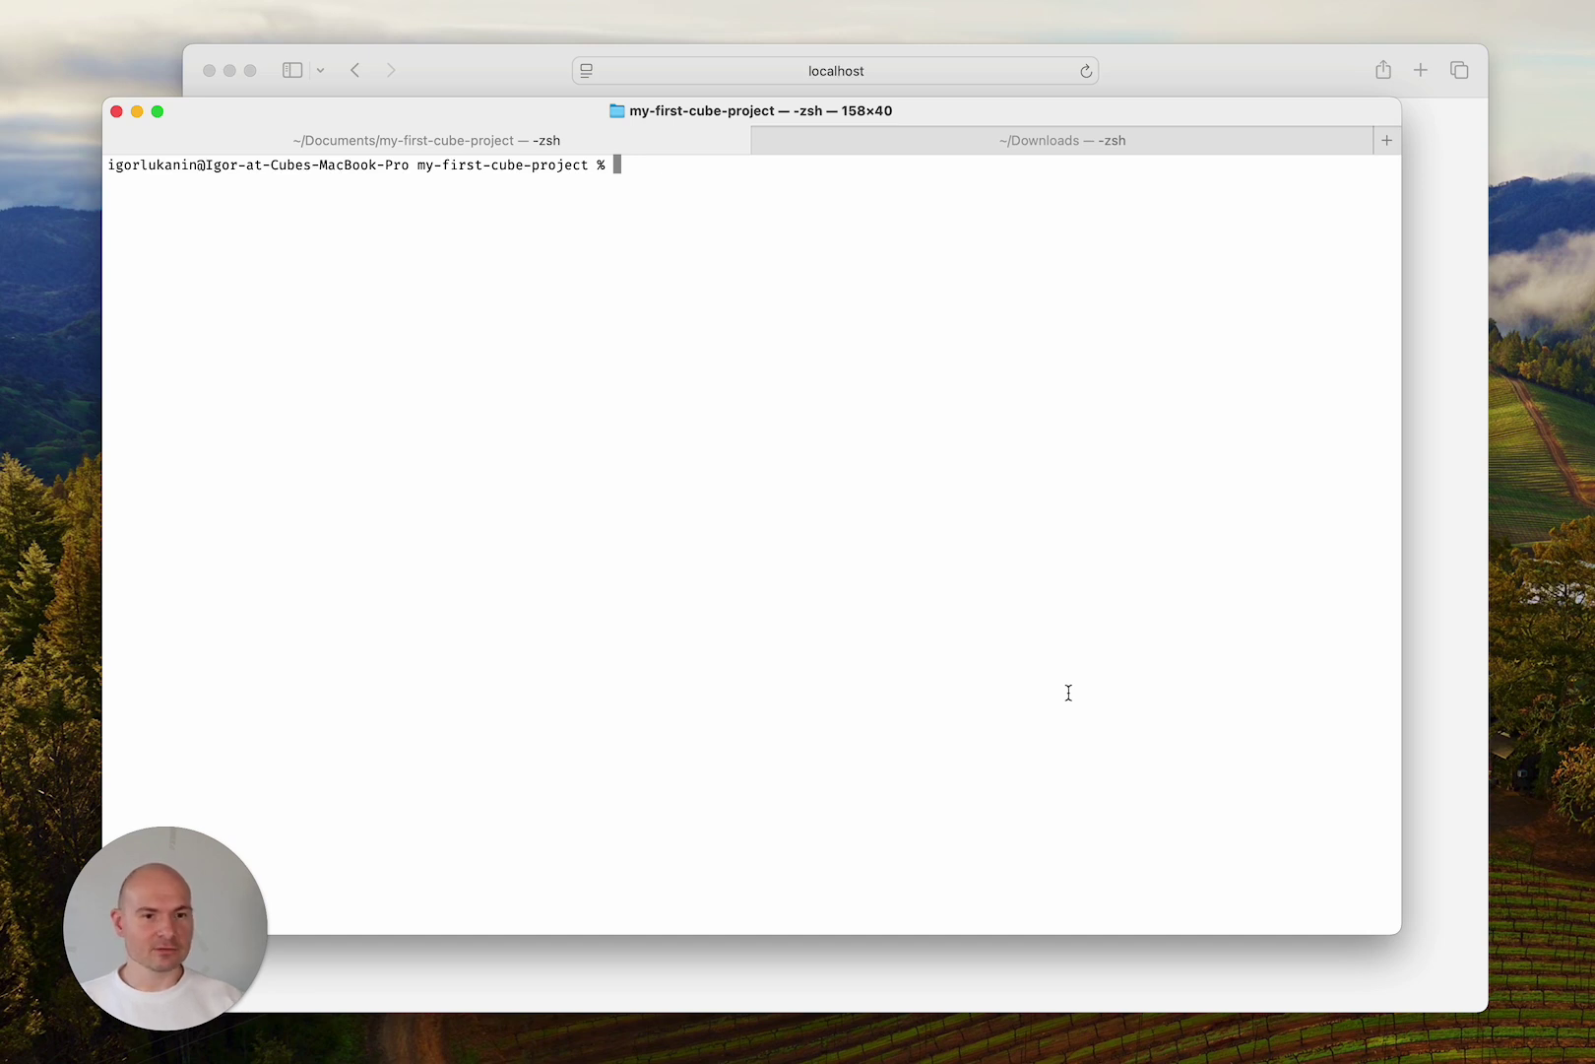
List all files in the project folder, including hidden ones, and the contents of the model subfolders.
type("ls -lha")
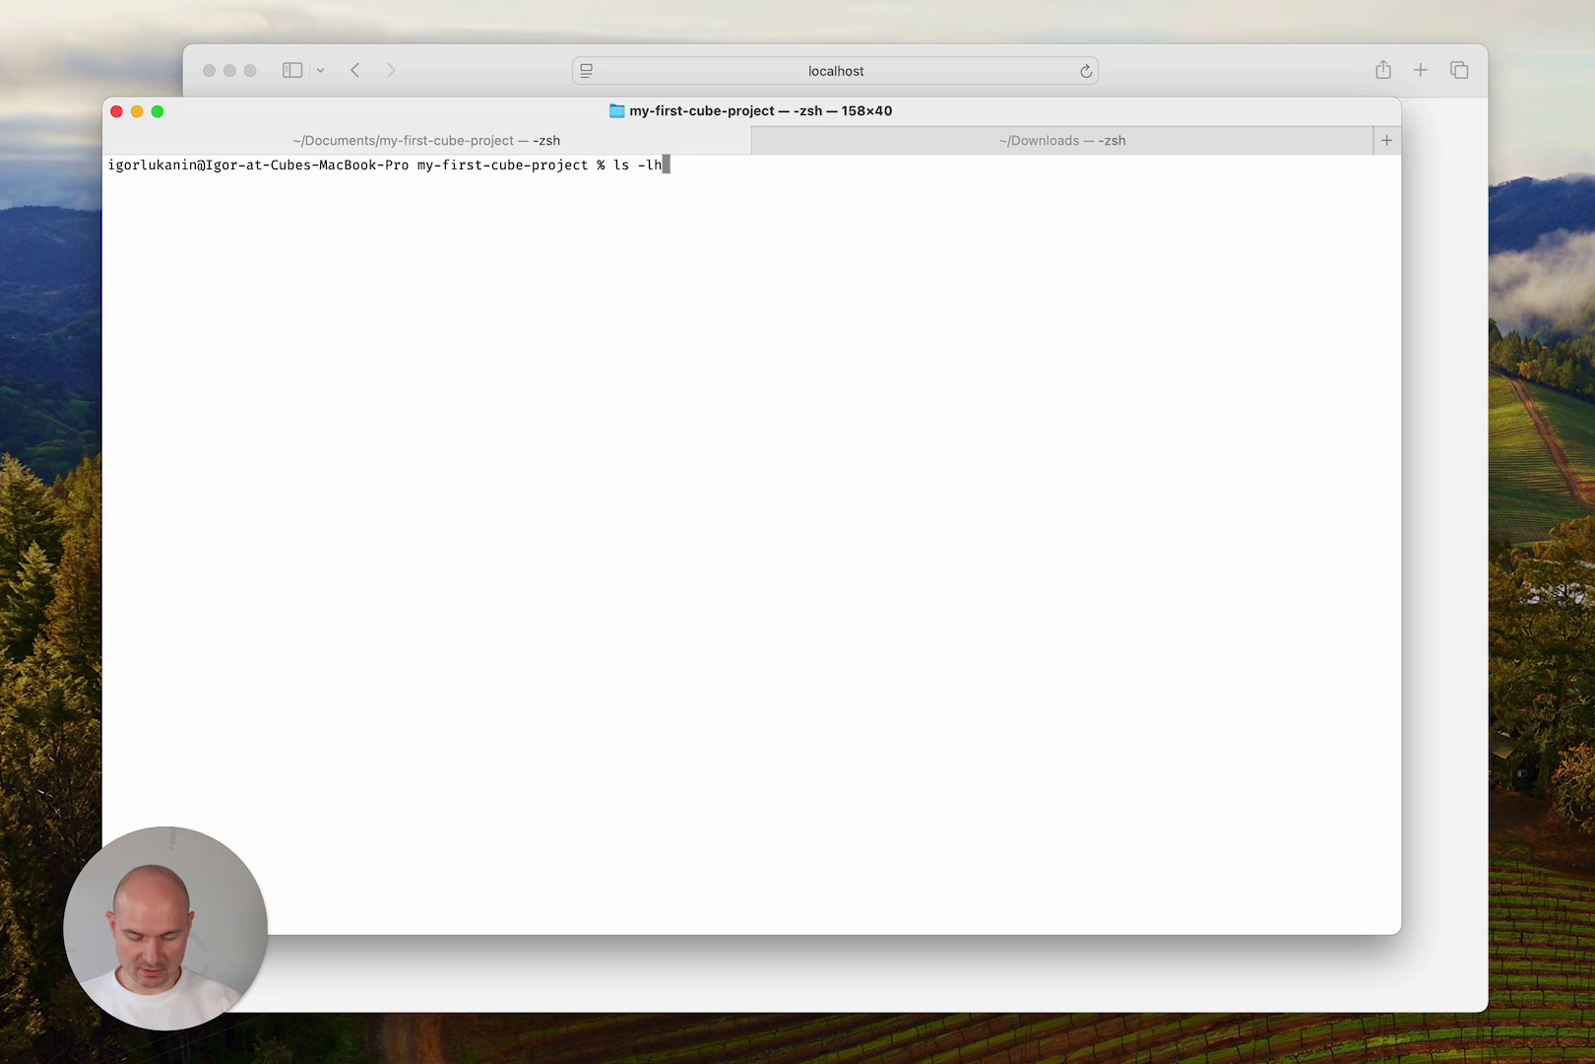
key("Return")
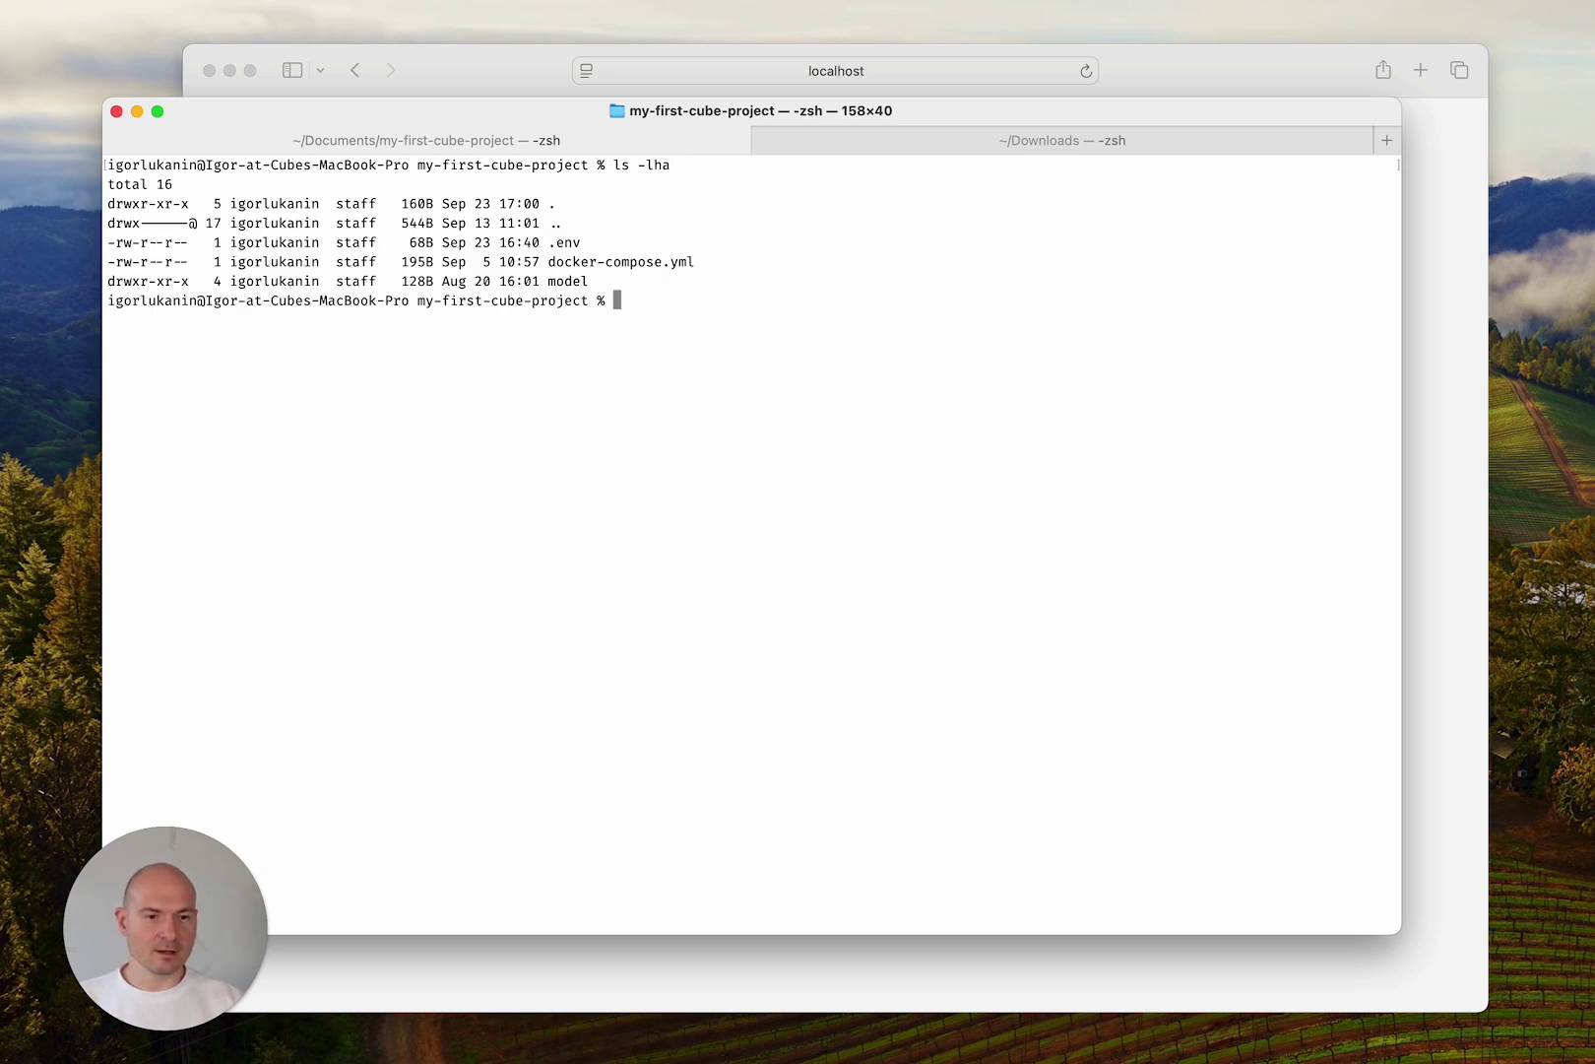
type("ls -lh mod")
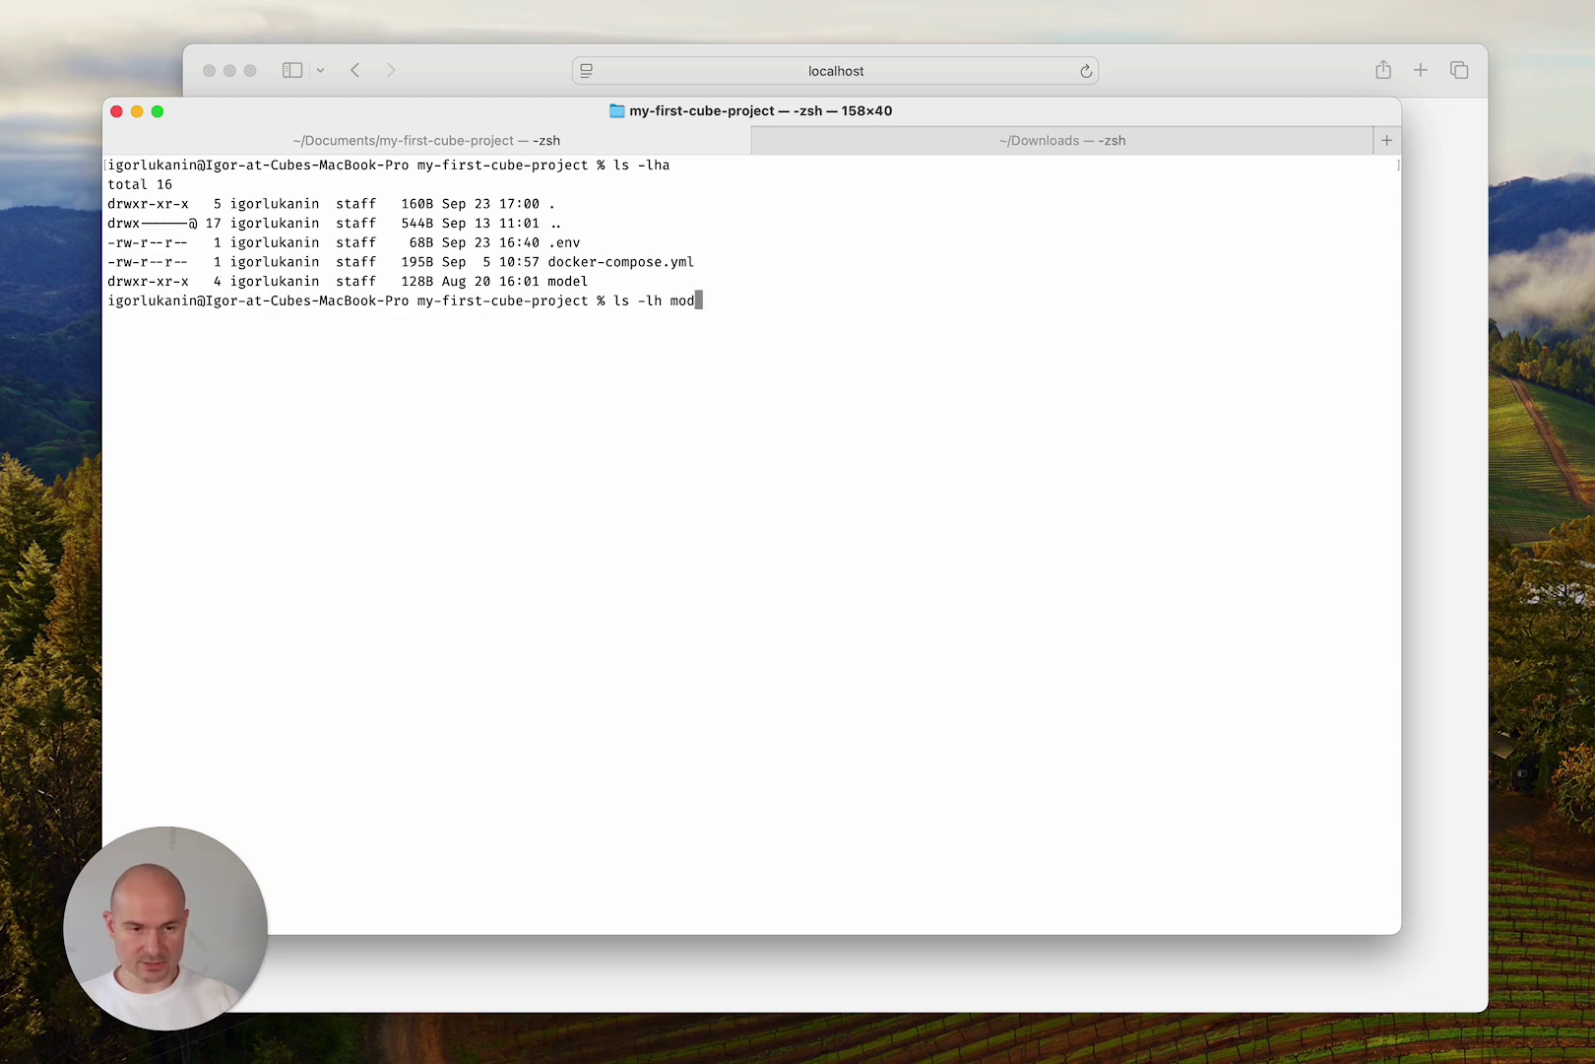
key("Tab")
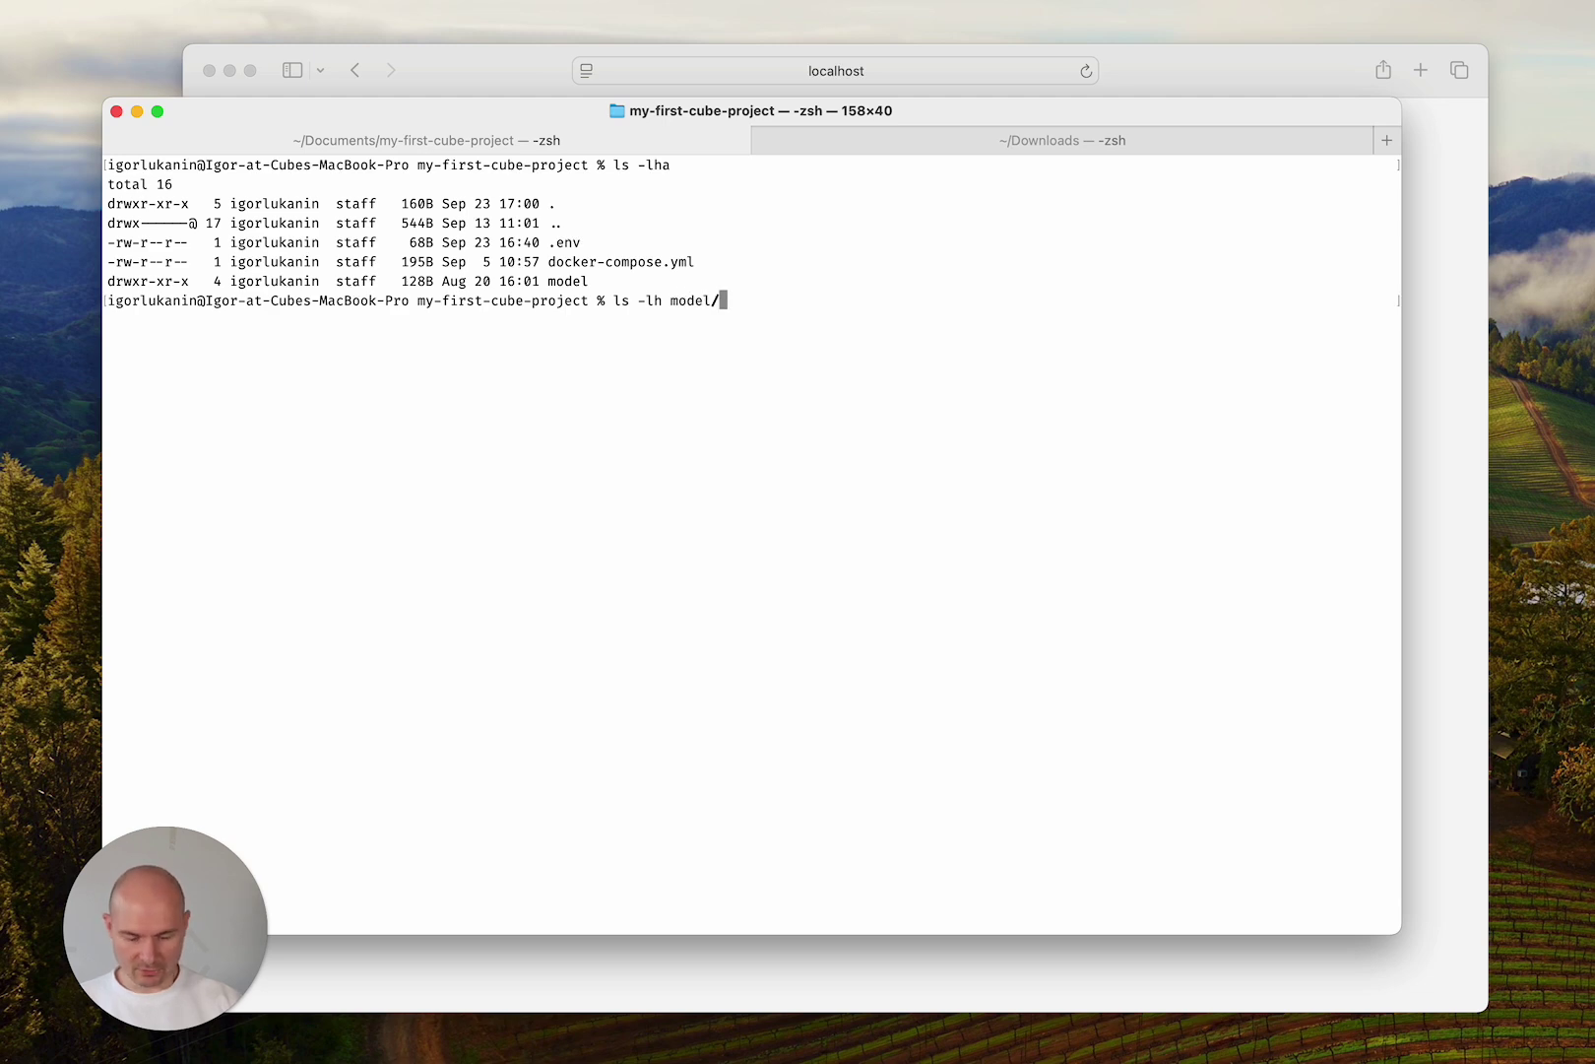
type("*")
key("Return")
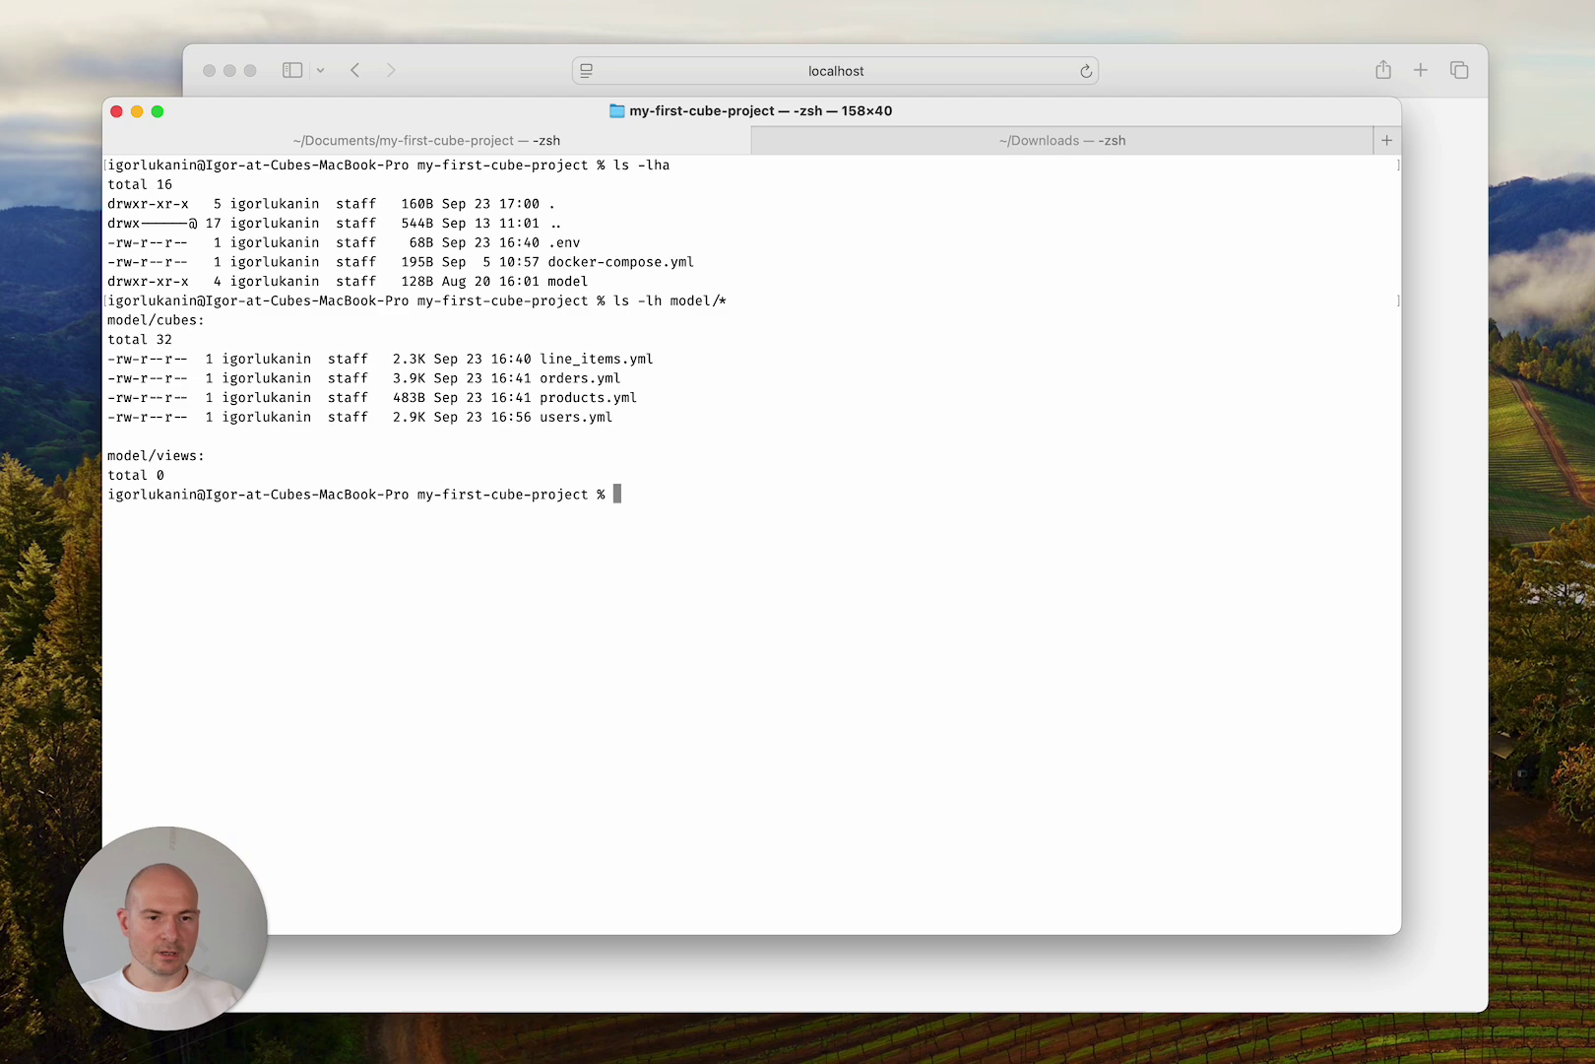
Print the contents of docker-compose.yml in the terminal.
type("cat d")
key("Tab")
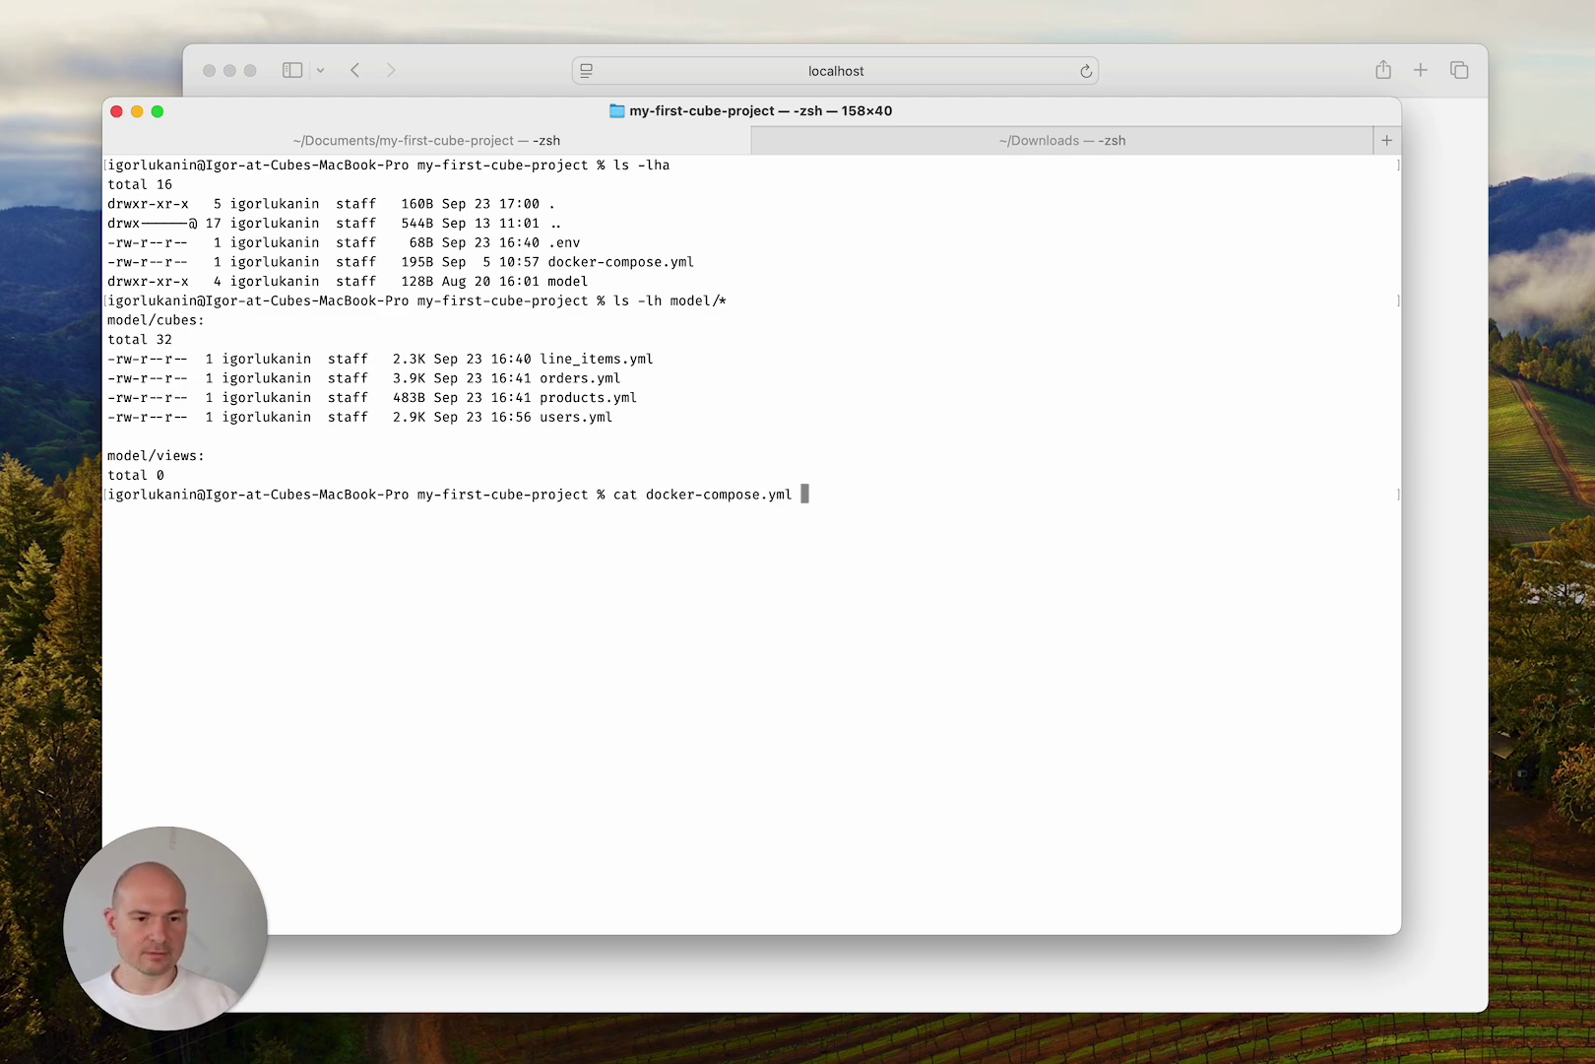
key("Return")
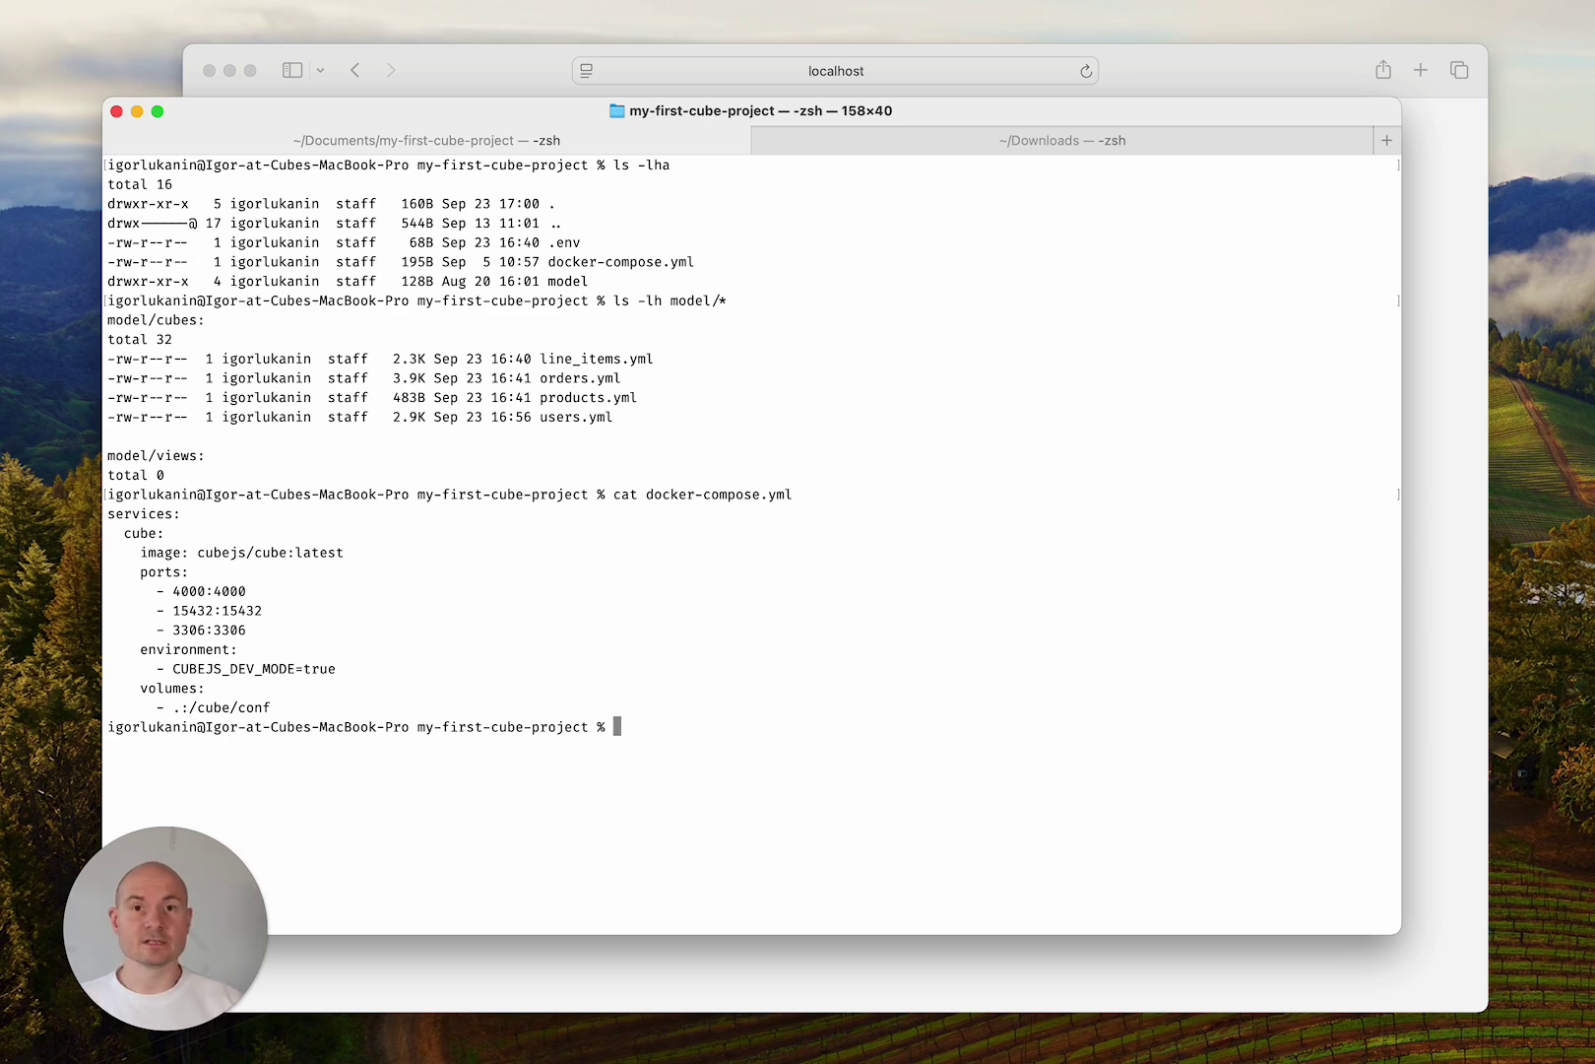
type("docker")
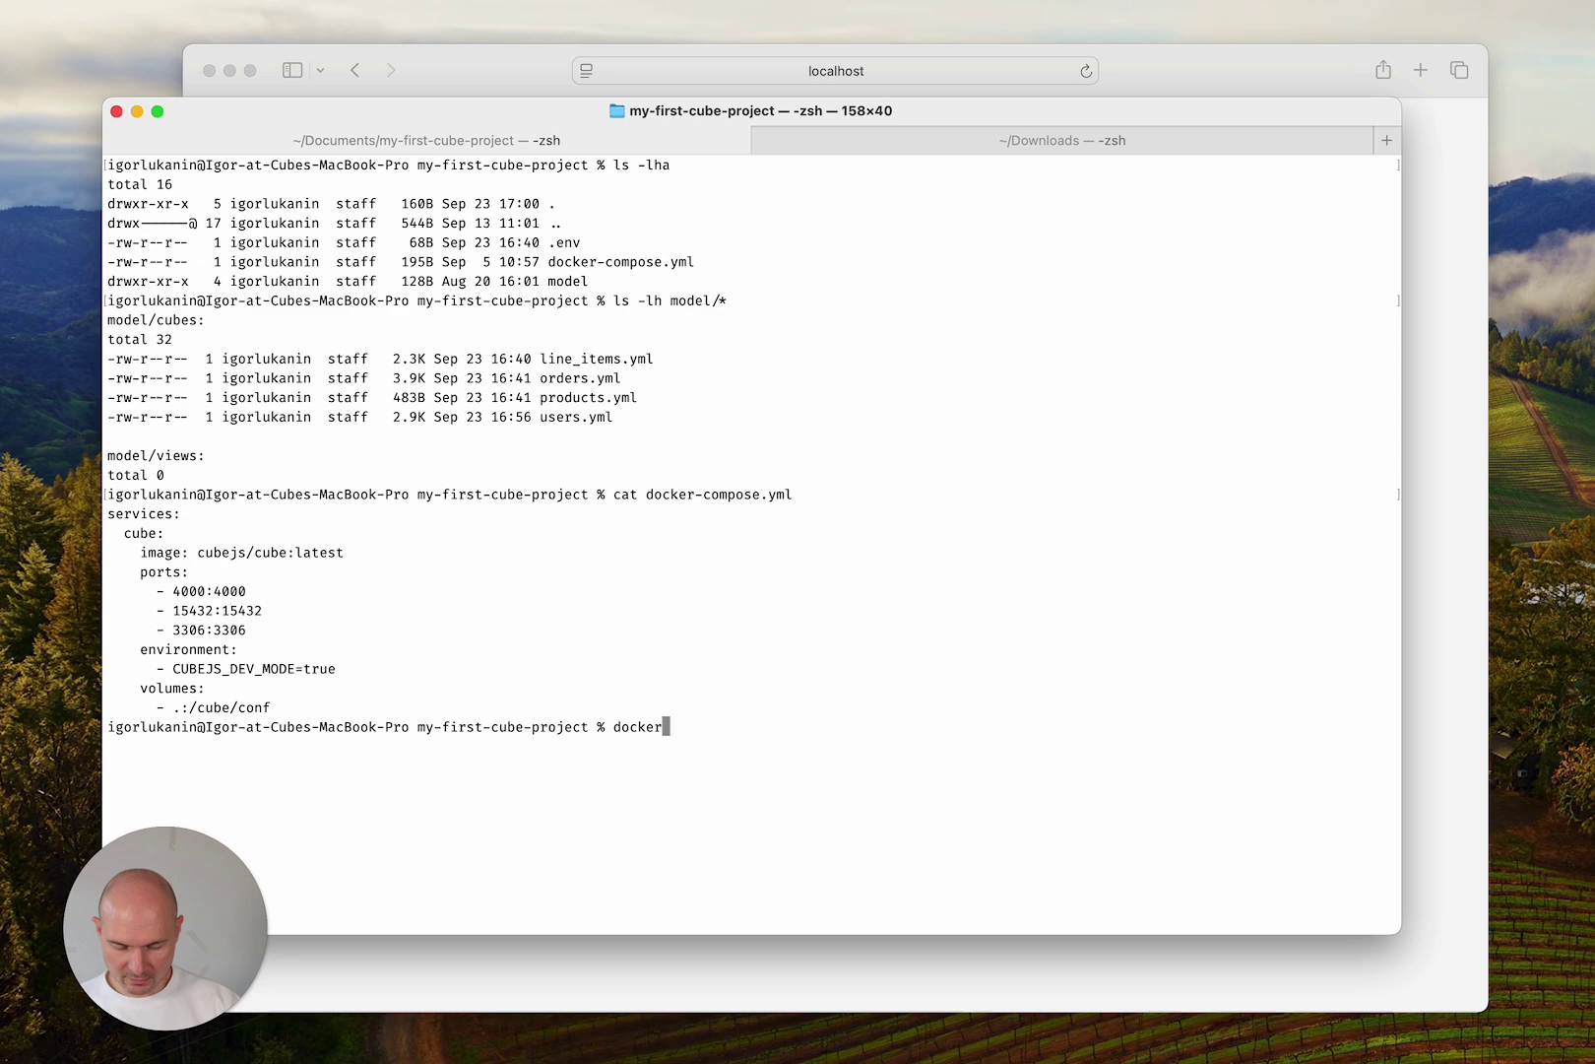
type(" compose up")
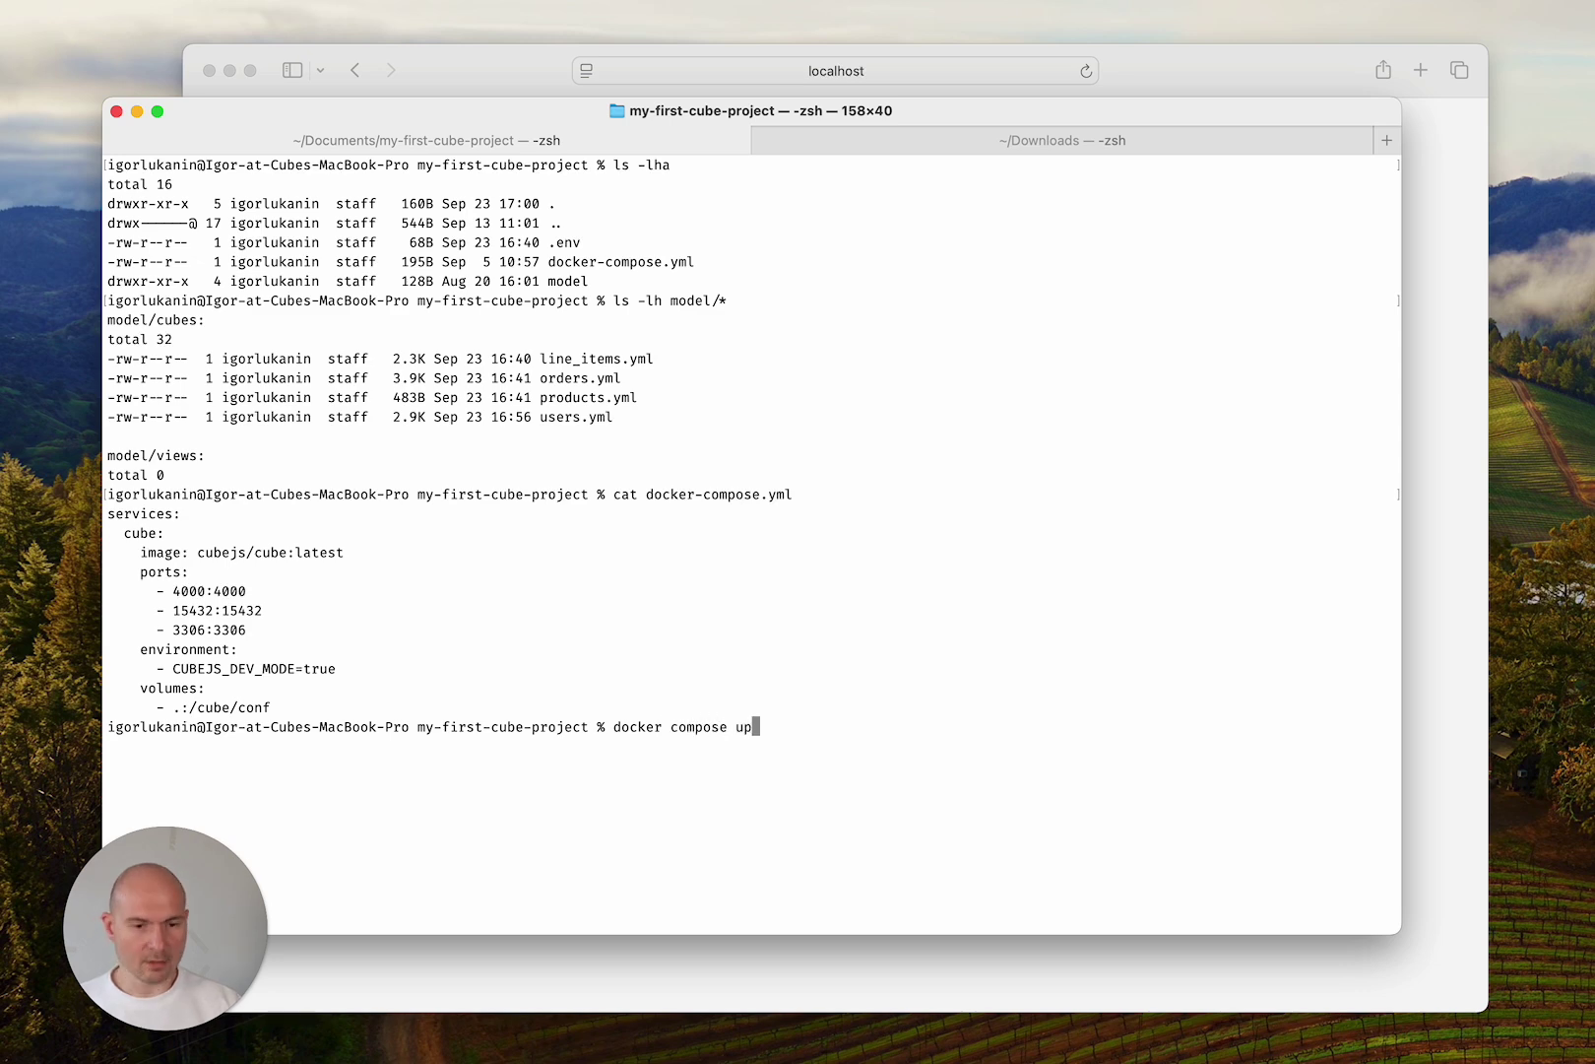
key("Return")
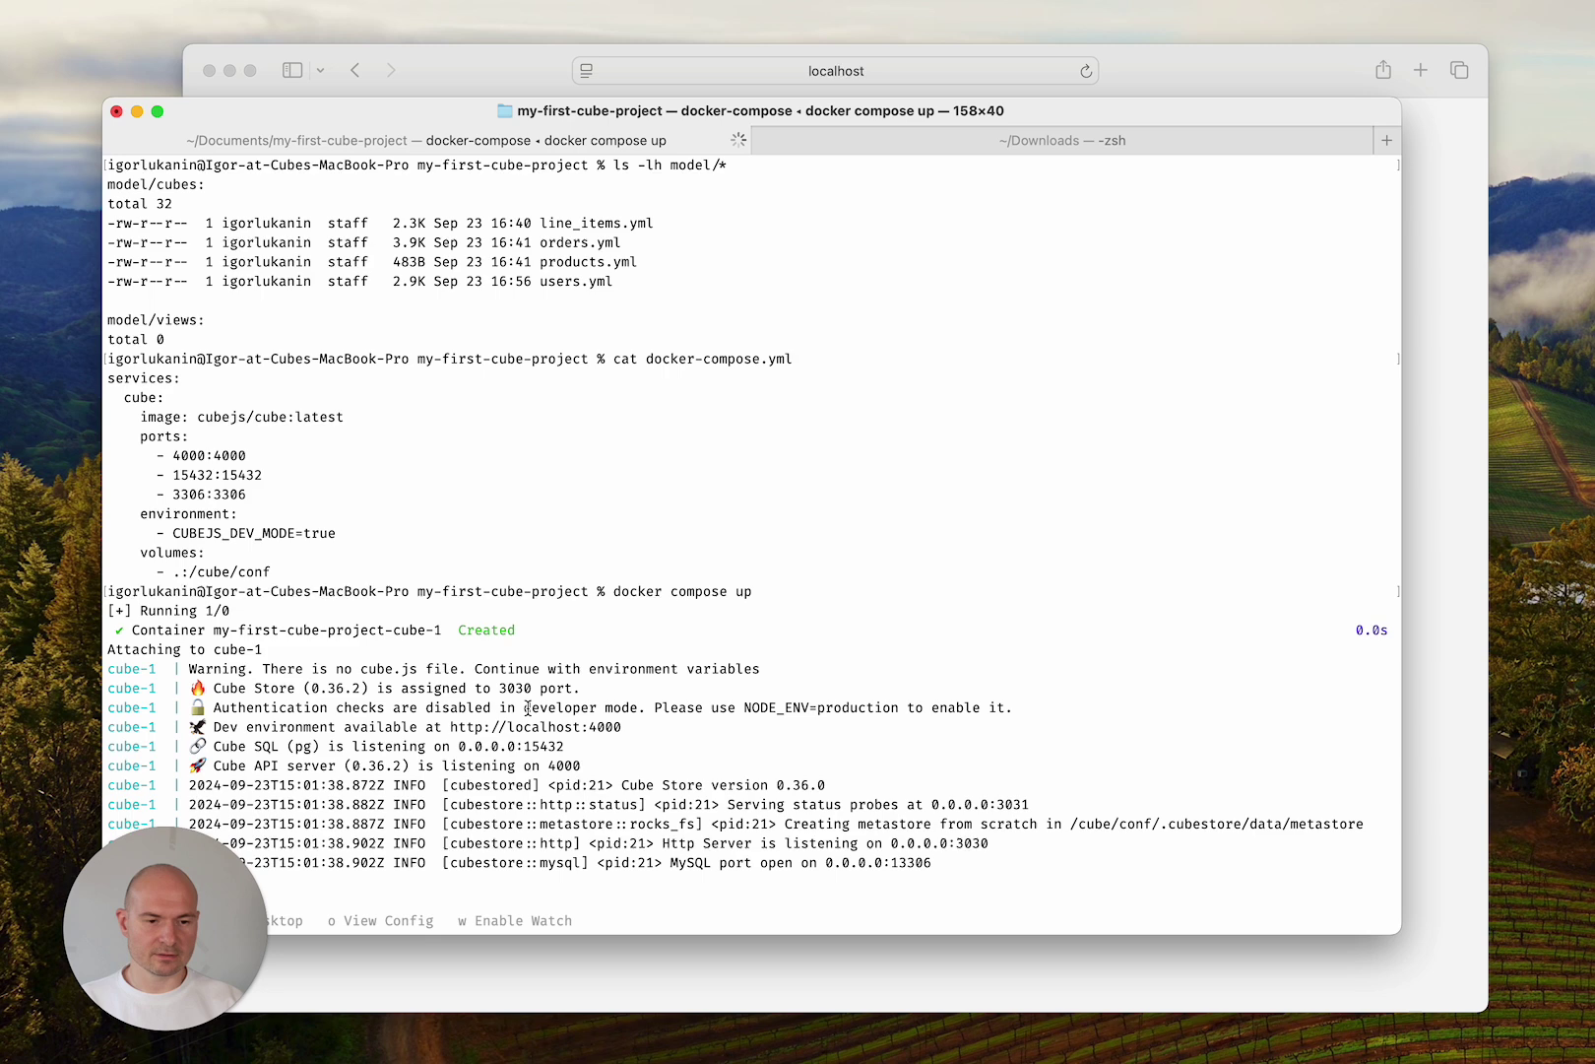
left_click_drag(523, 707, 641, 707)
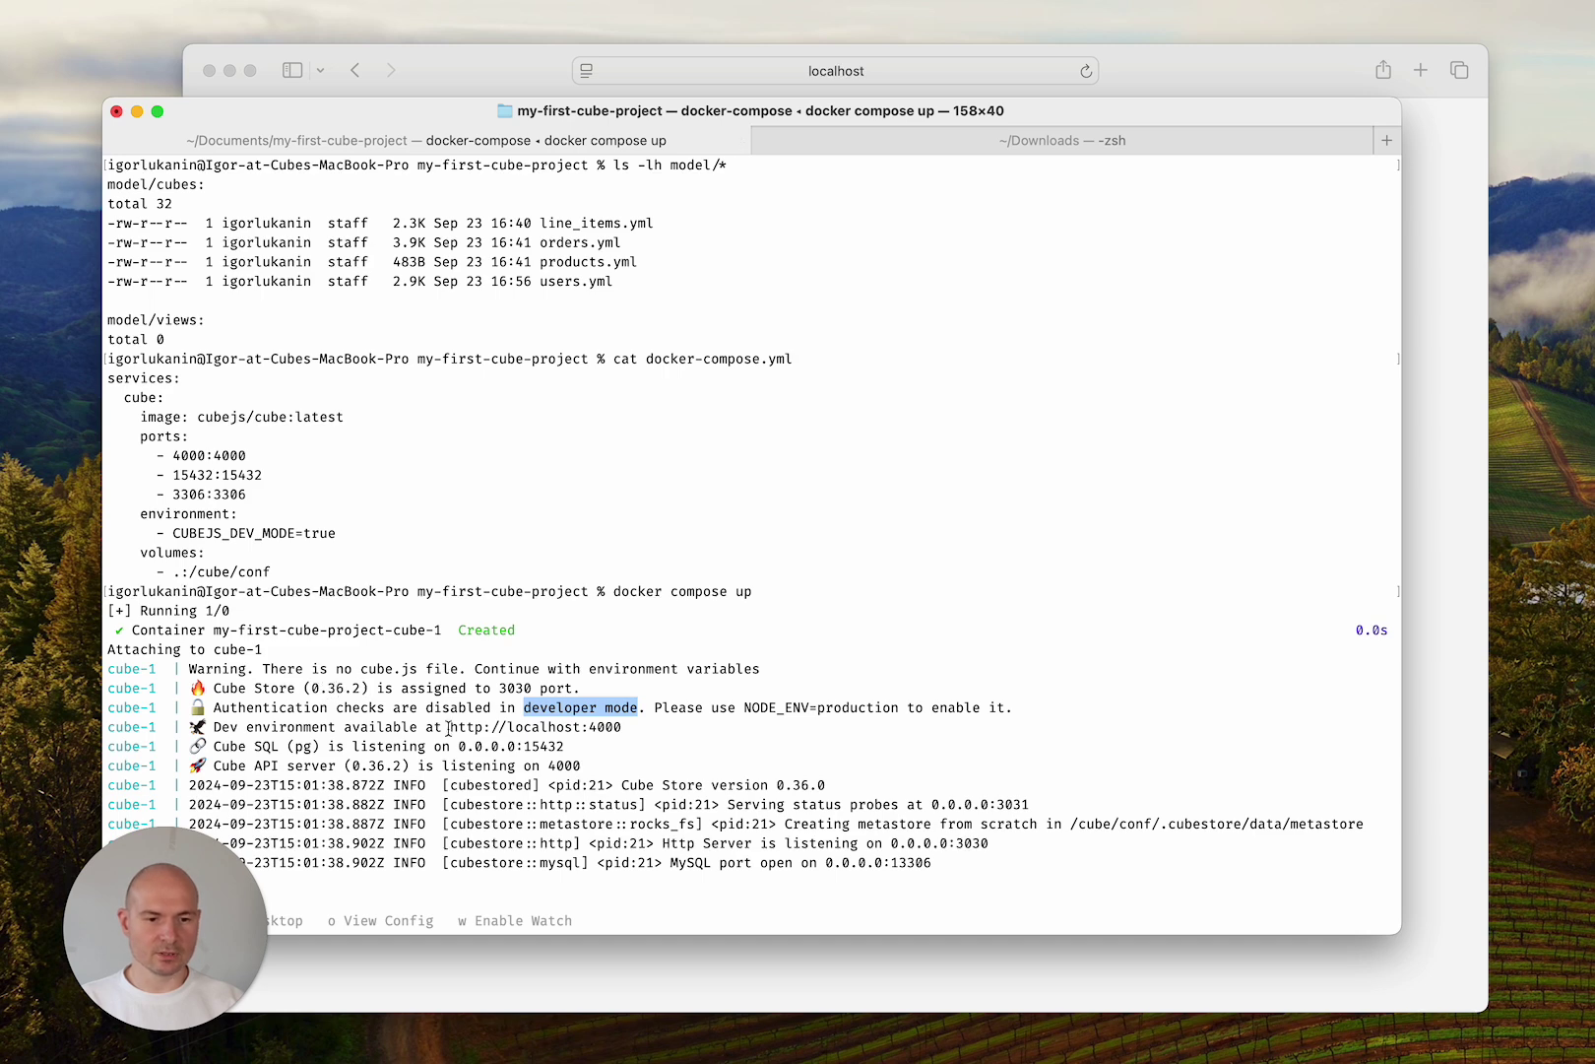
left_click_drag(452, 727, 623, 727)
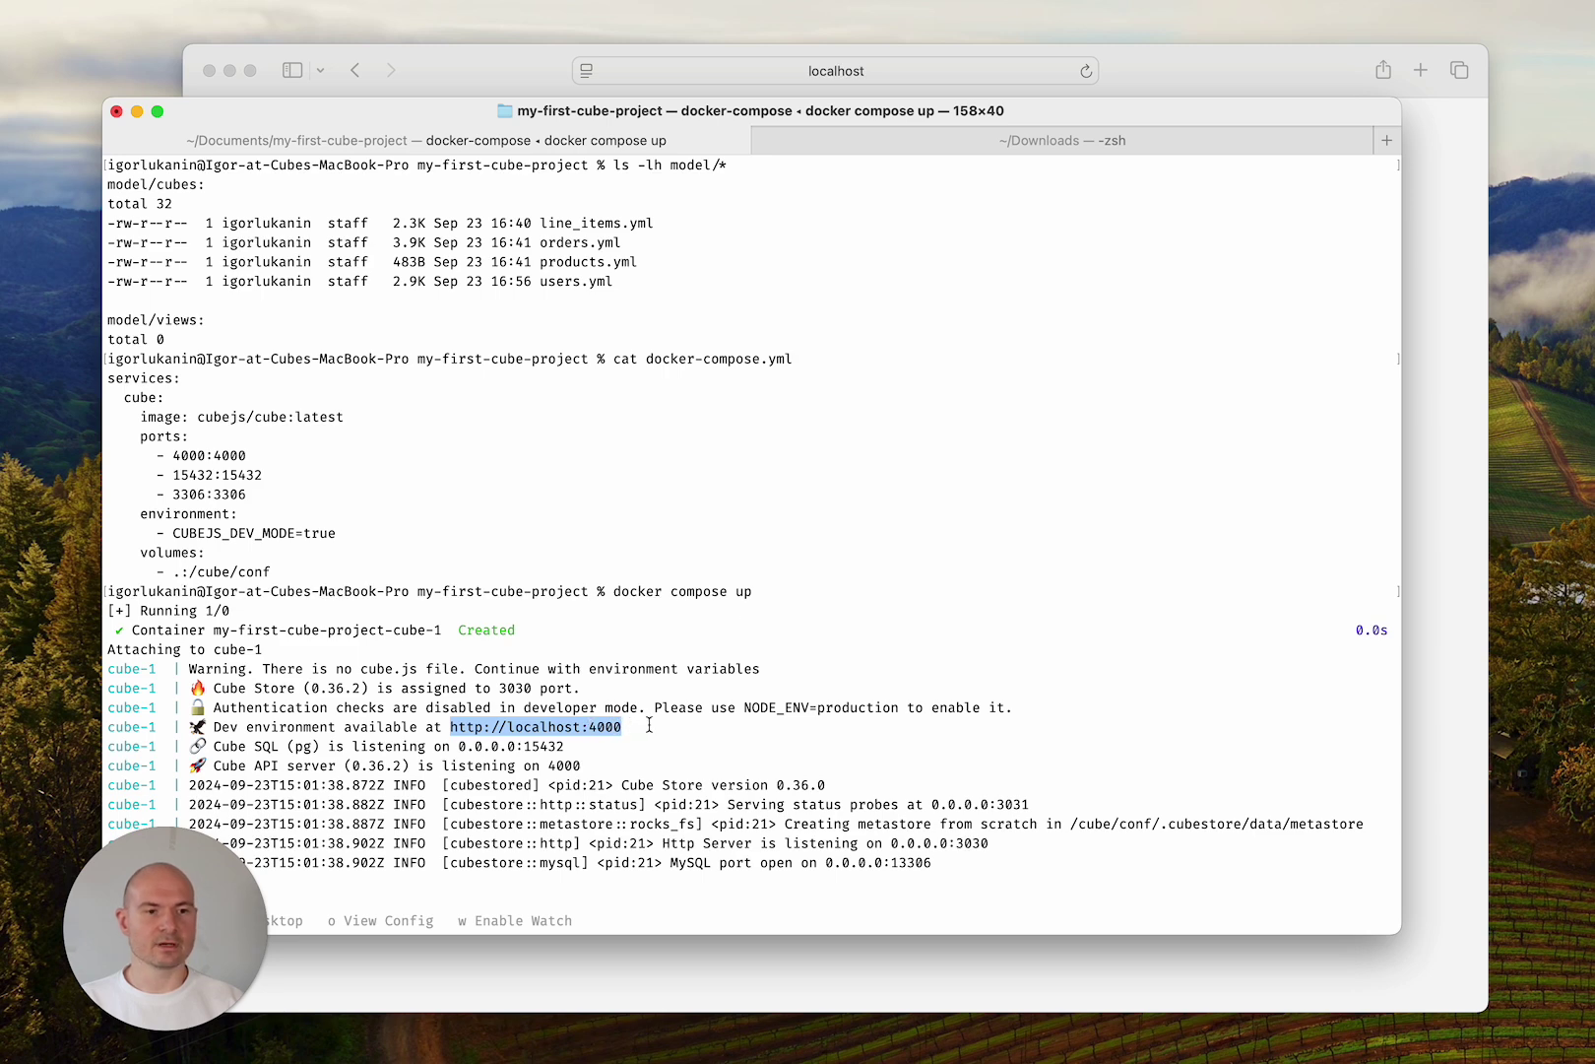
Switch to the browser, reload the localhost Playground page, and look over the members of the line_items cube.
left_click(1237, 77)
key("super+r")
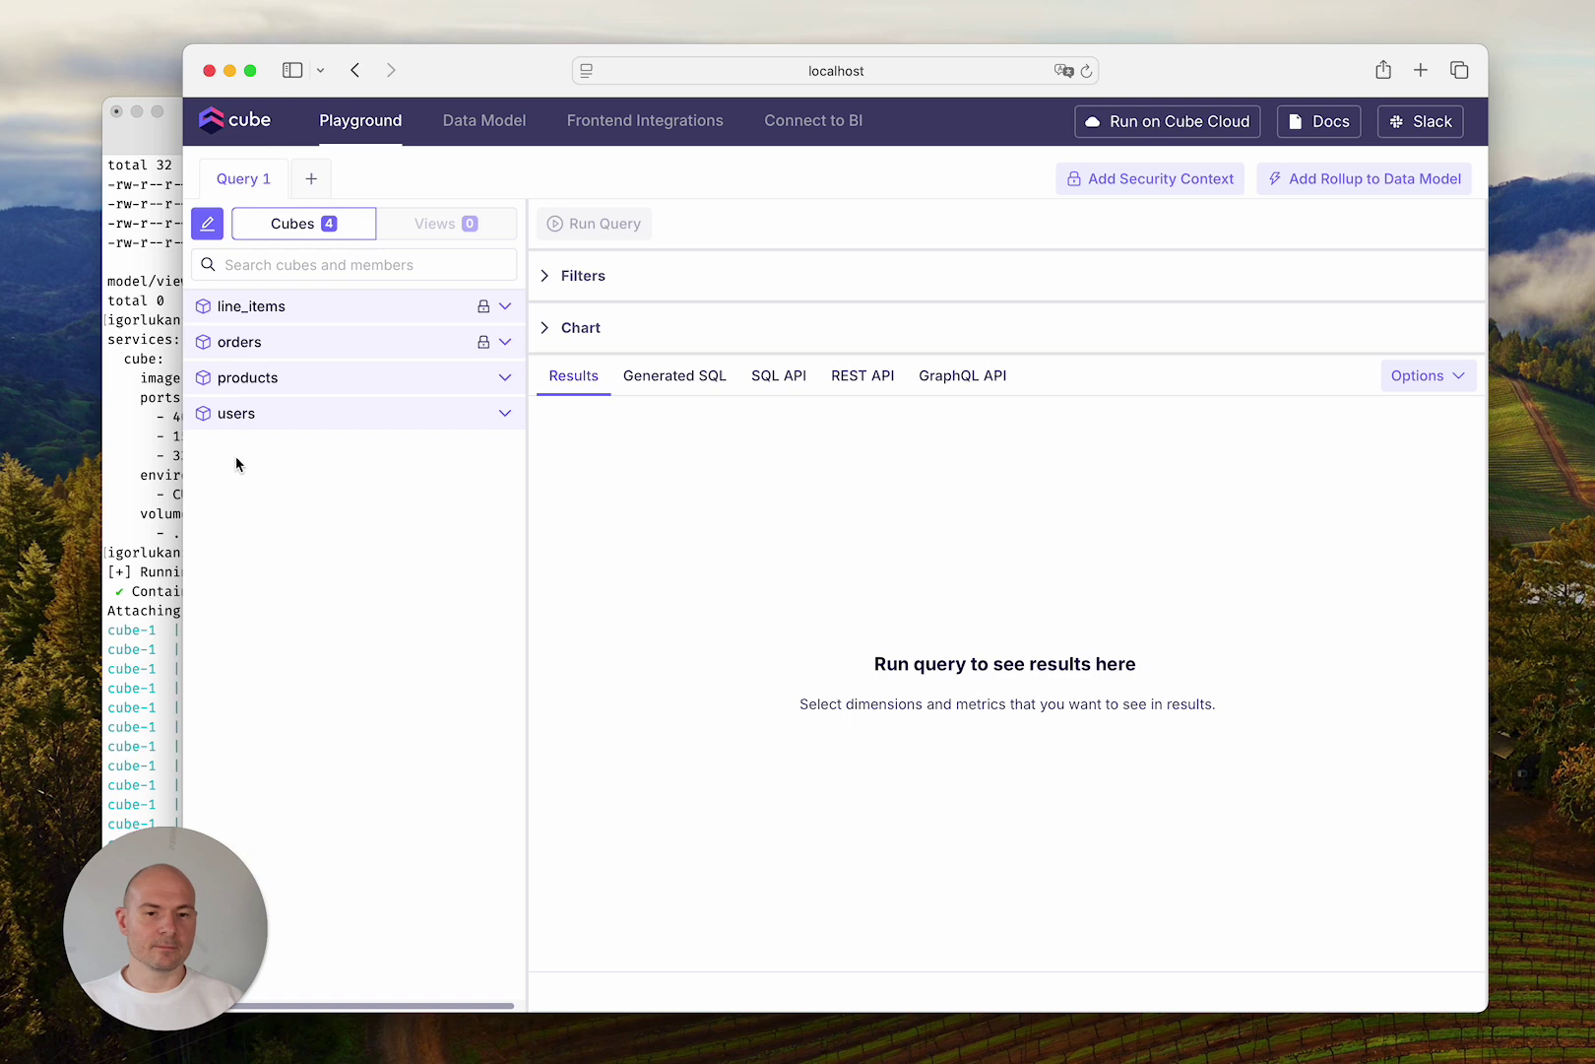
left_click(496, 308)
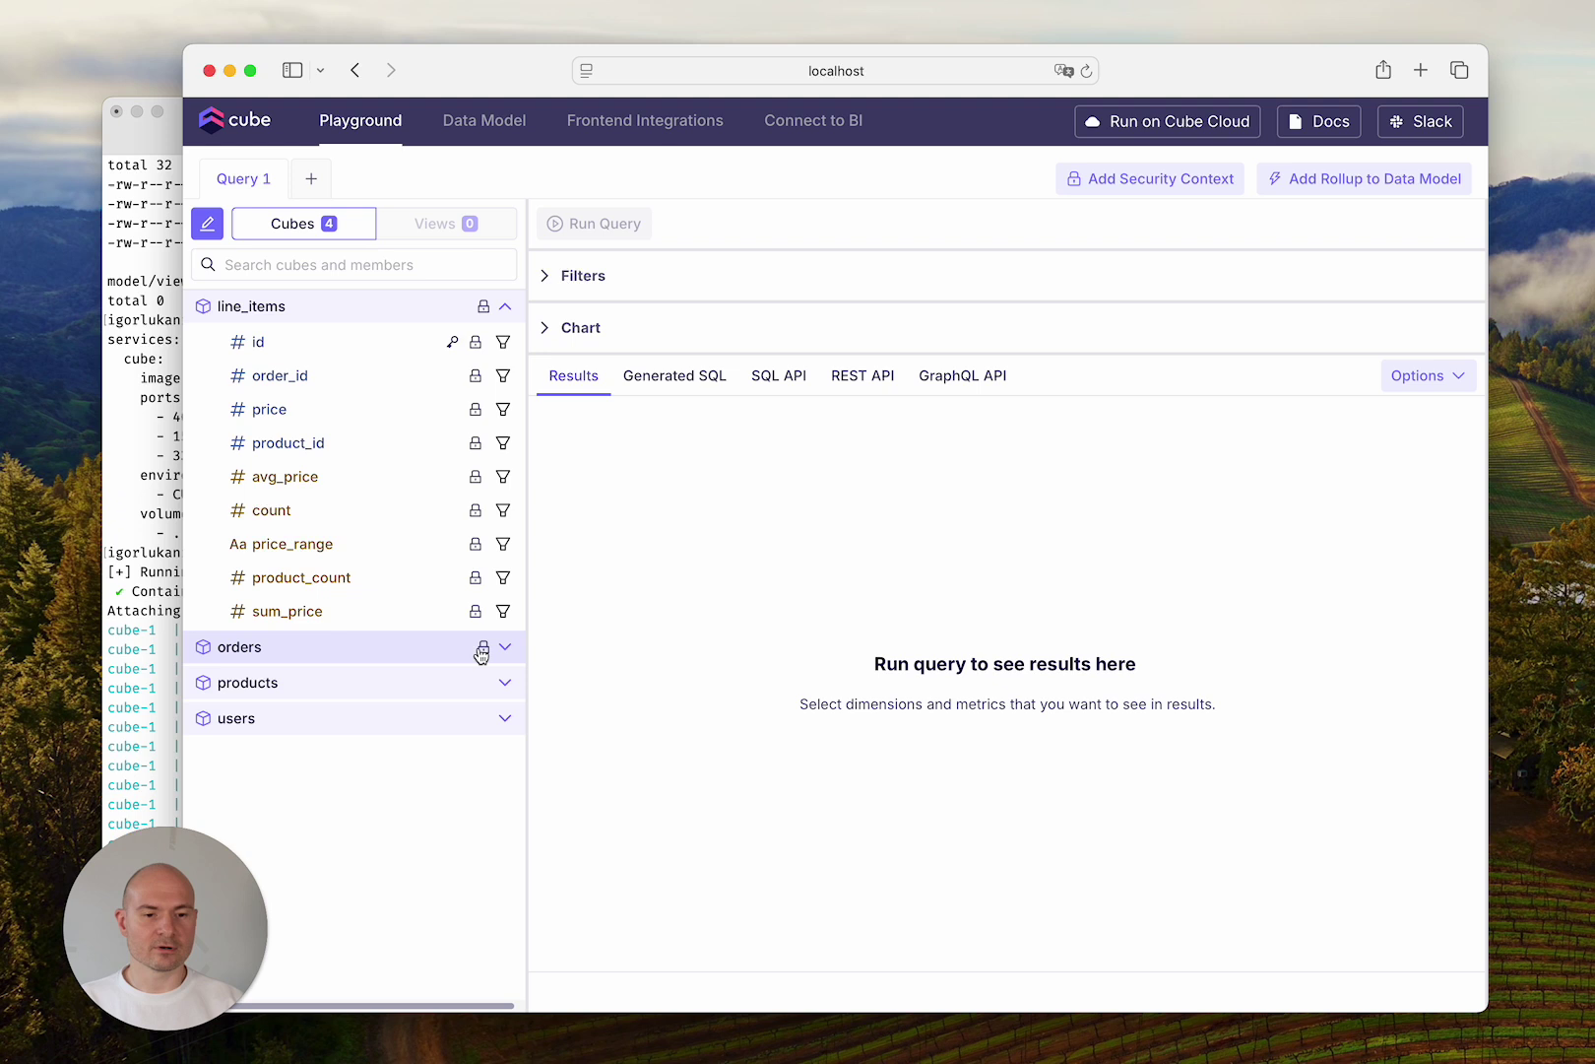
mouse_move(482, 653)
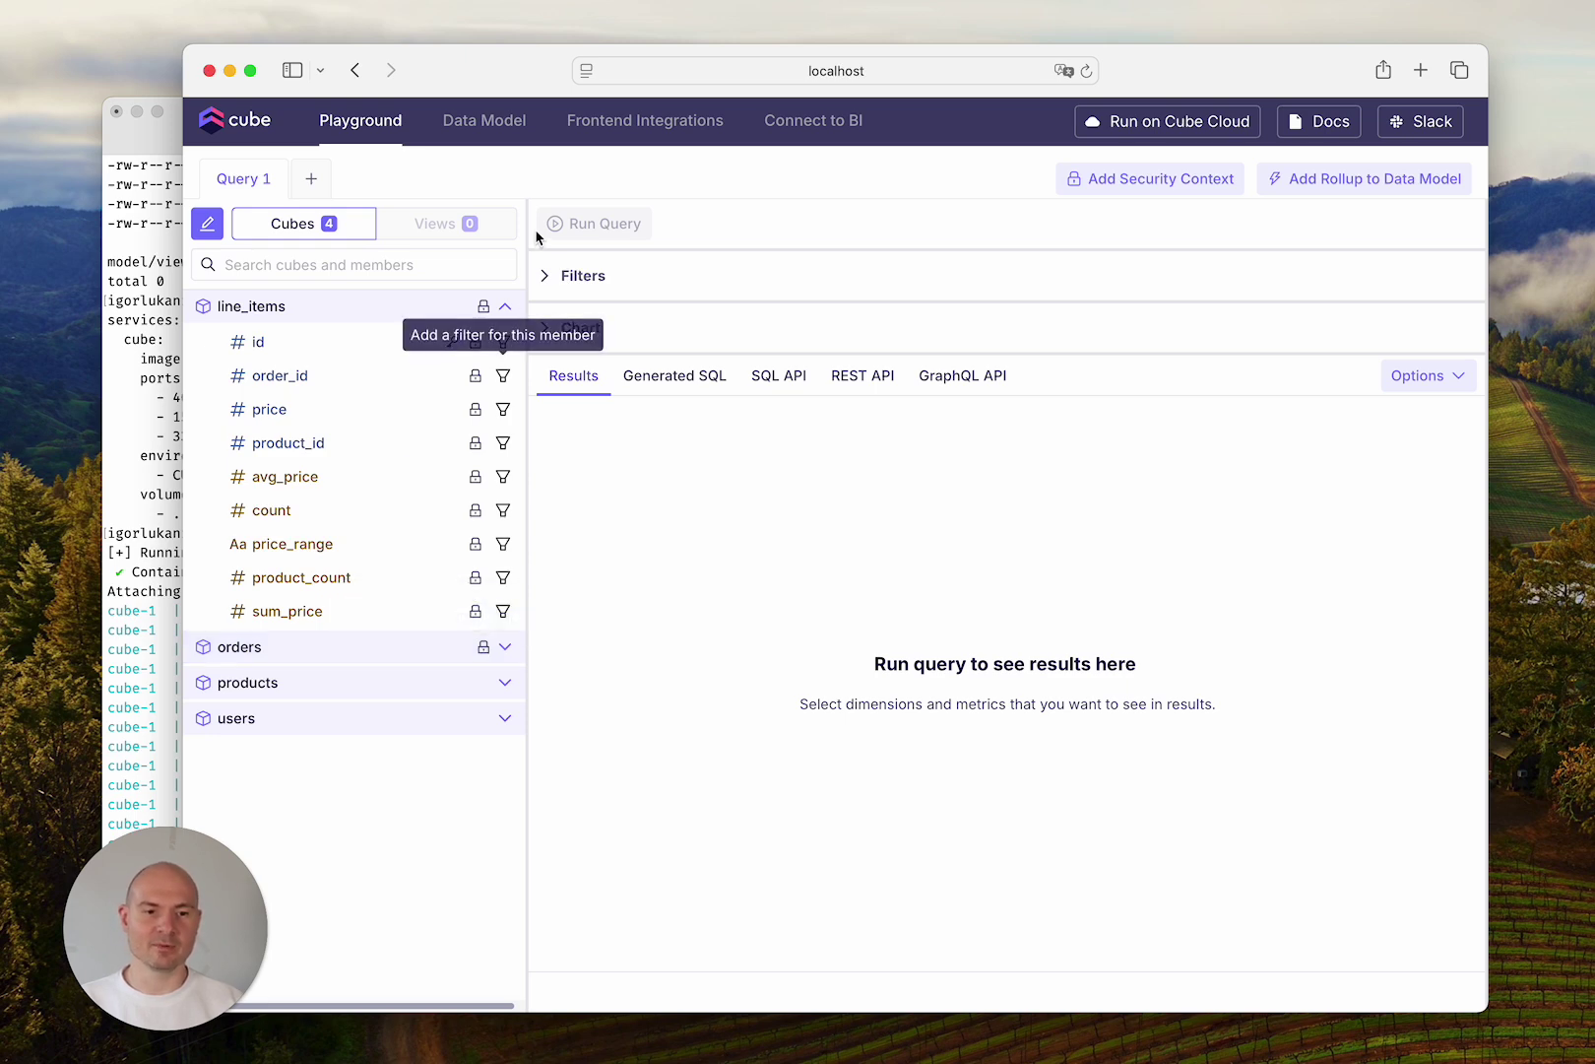
left_click(503, 308)
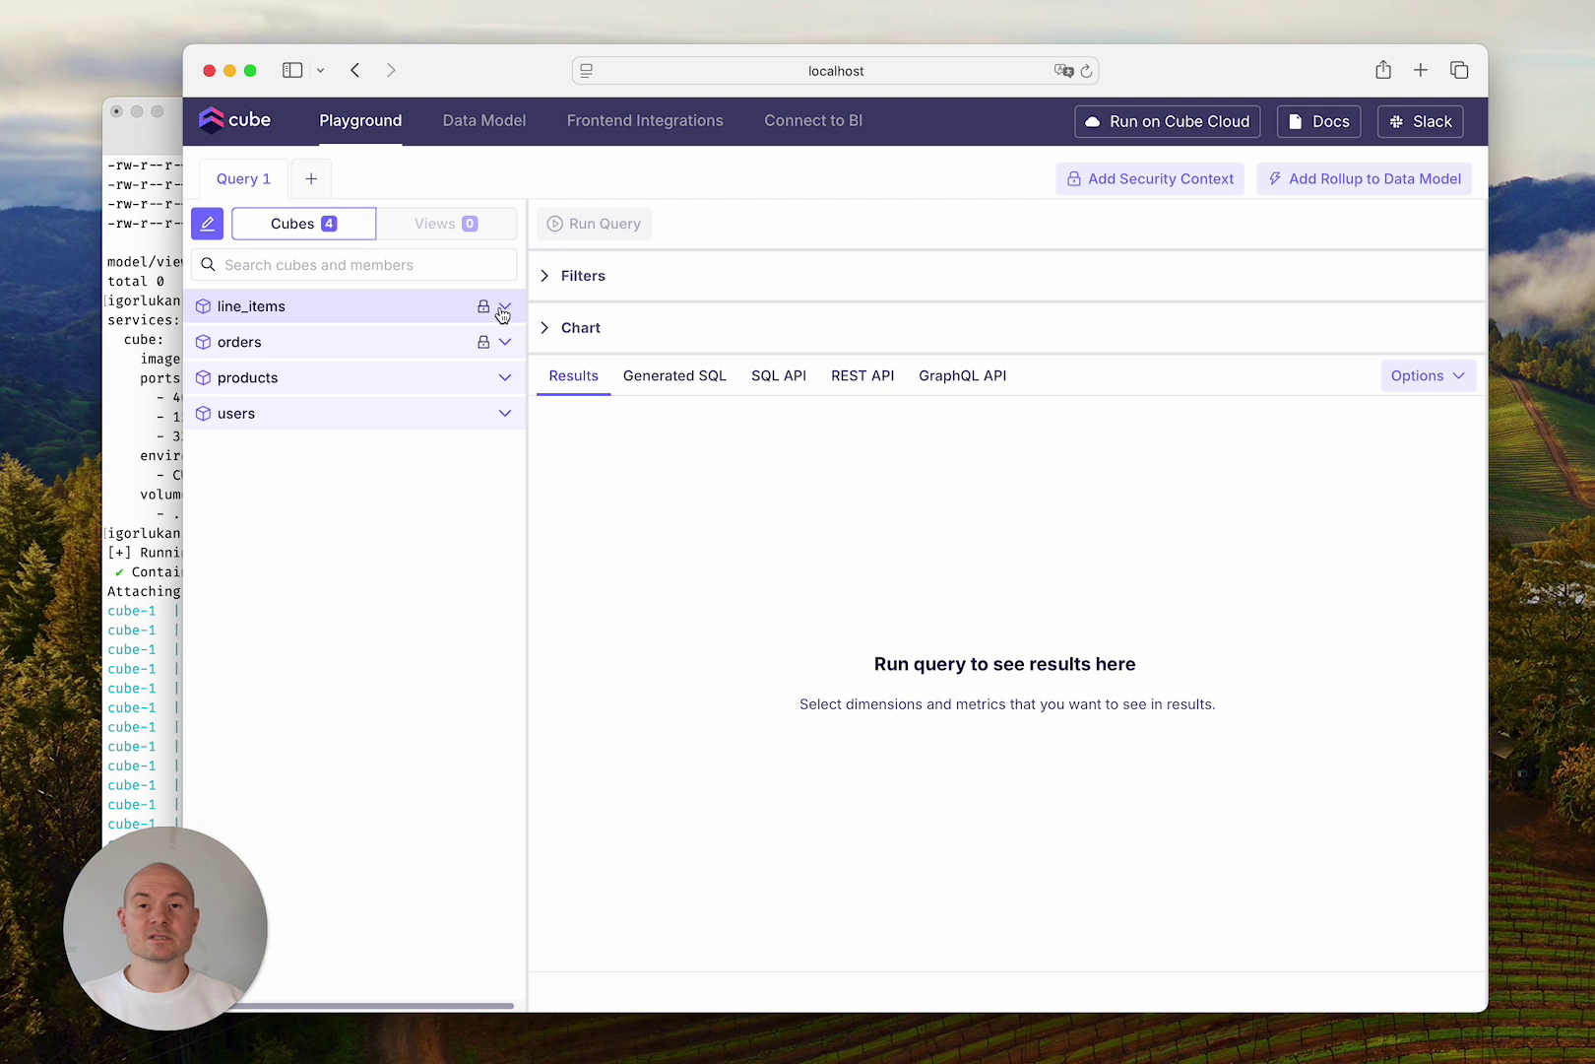
Build a query on the users cube with count, created_at by month and gender, and run it.
left_click(406, 420)
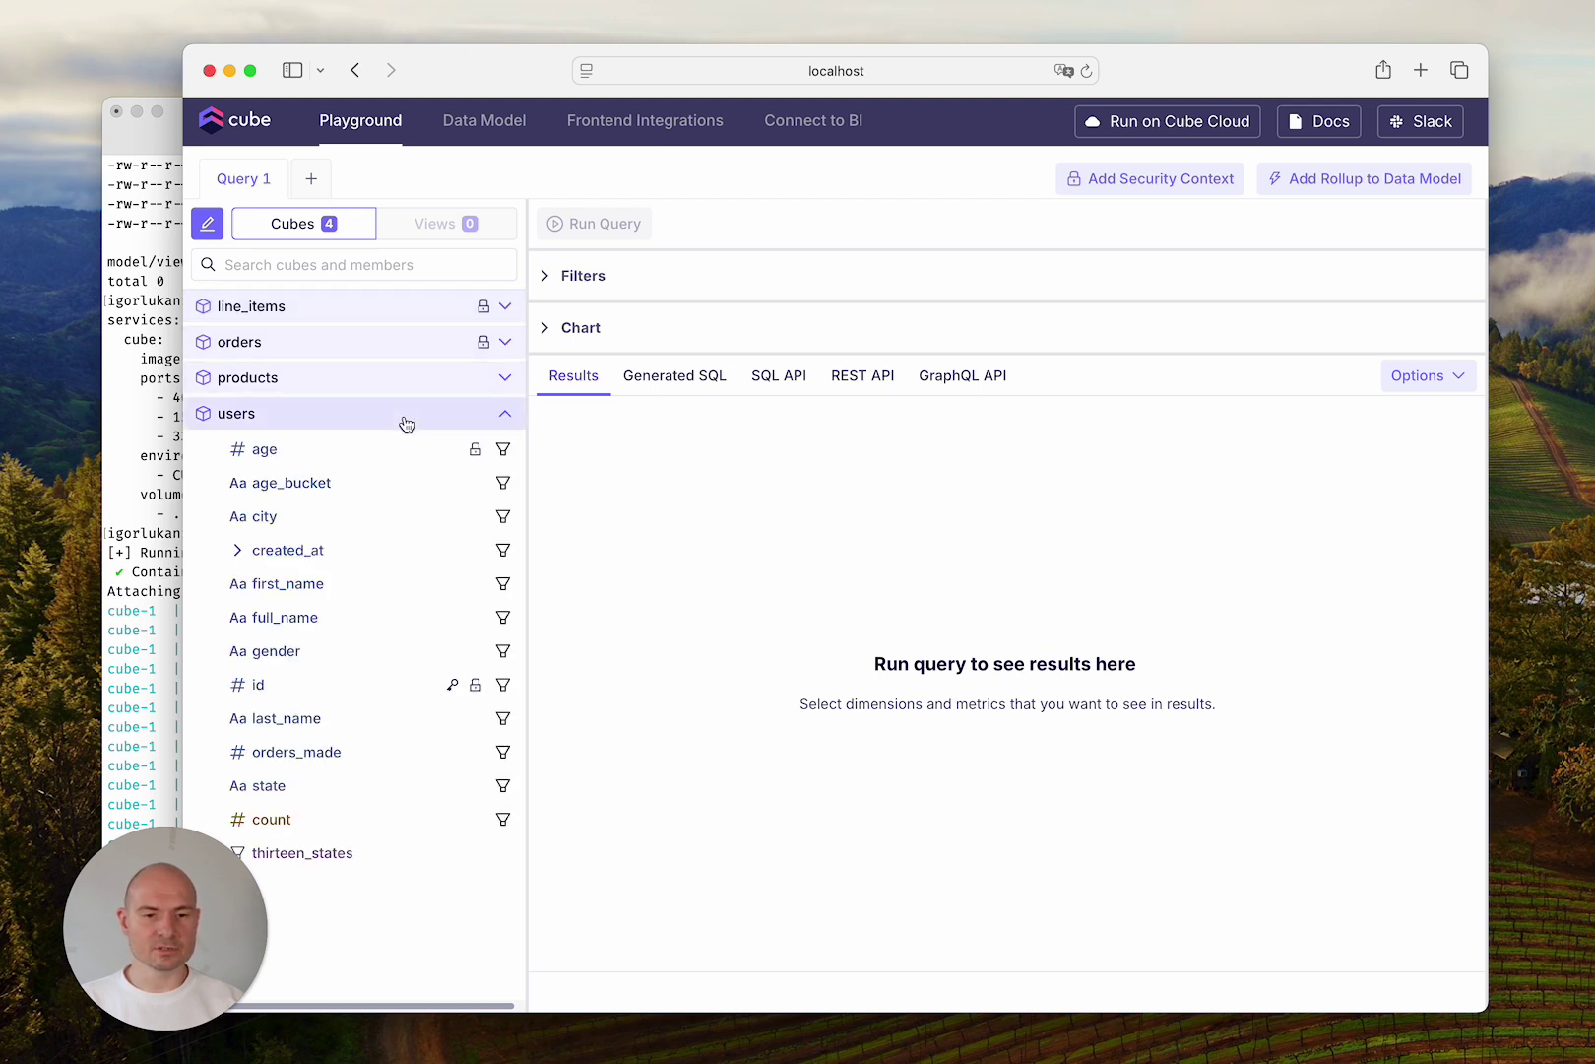
left_click(300, 822)
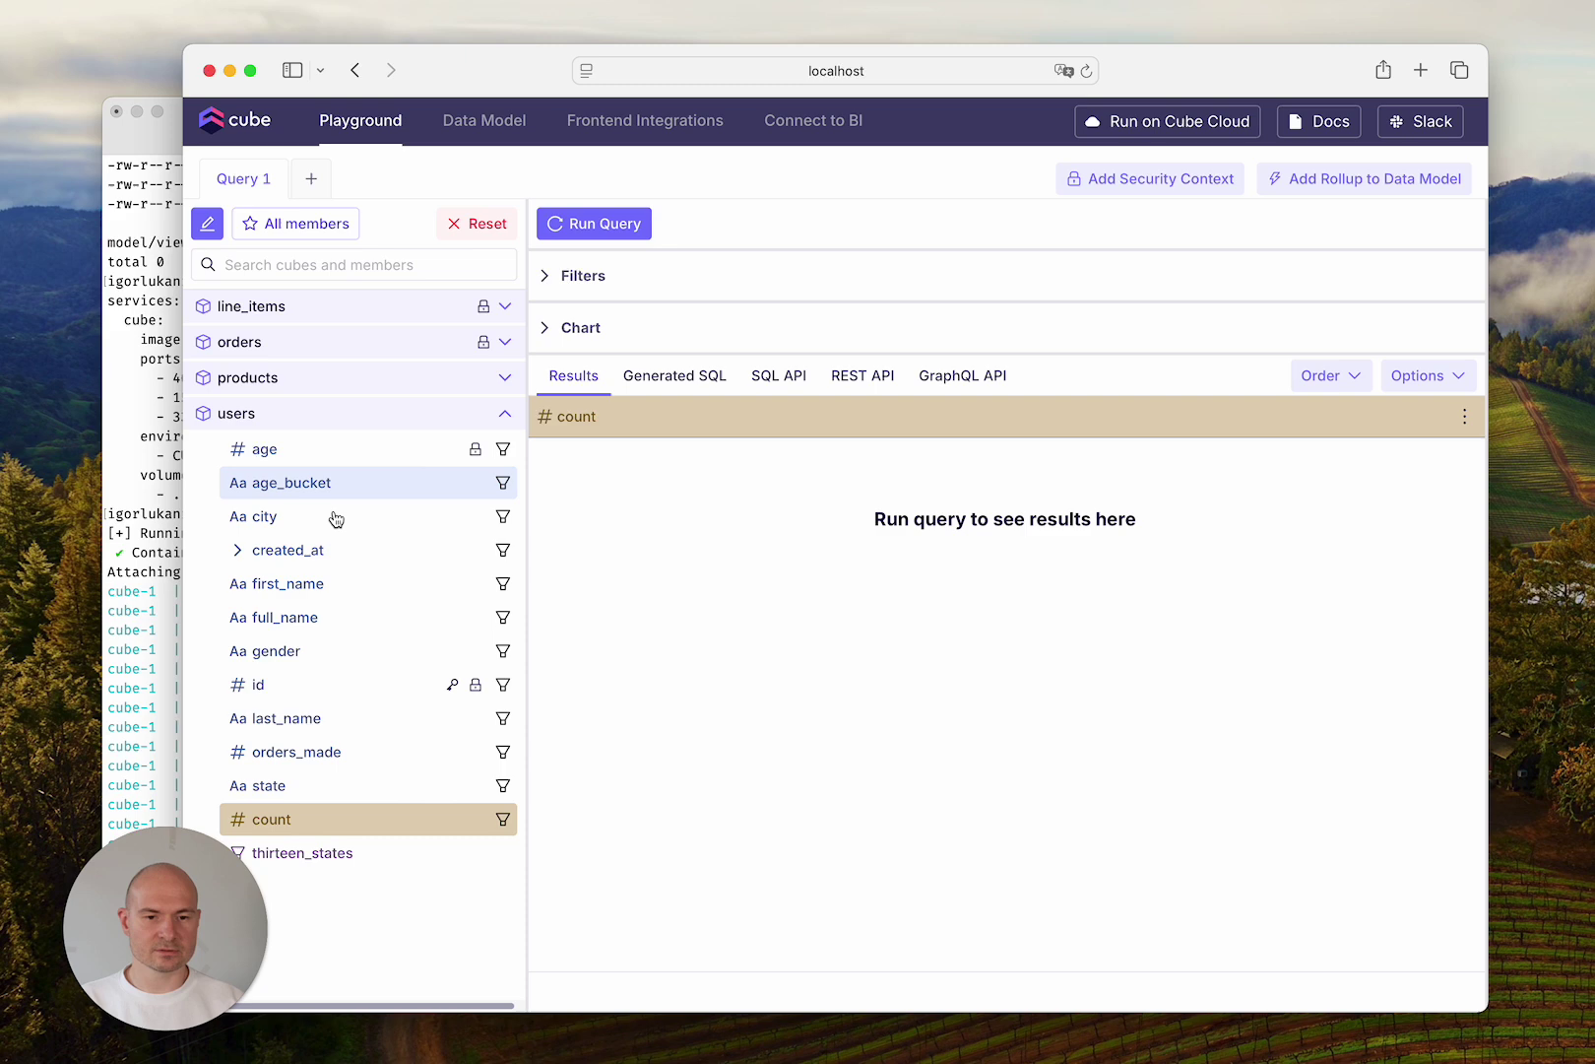
left_click(322, 553)
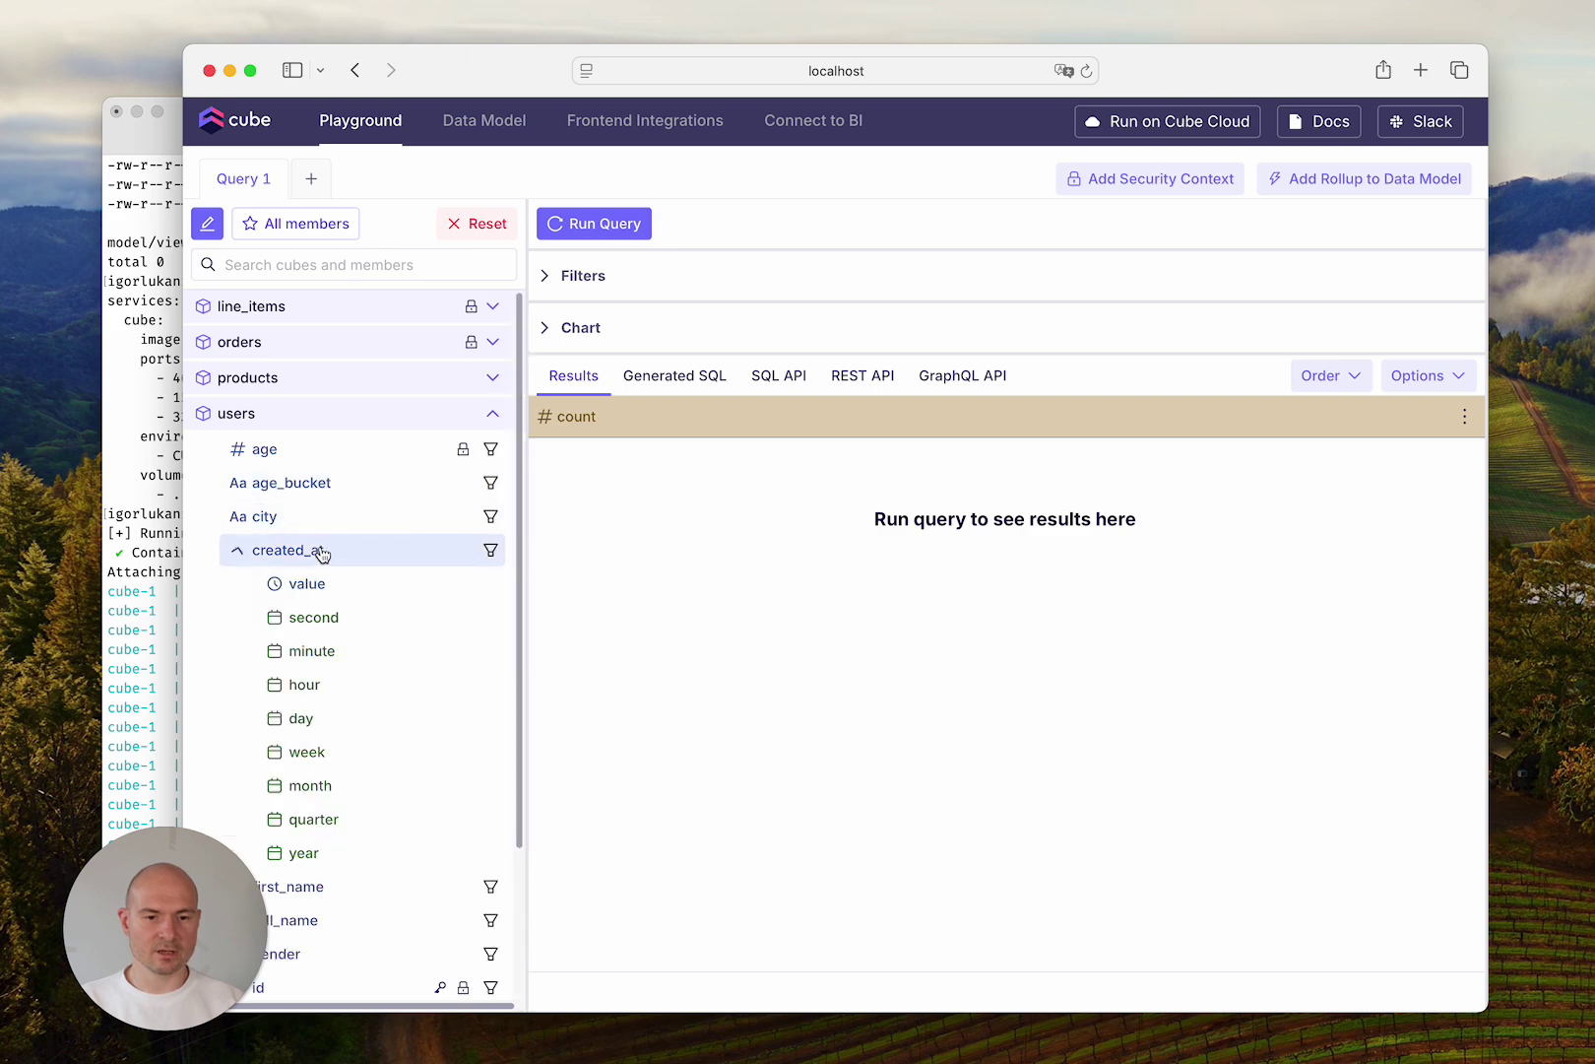
left_click(333, 794)
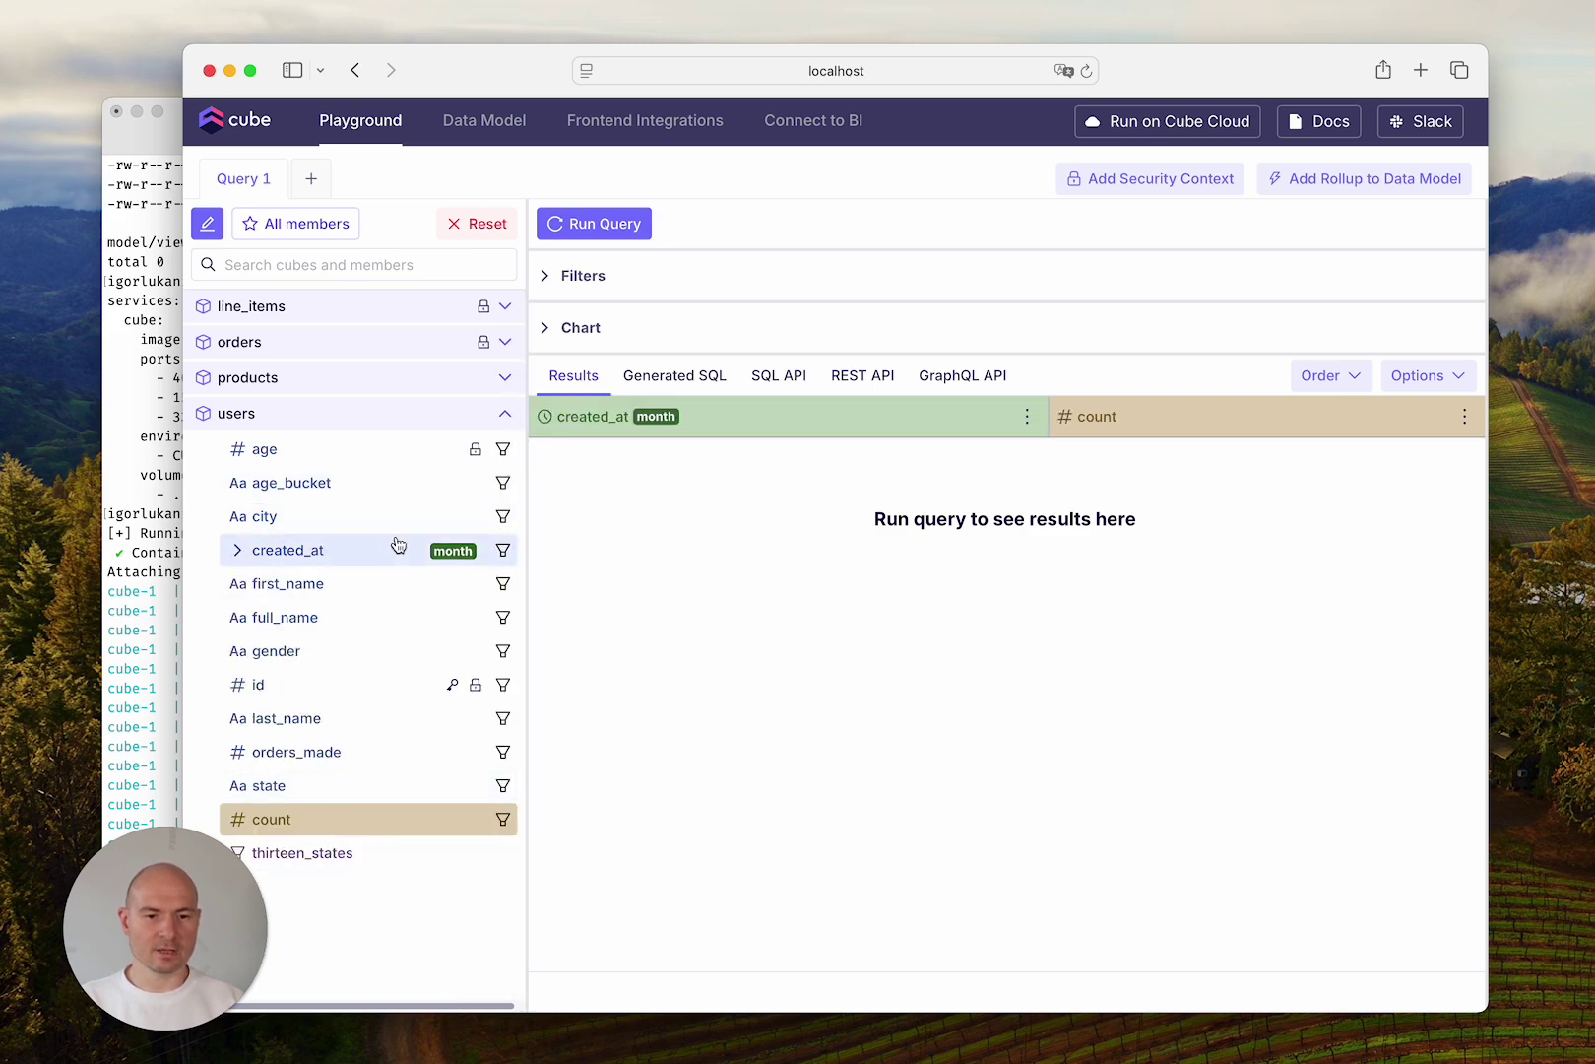
left_click(338, 654)
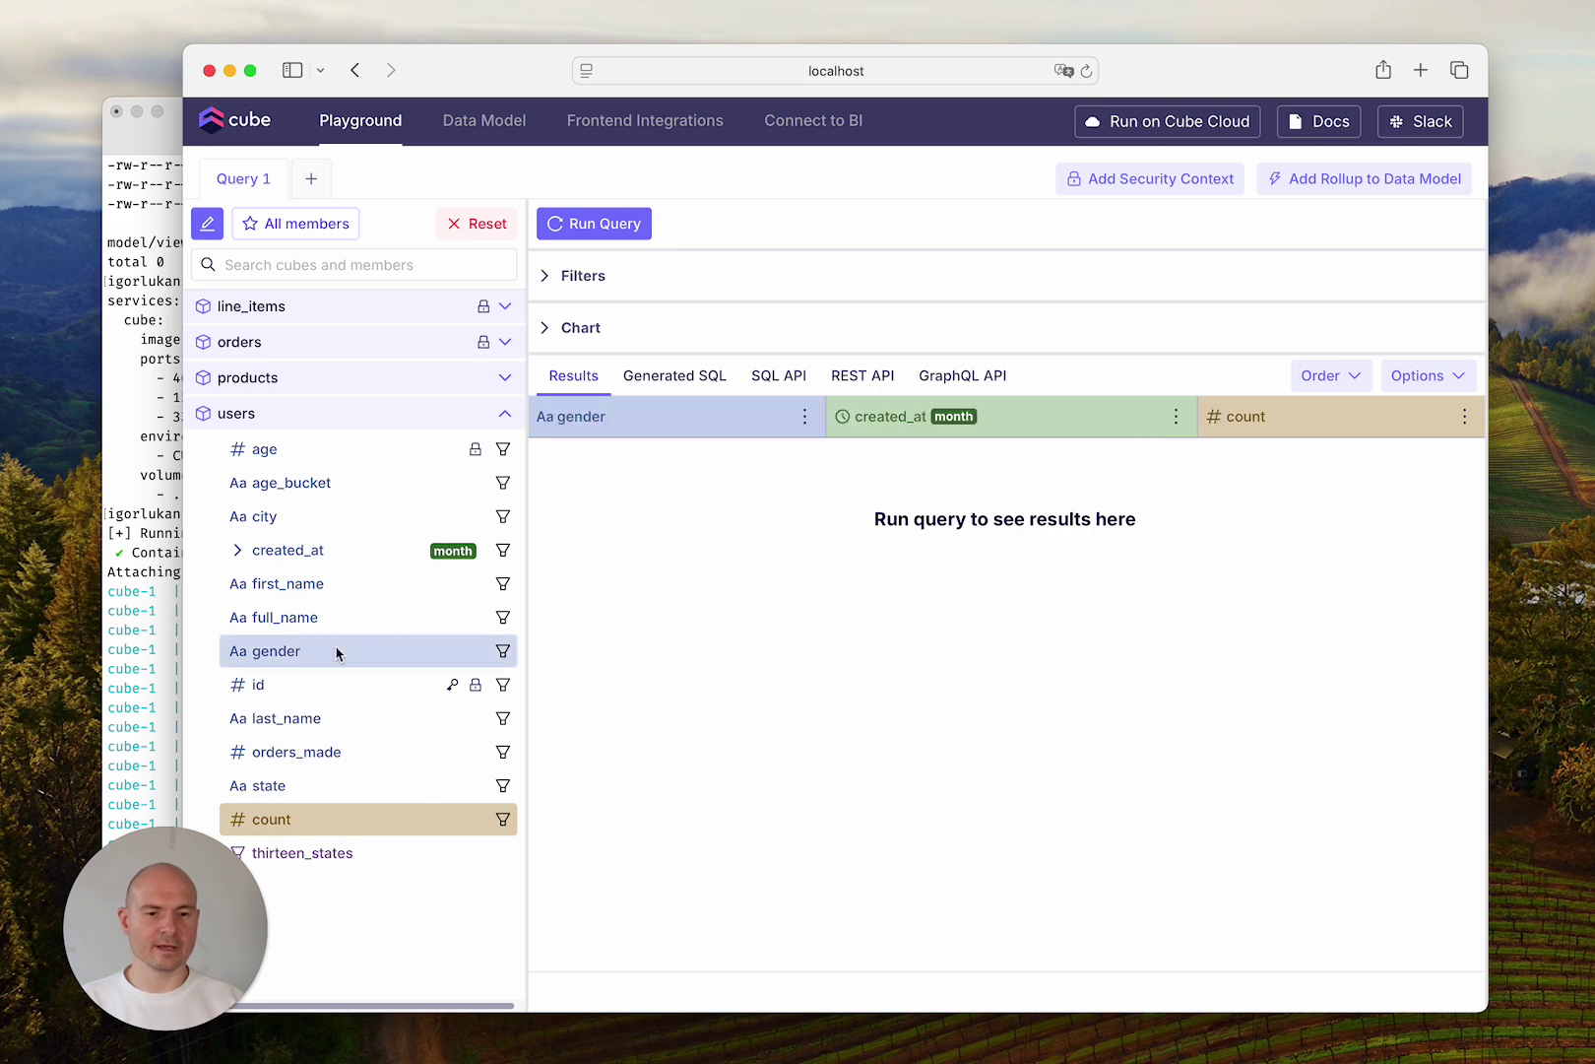
left_click(595, 224)
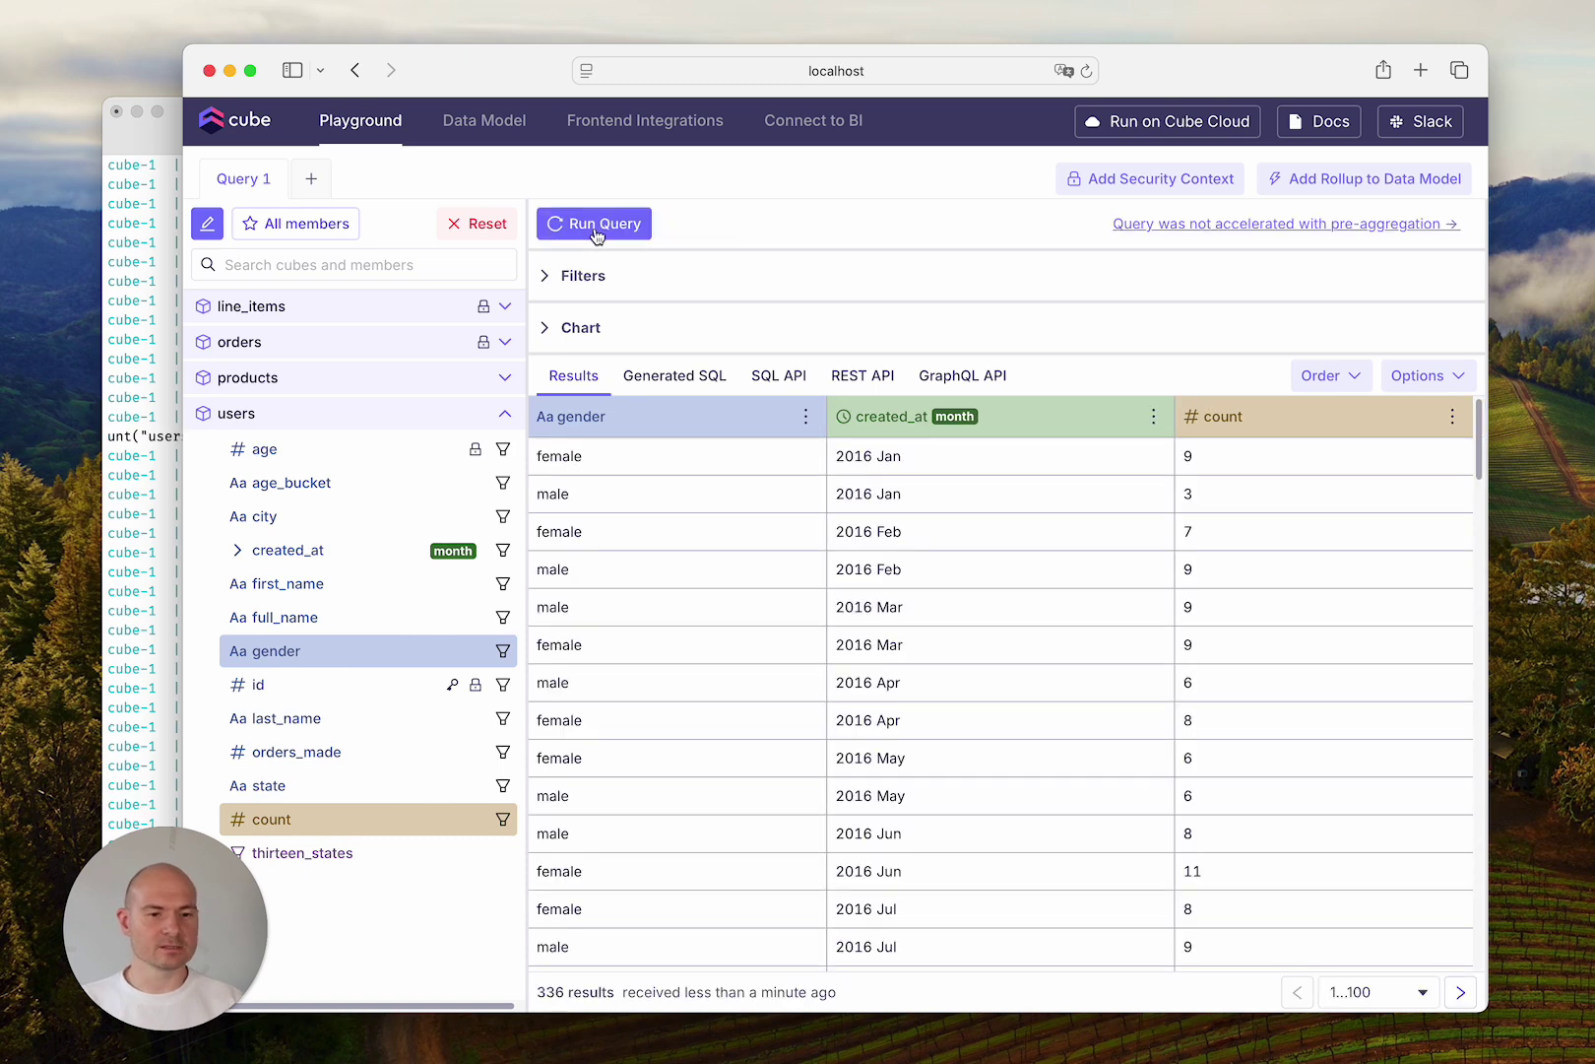
Show the results as a bar chart with users.gender pivoted to the Y axis, and collapse the chart section.
left_click(559, 330)
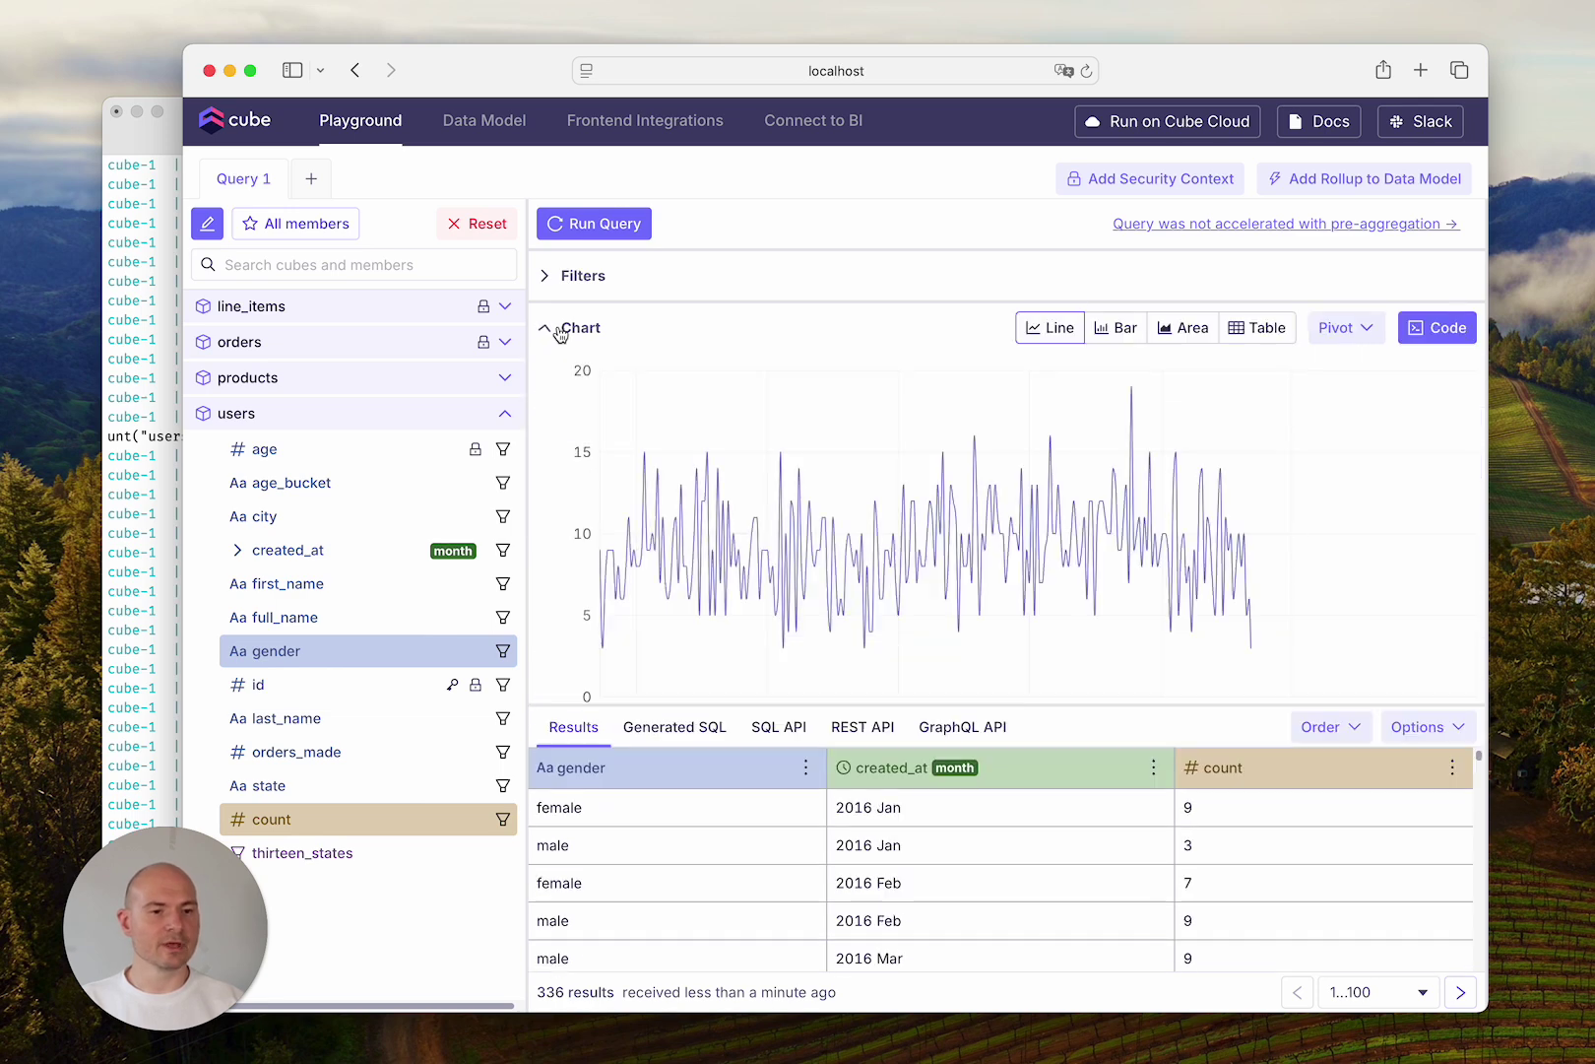
left_click(1137, 334)
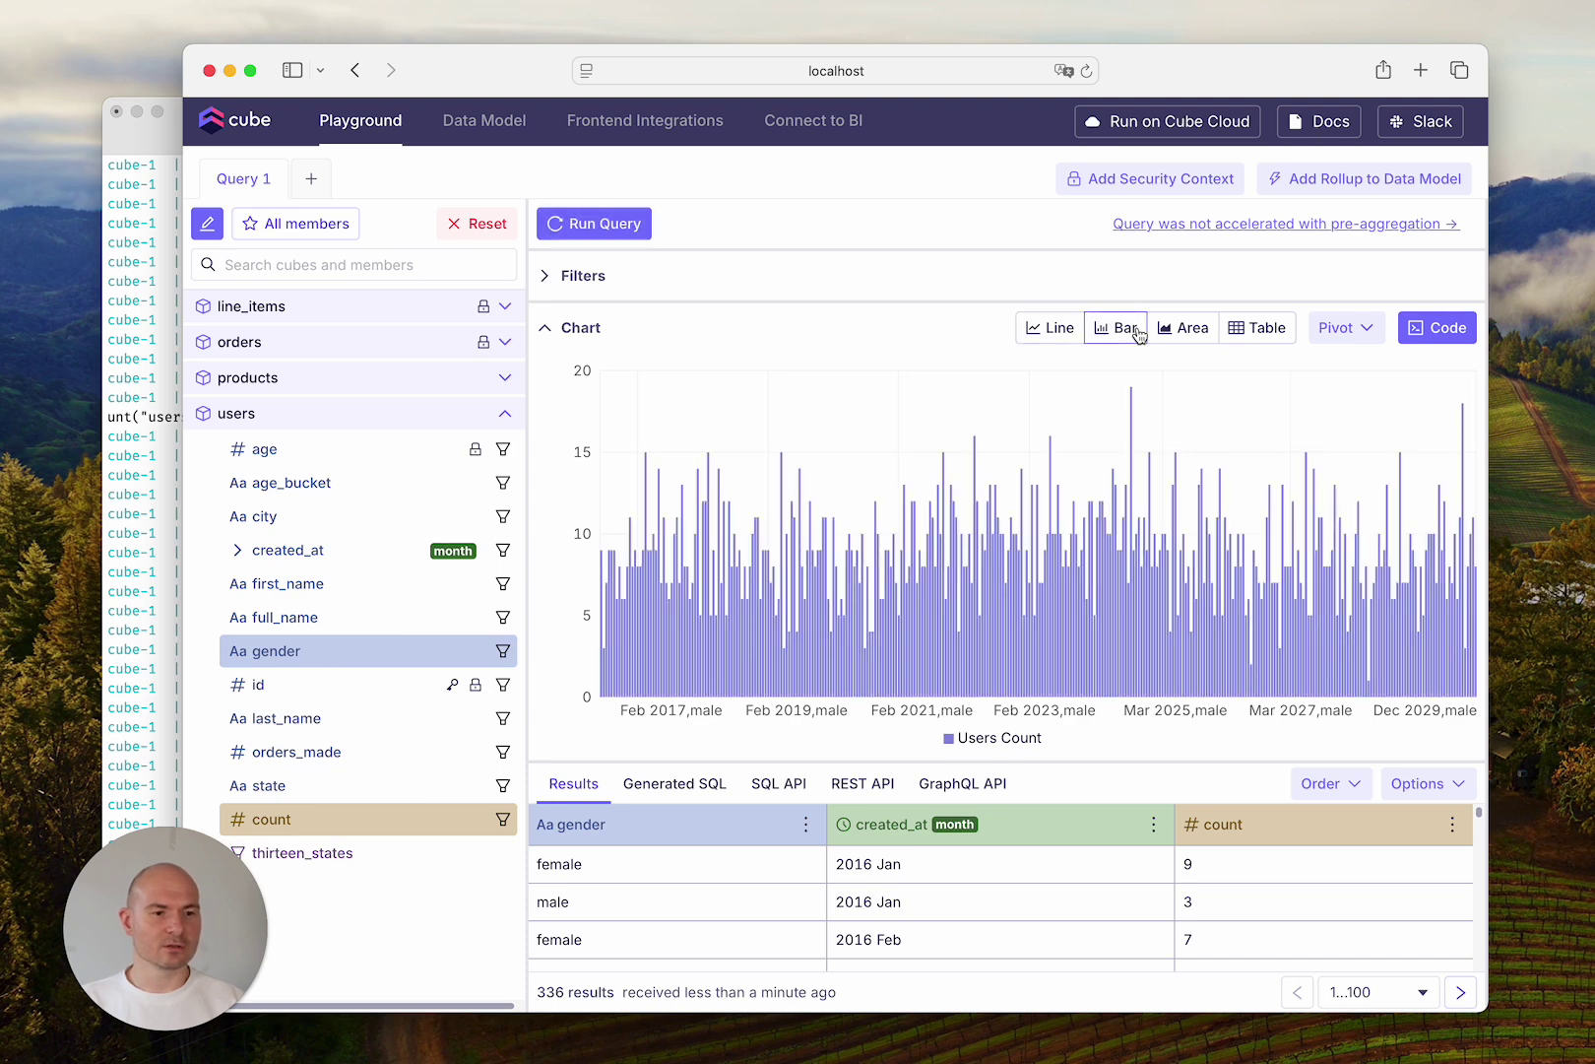
left_click(1356, 329)
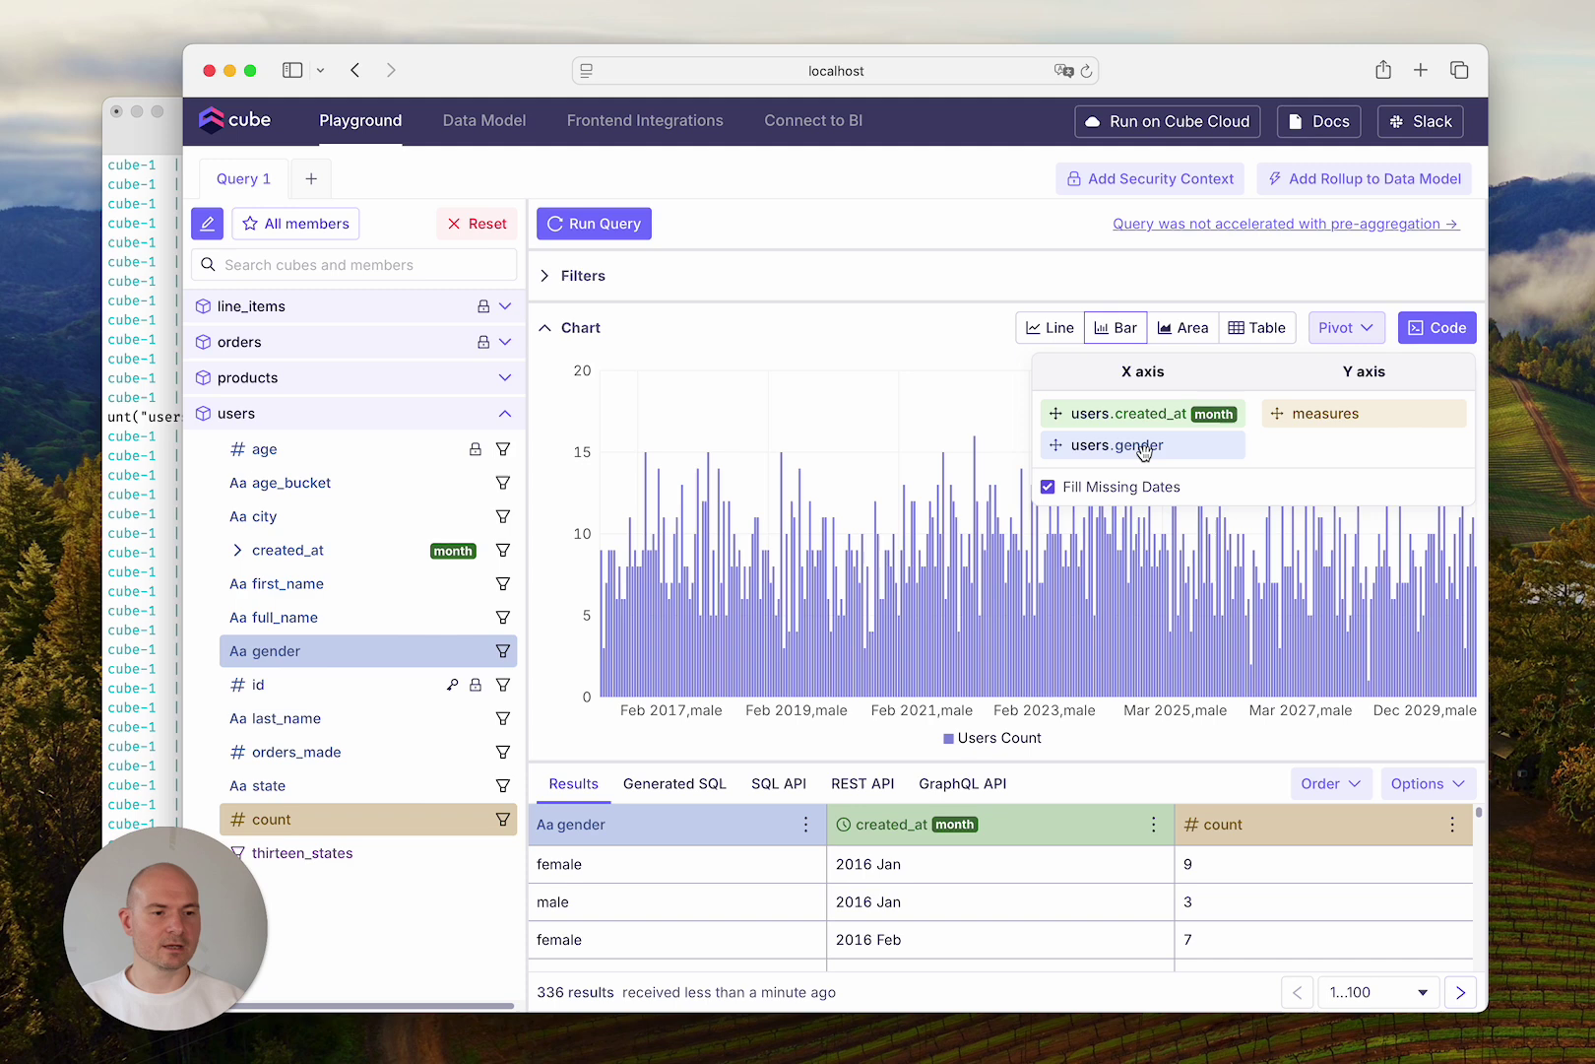
left_click_drag(1143, 451, 1362, 414)
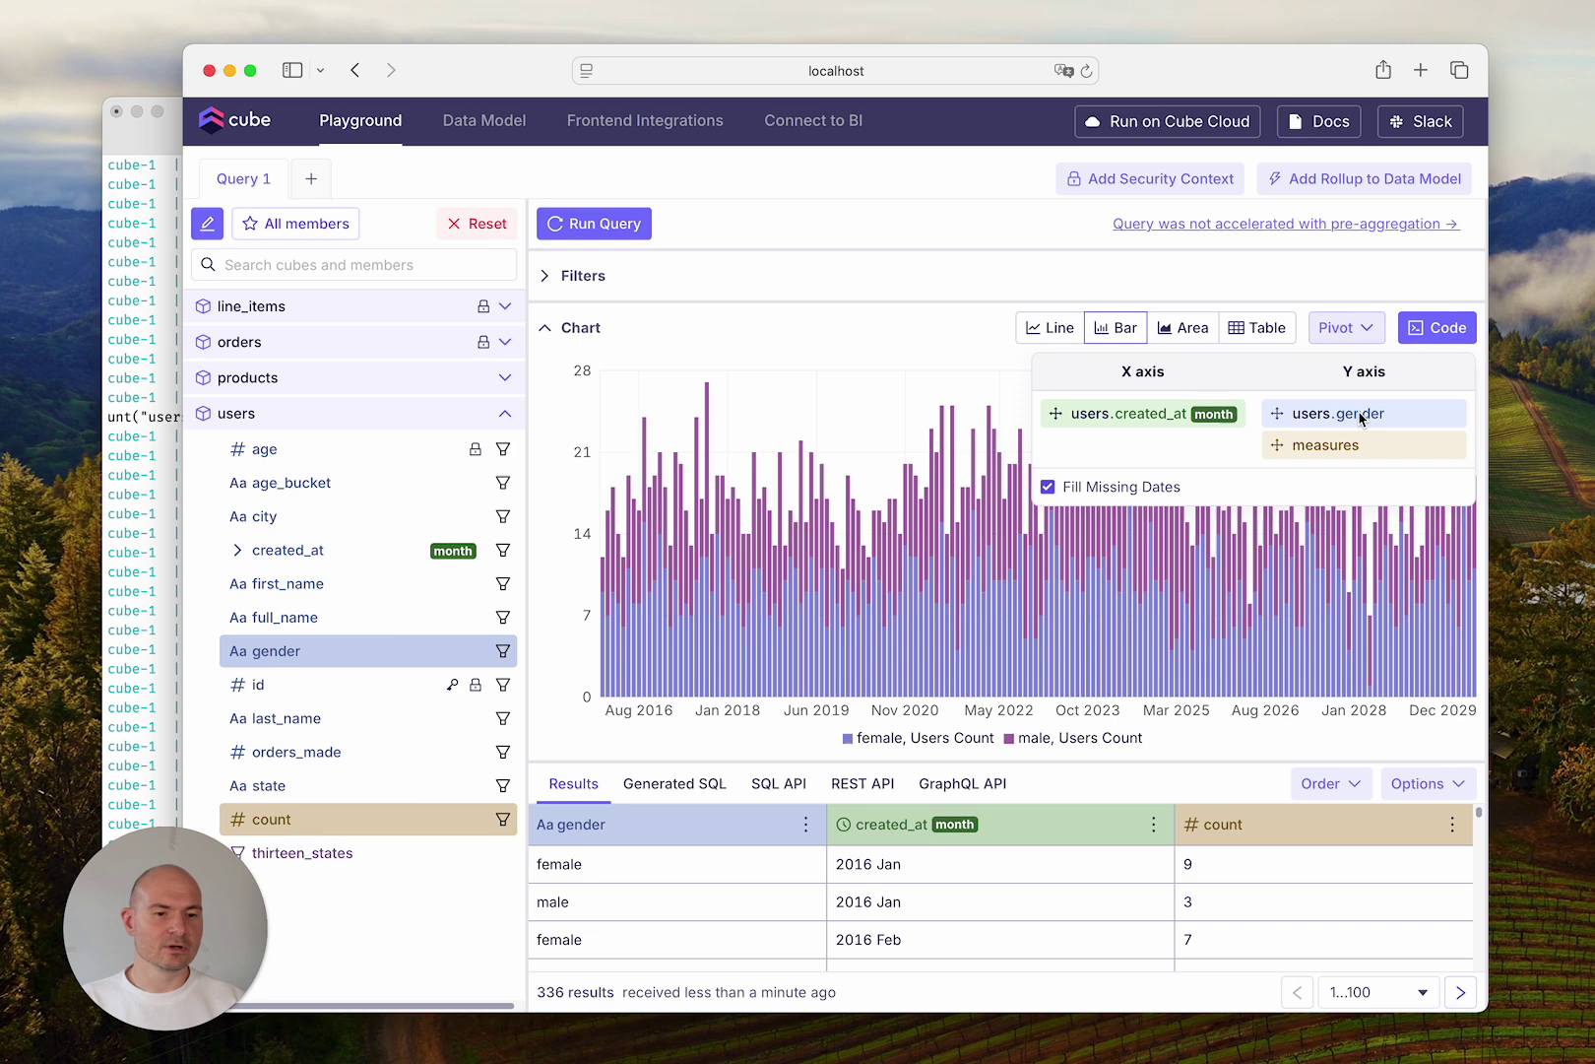
left_click(543, 333)
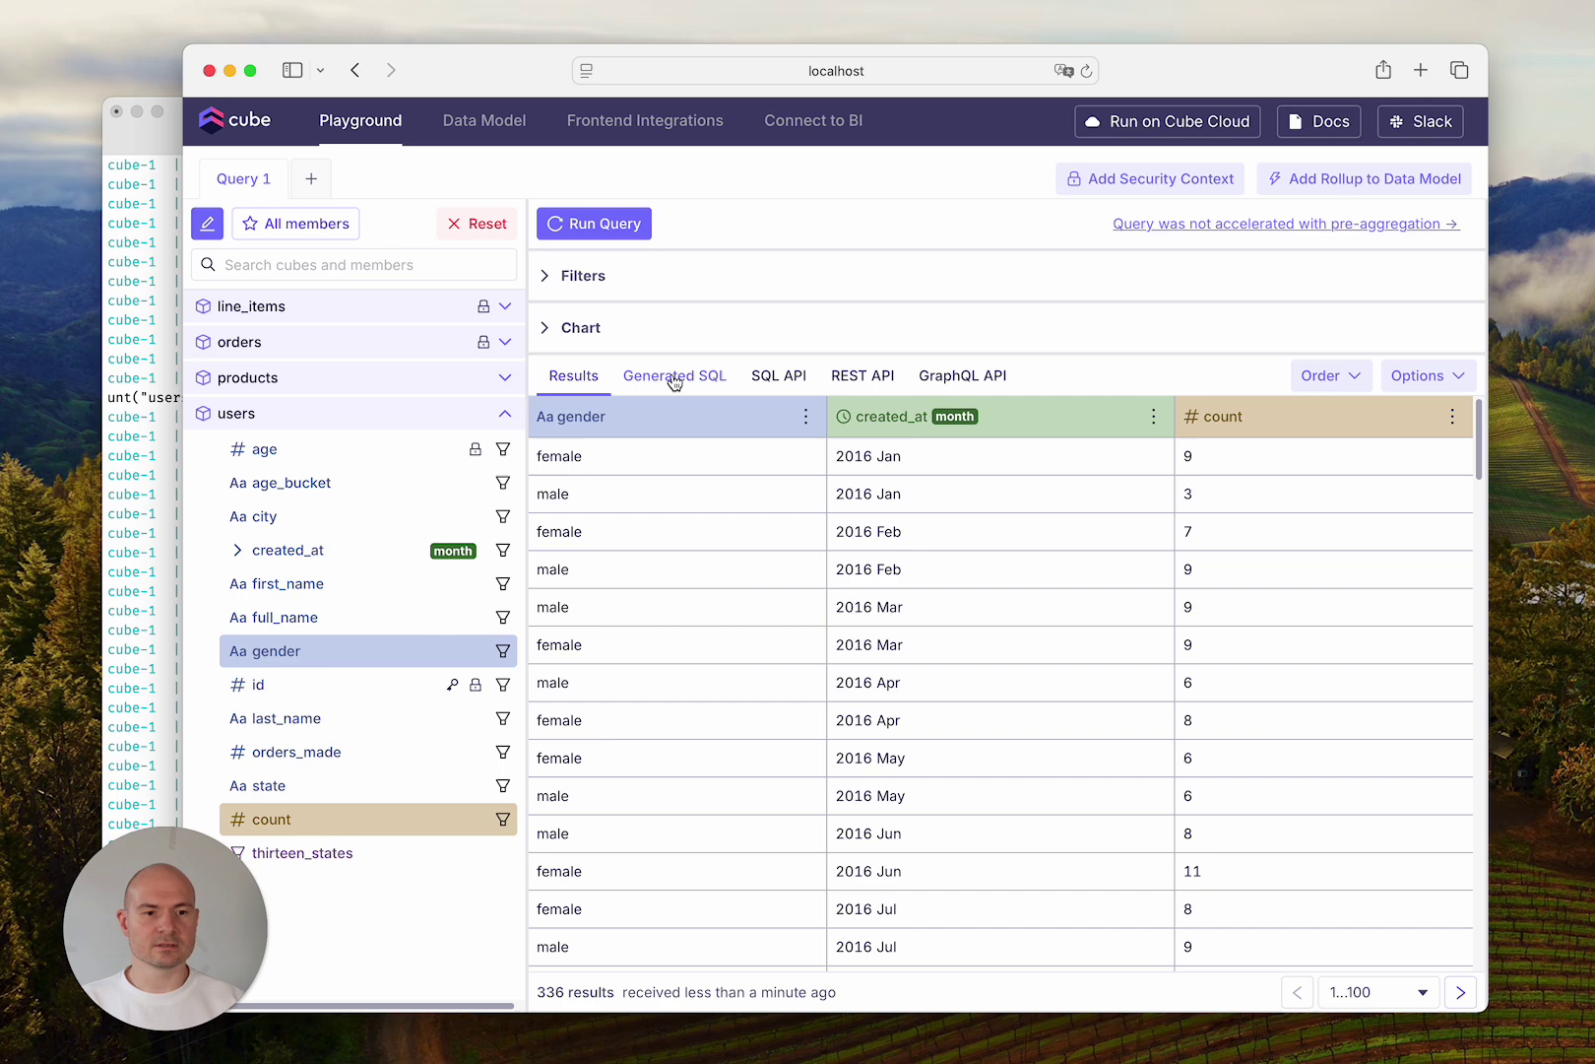
Review the query's Generated SQL and SQL API versions, and copy its REST API JSON.
left_click(673, 379)
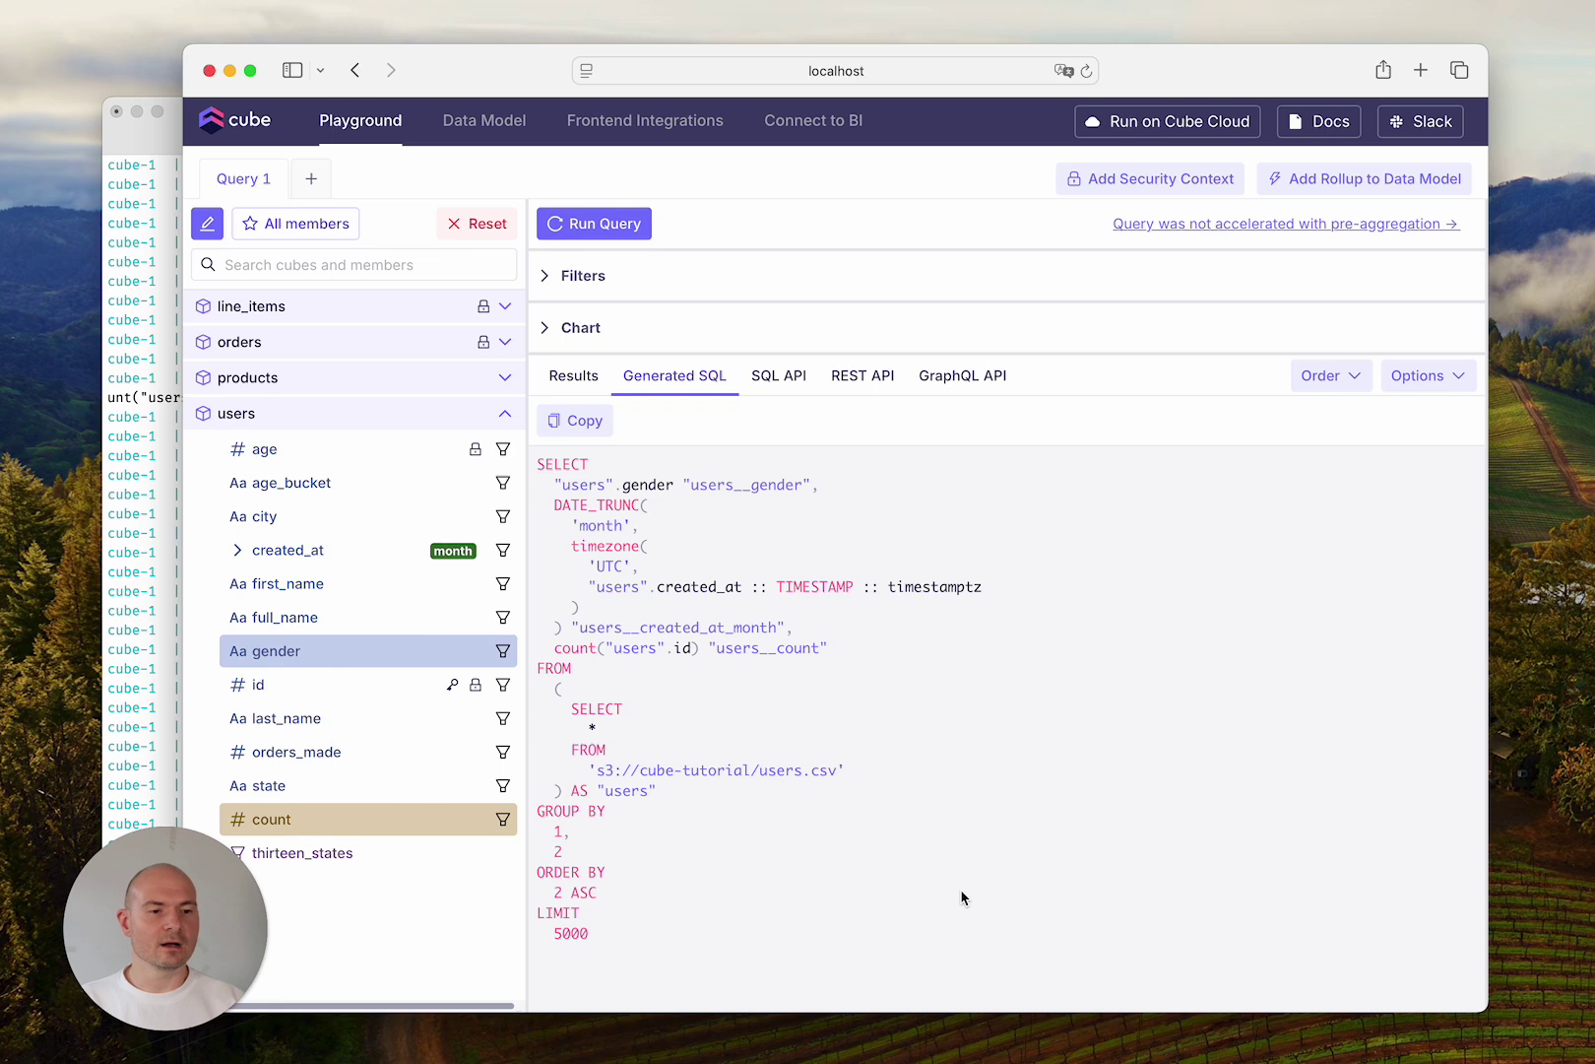
left_click(779, 376)
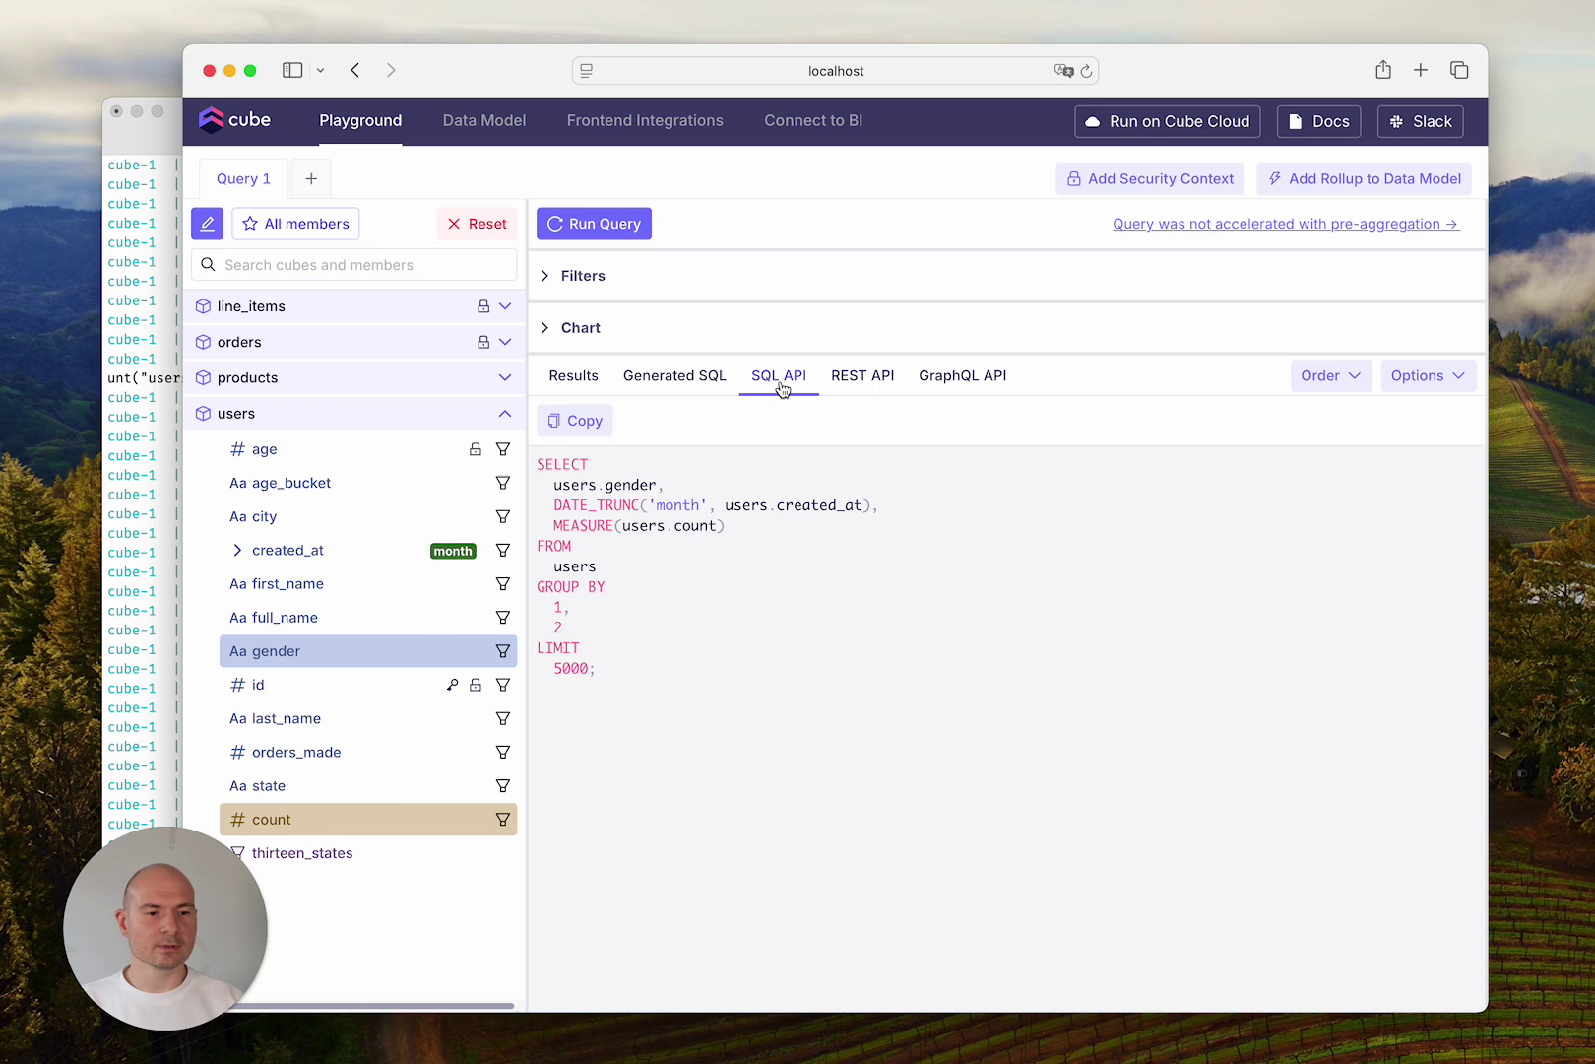
left_click(855, 386)
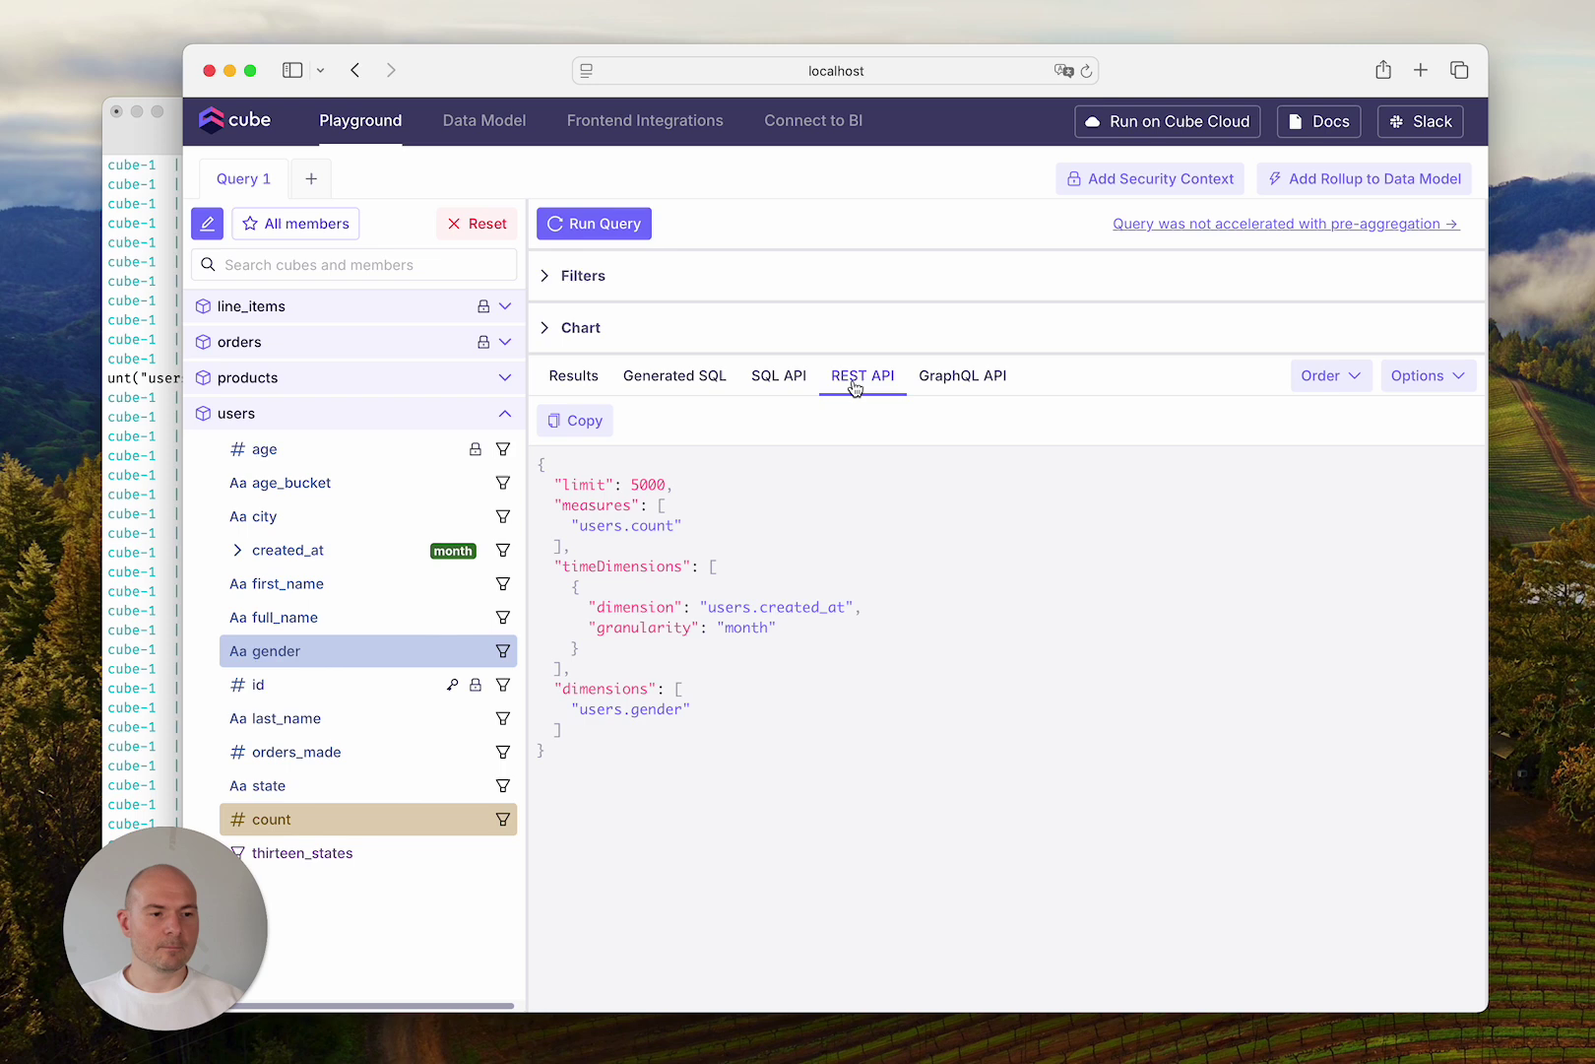
left_click(578, 429)
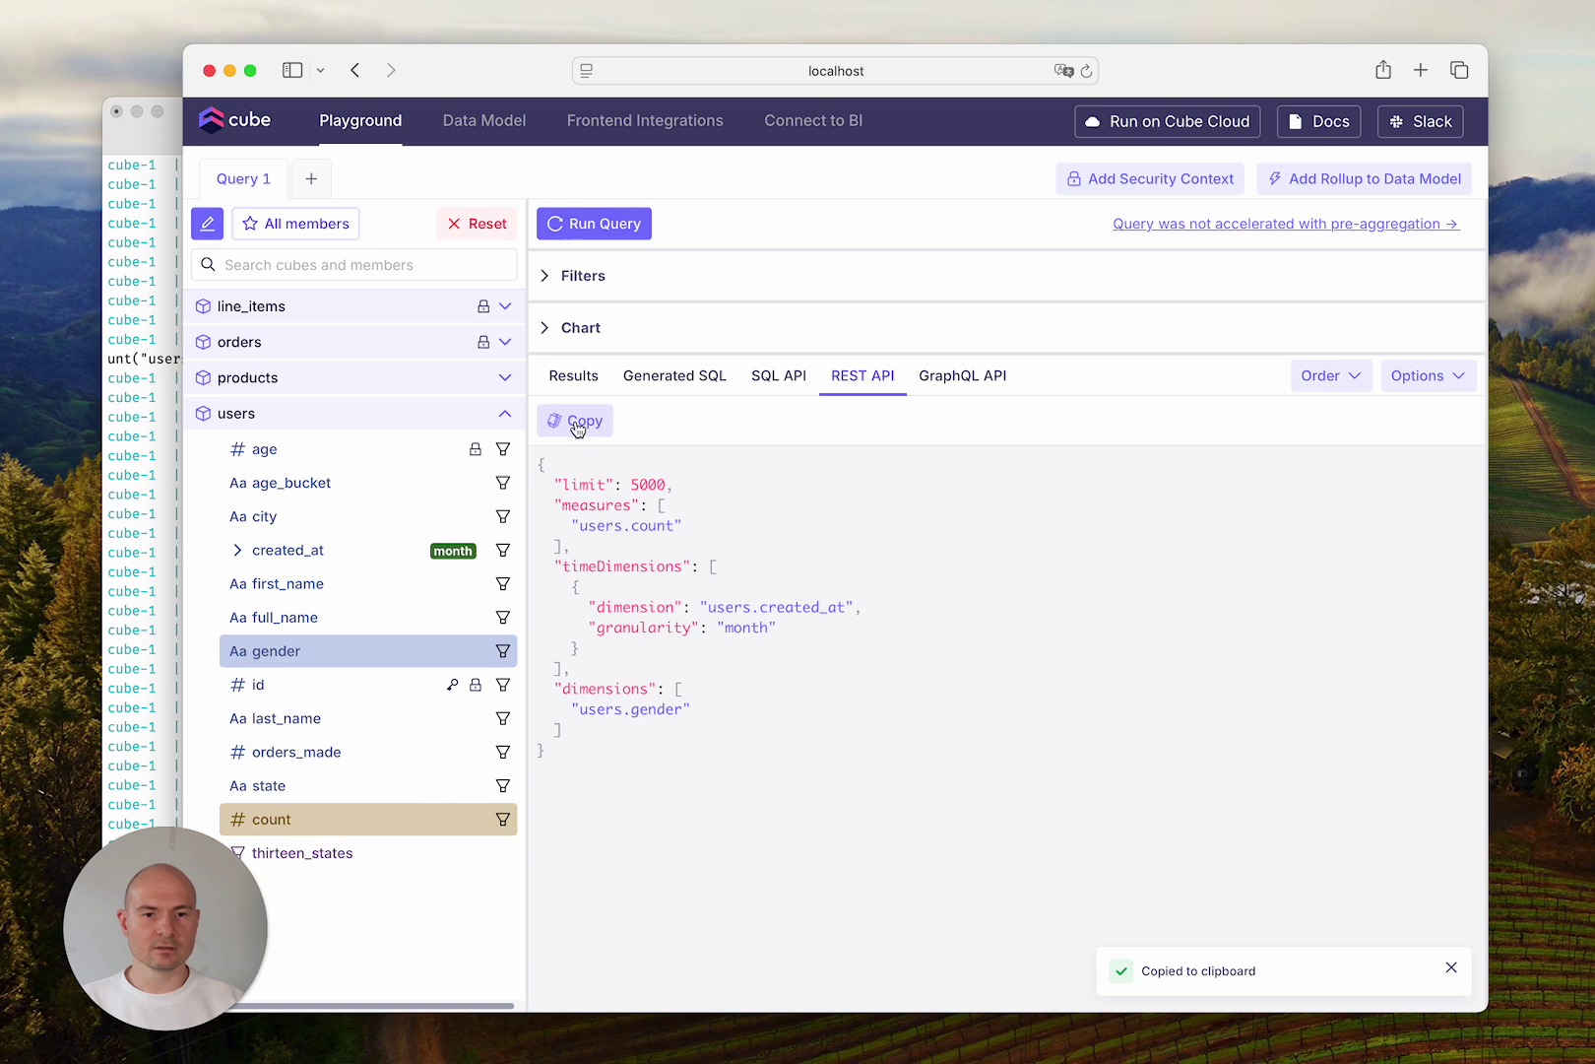
Add a second query and replace its default JSON with the copied REST API query, applying it.
left_click(312, 180)
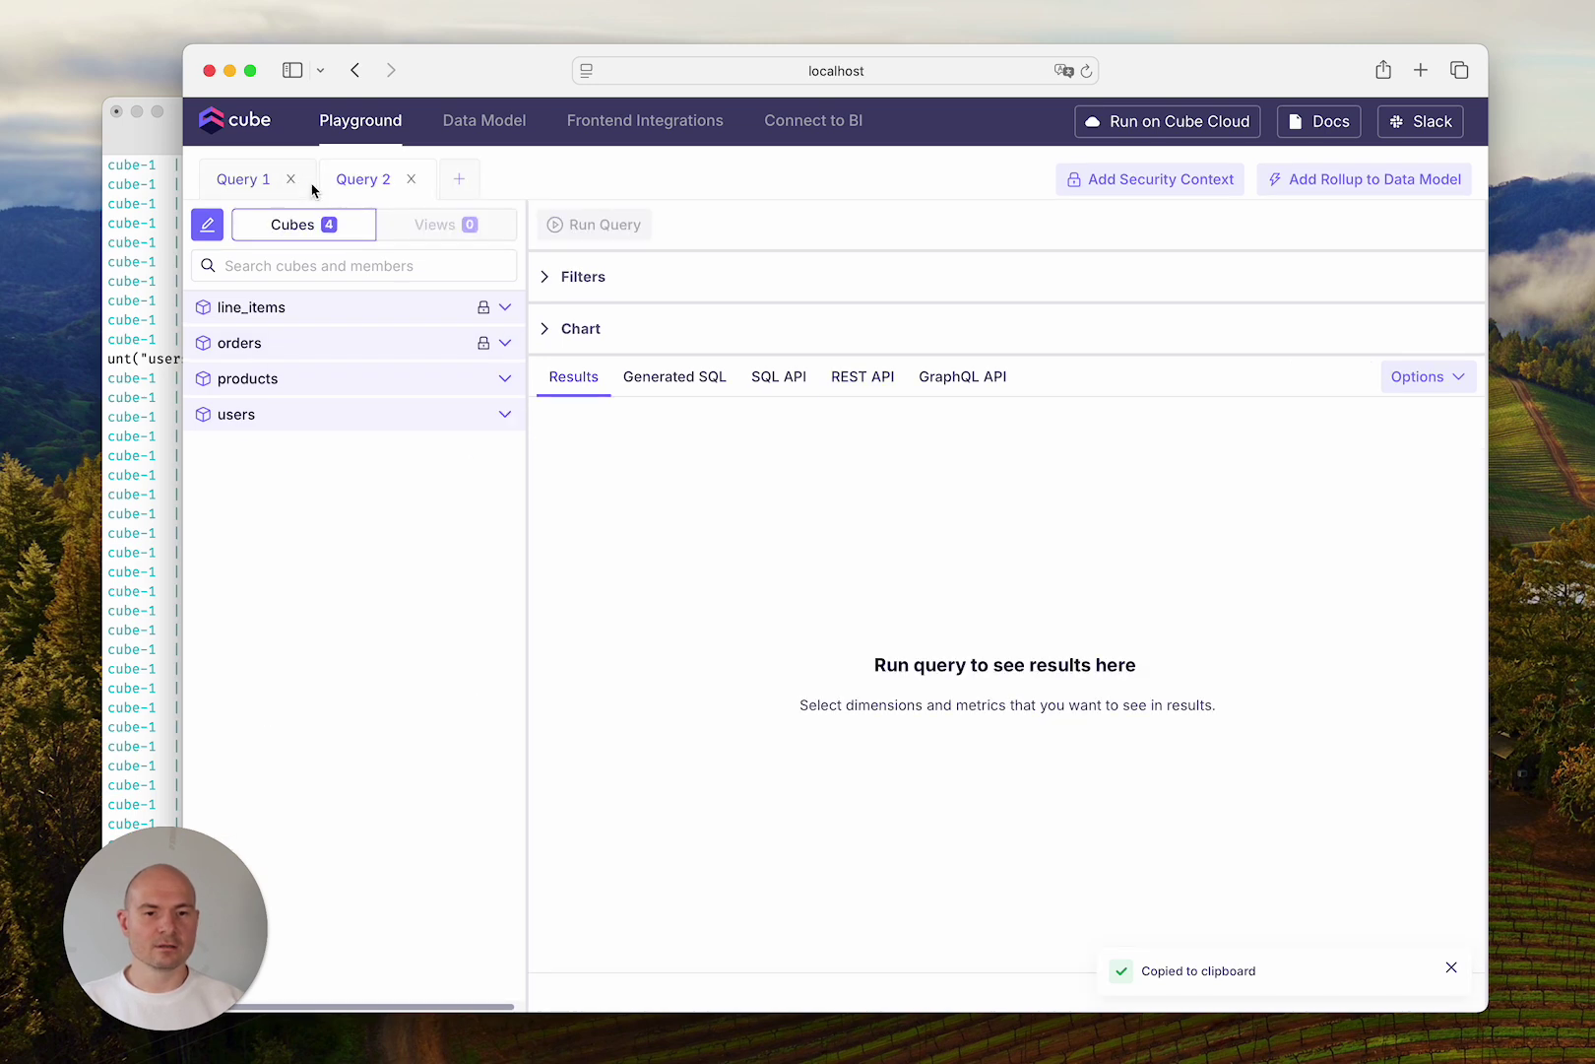
left_click(207, 225)
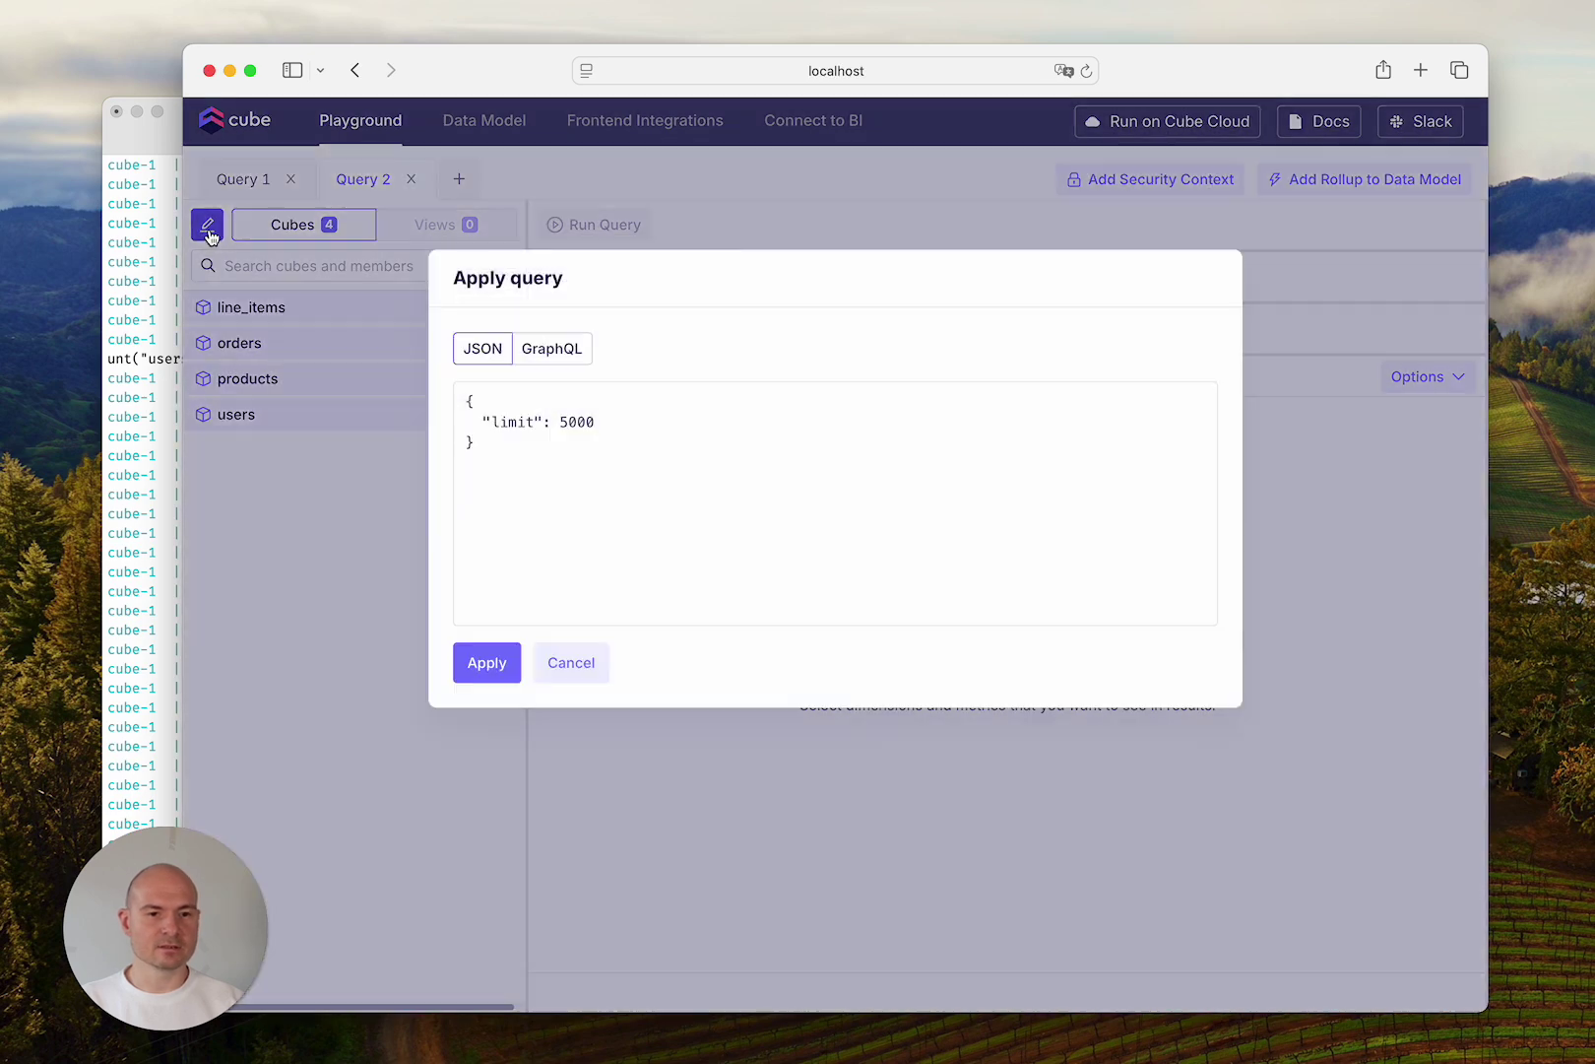
left_click(611, 499)
key("ctrl+a")
key("super+v")
scroll(611, 499, "up", 3)
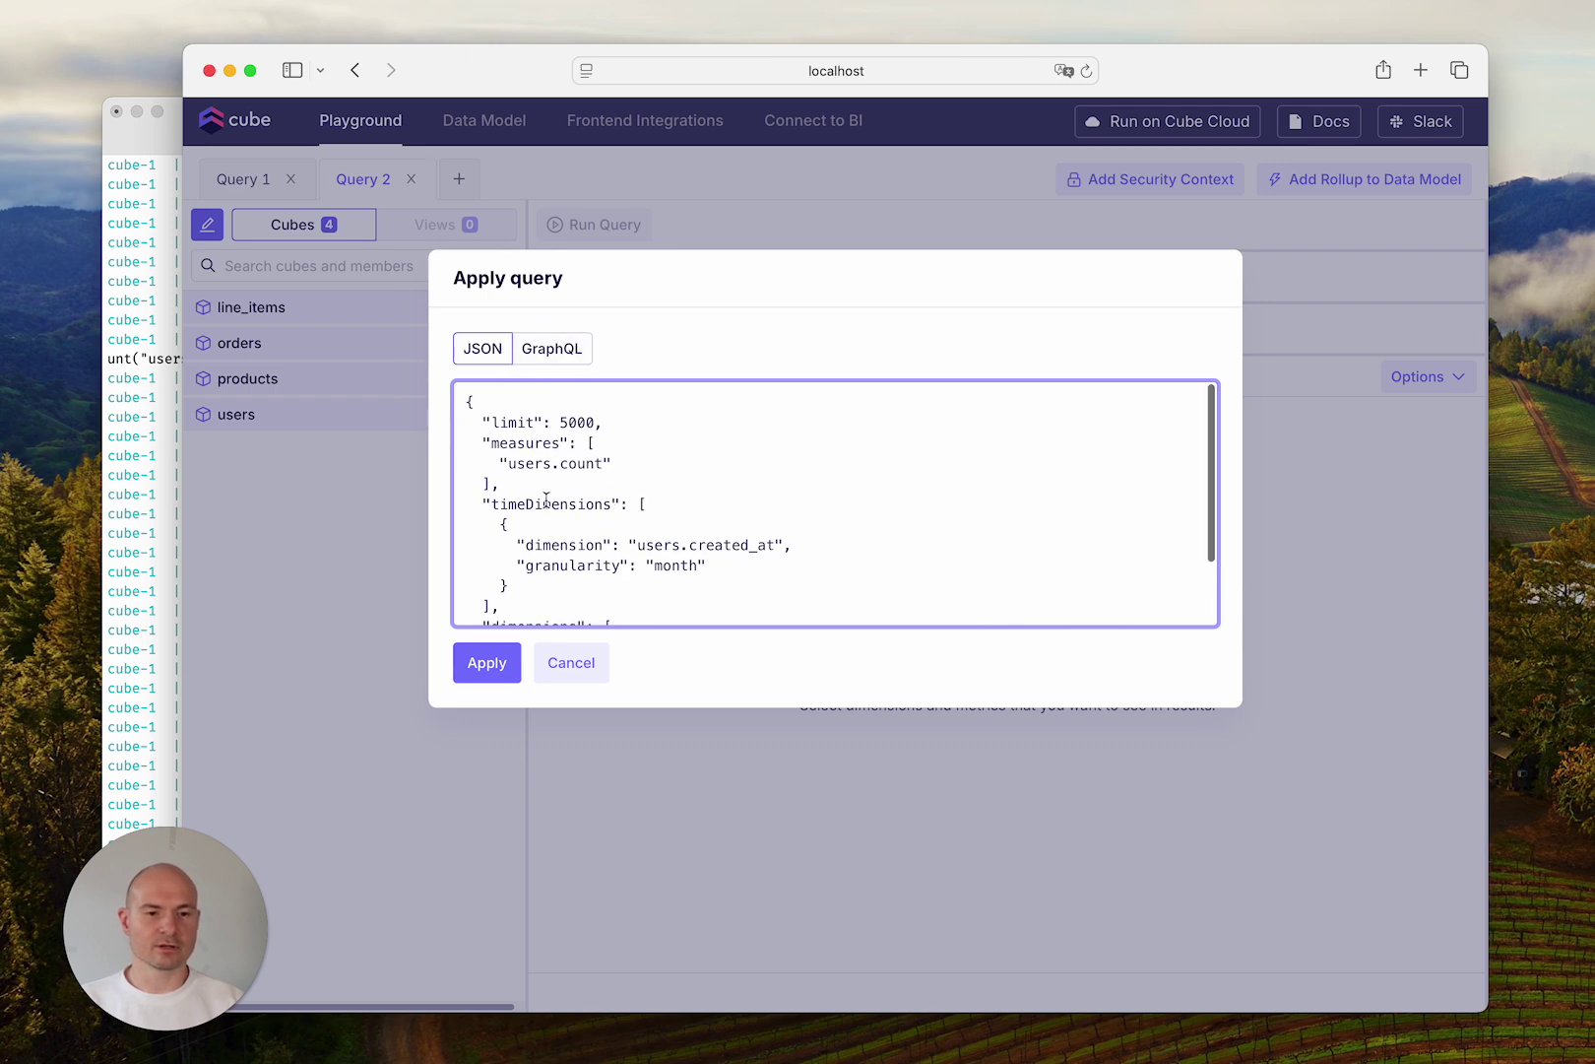
scroll(570, 552, "down", 3)
left_click(486, 663)
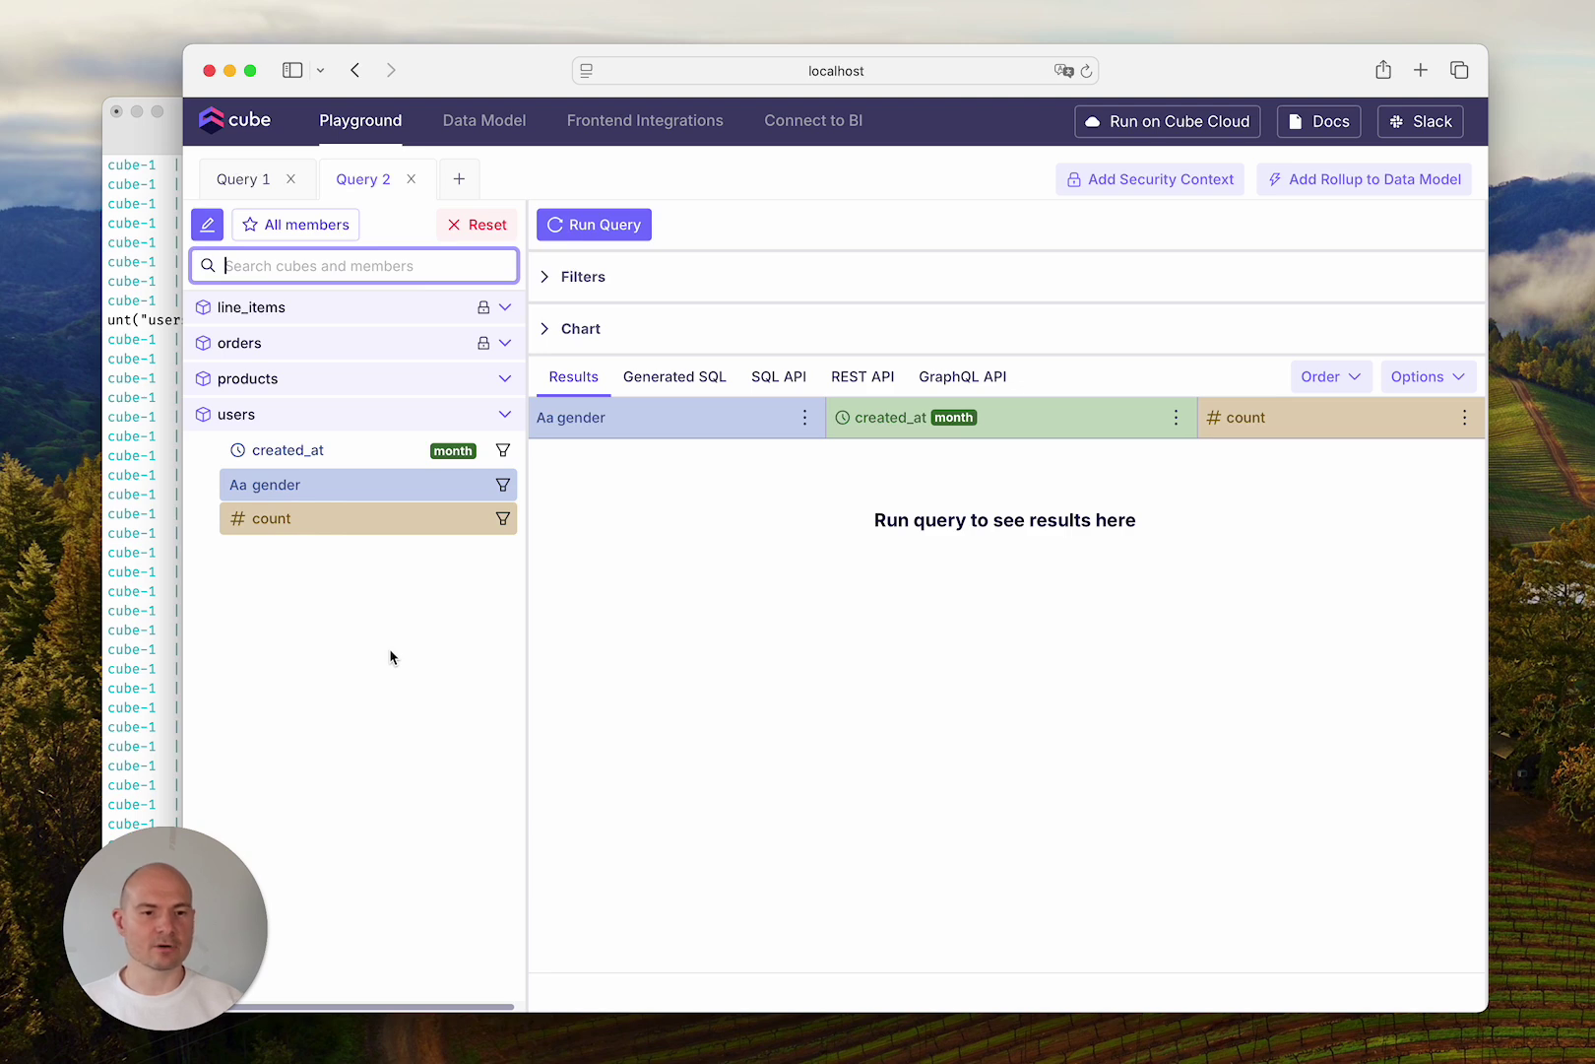
Run the second query and look over its ordering and query options.
left_click(583, 237)
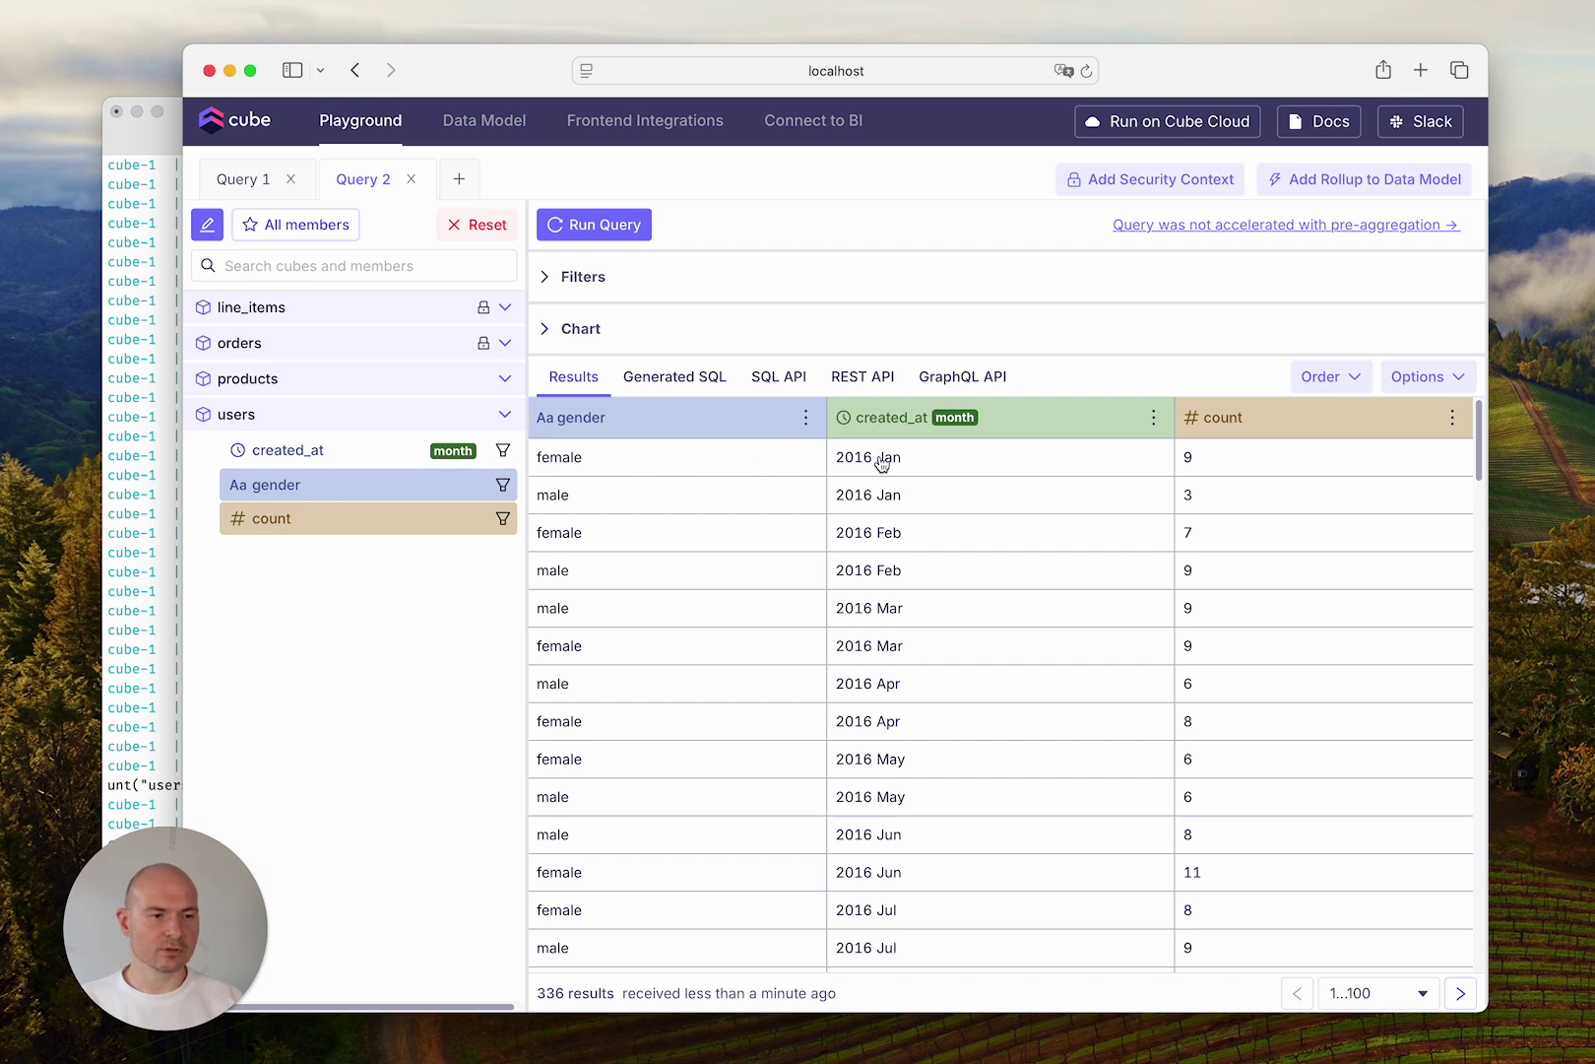
left_click(1339, 378)
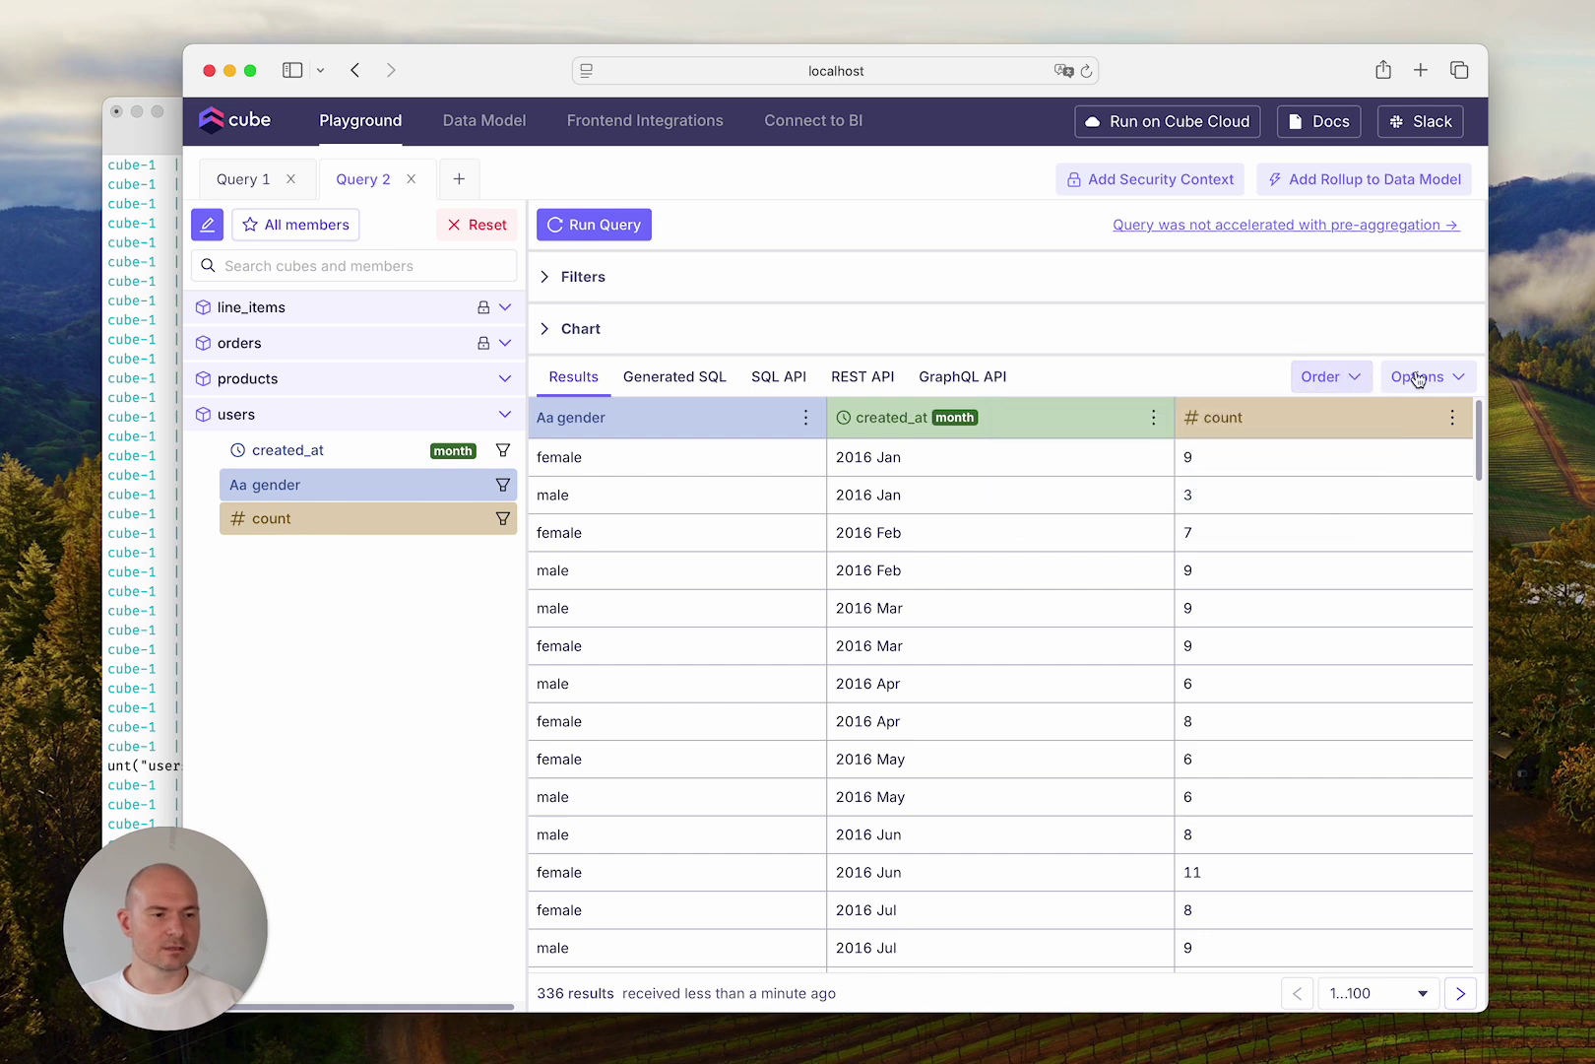
left_click(1461, 375)
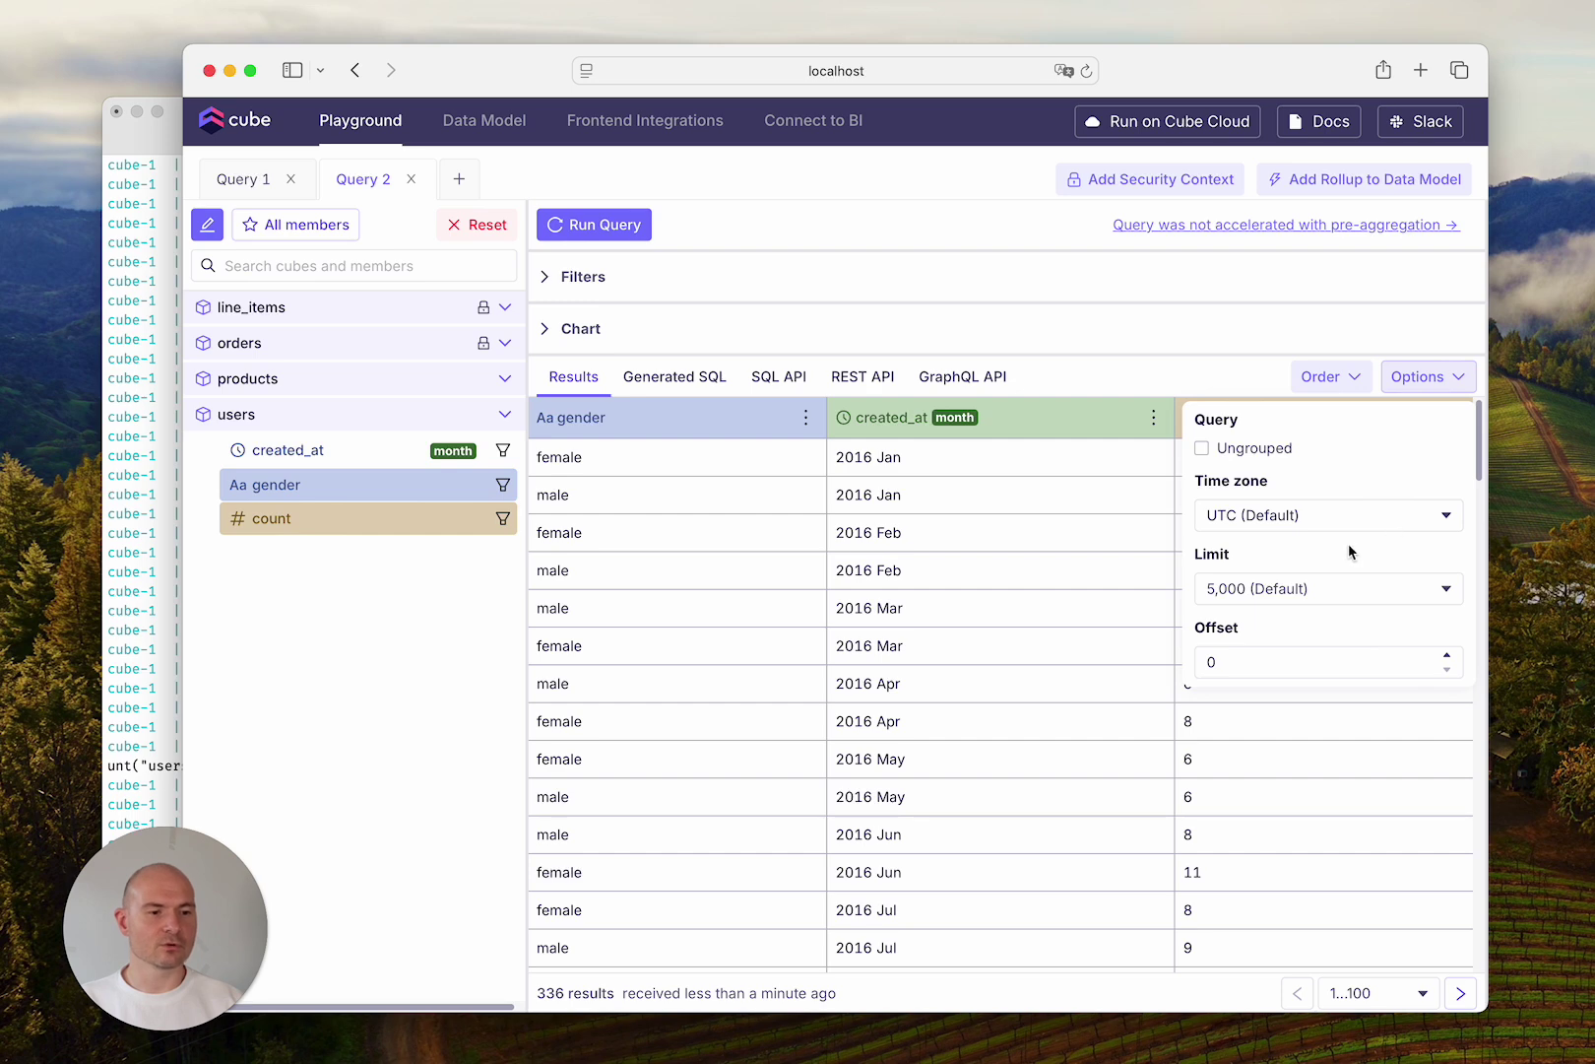
left_click(1437, 394)
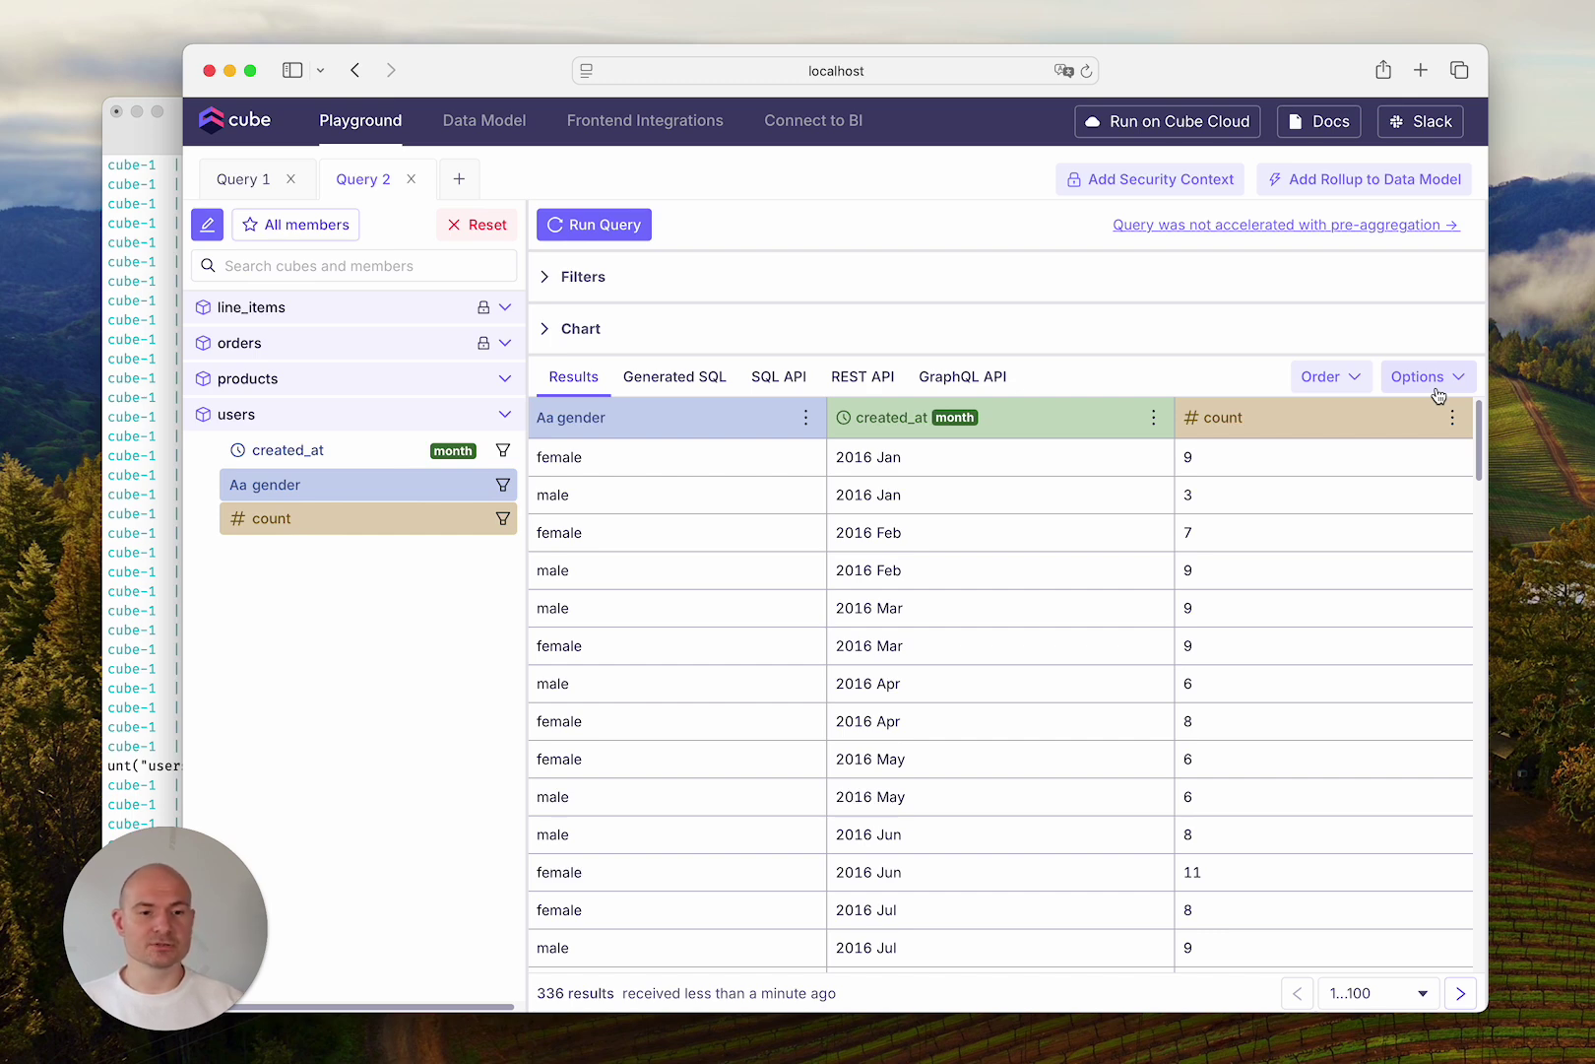
Expand the chart, open its code prototyping window, and preview it as a donut chart and finally as an area chart.
left_click(613, 332)
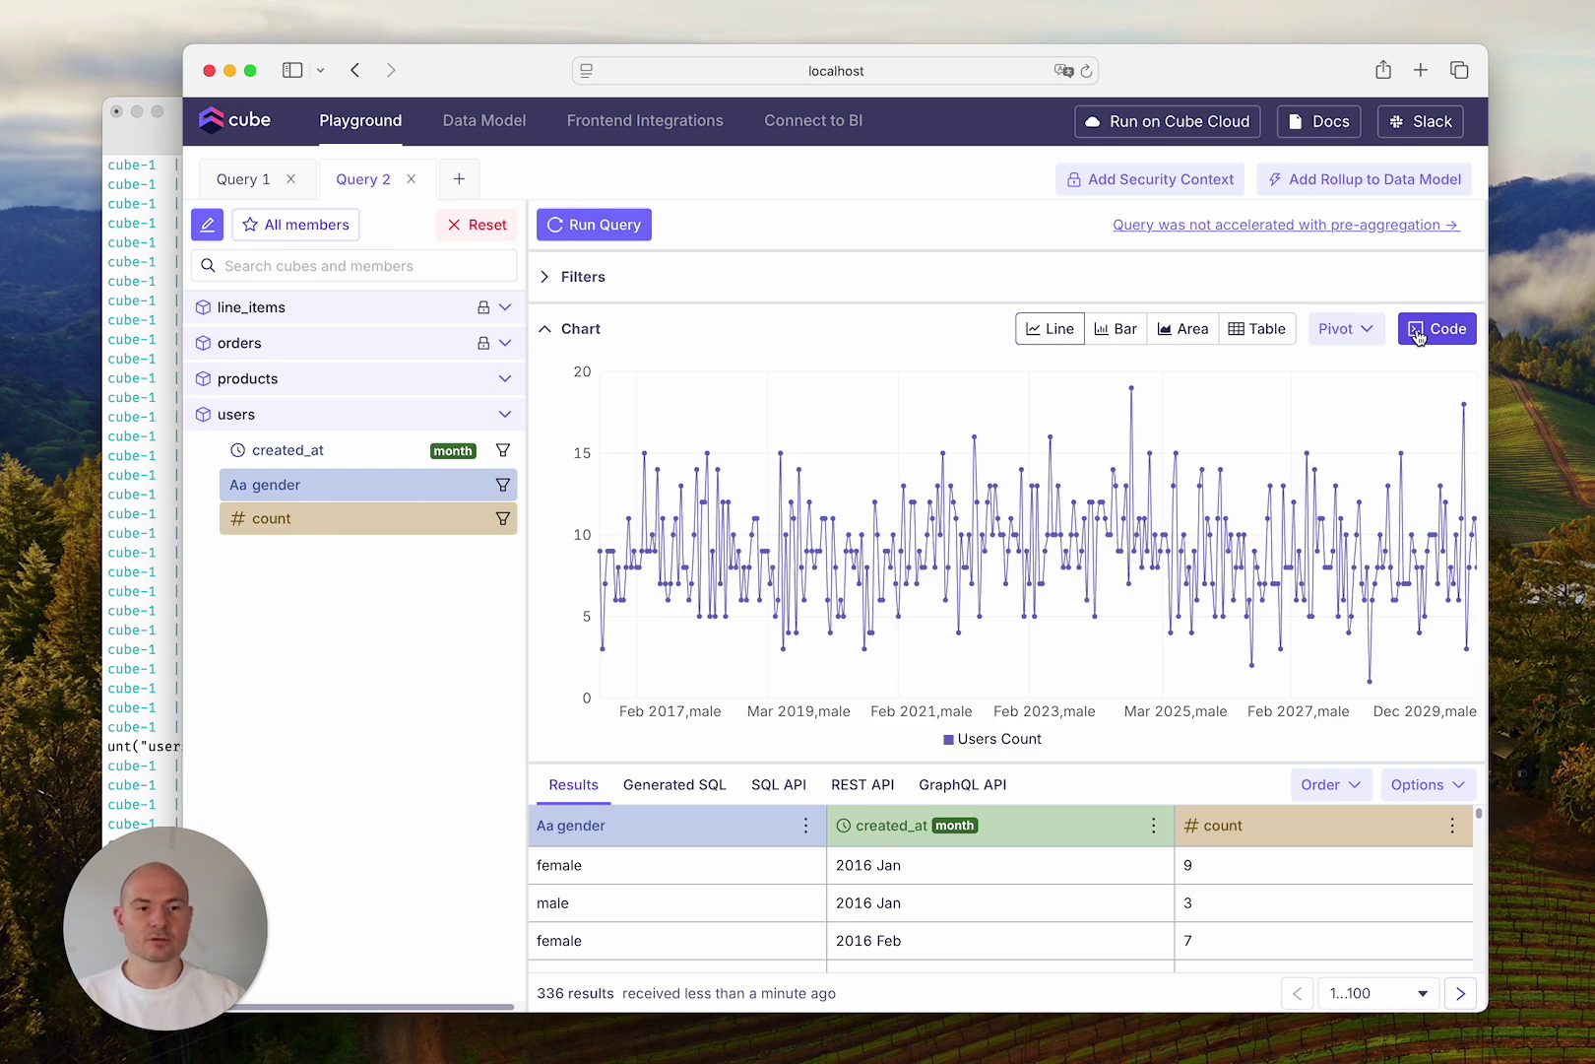
left_click(1419, 337)
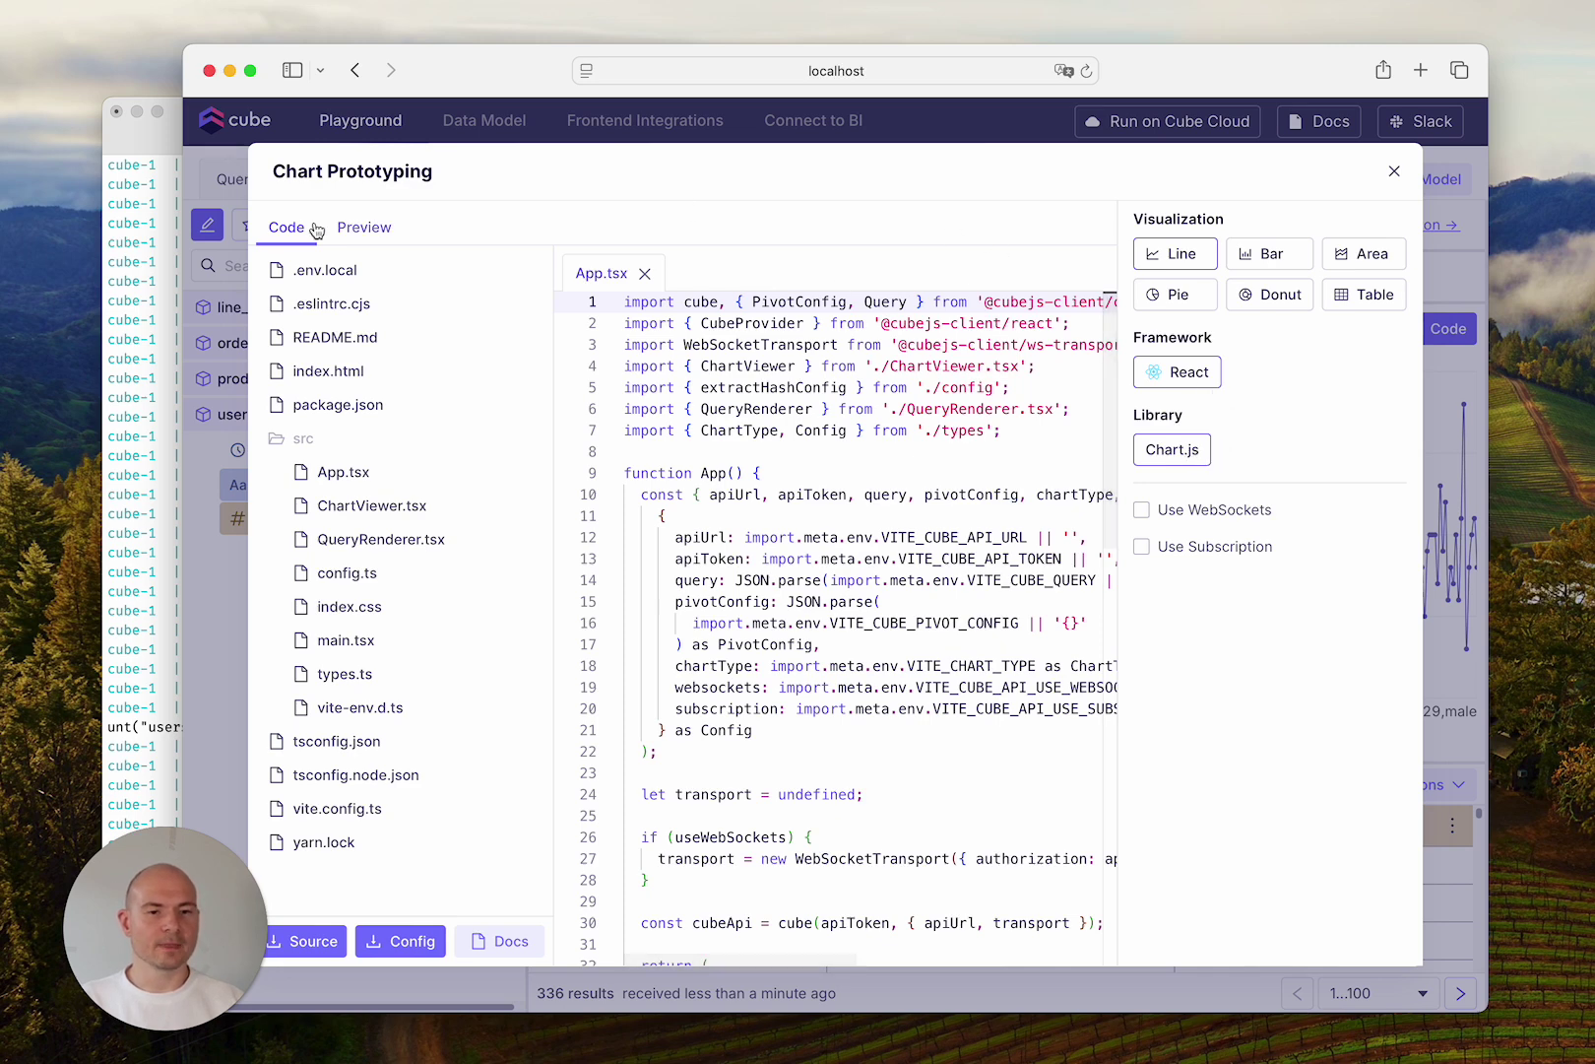
left_click(361, 228)
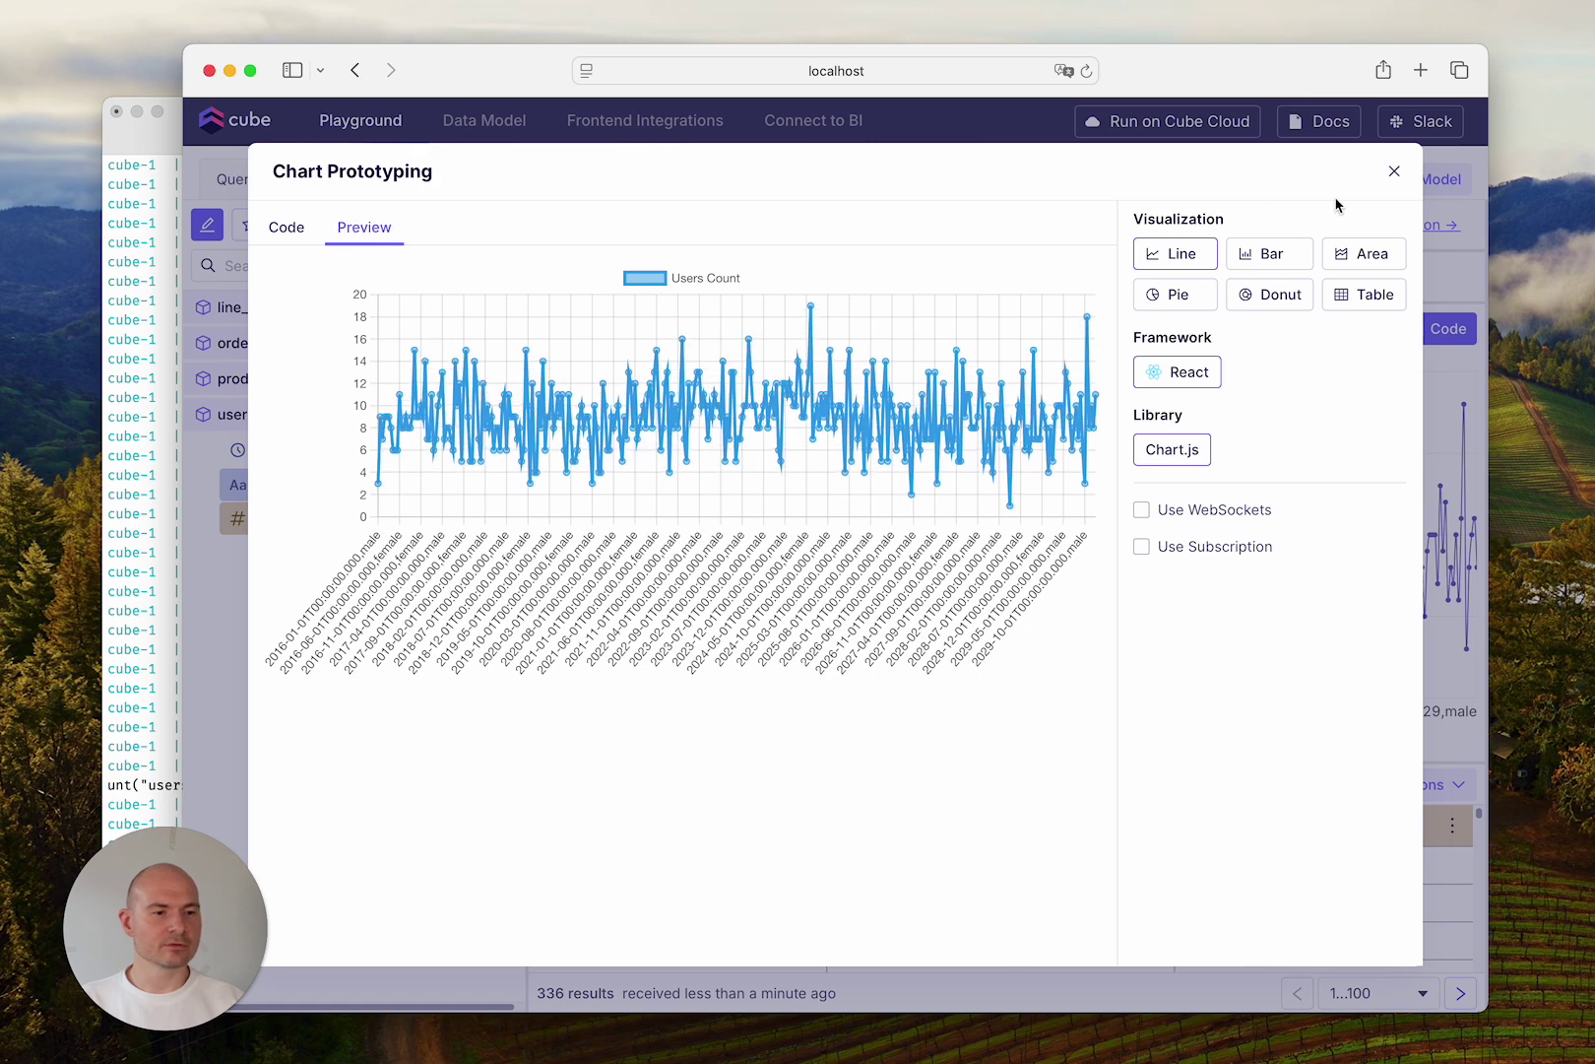
left_click(1275, 293)
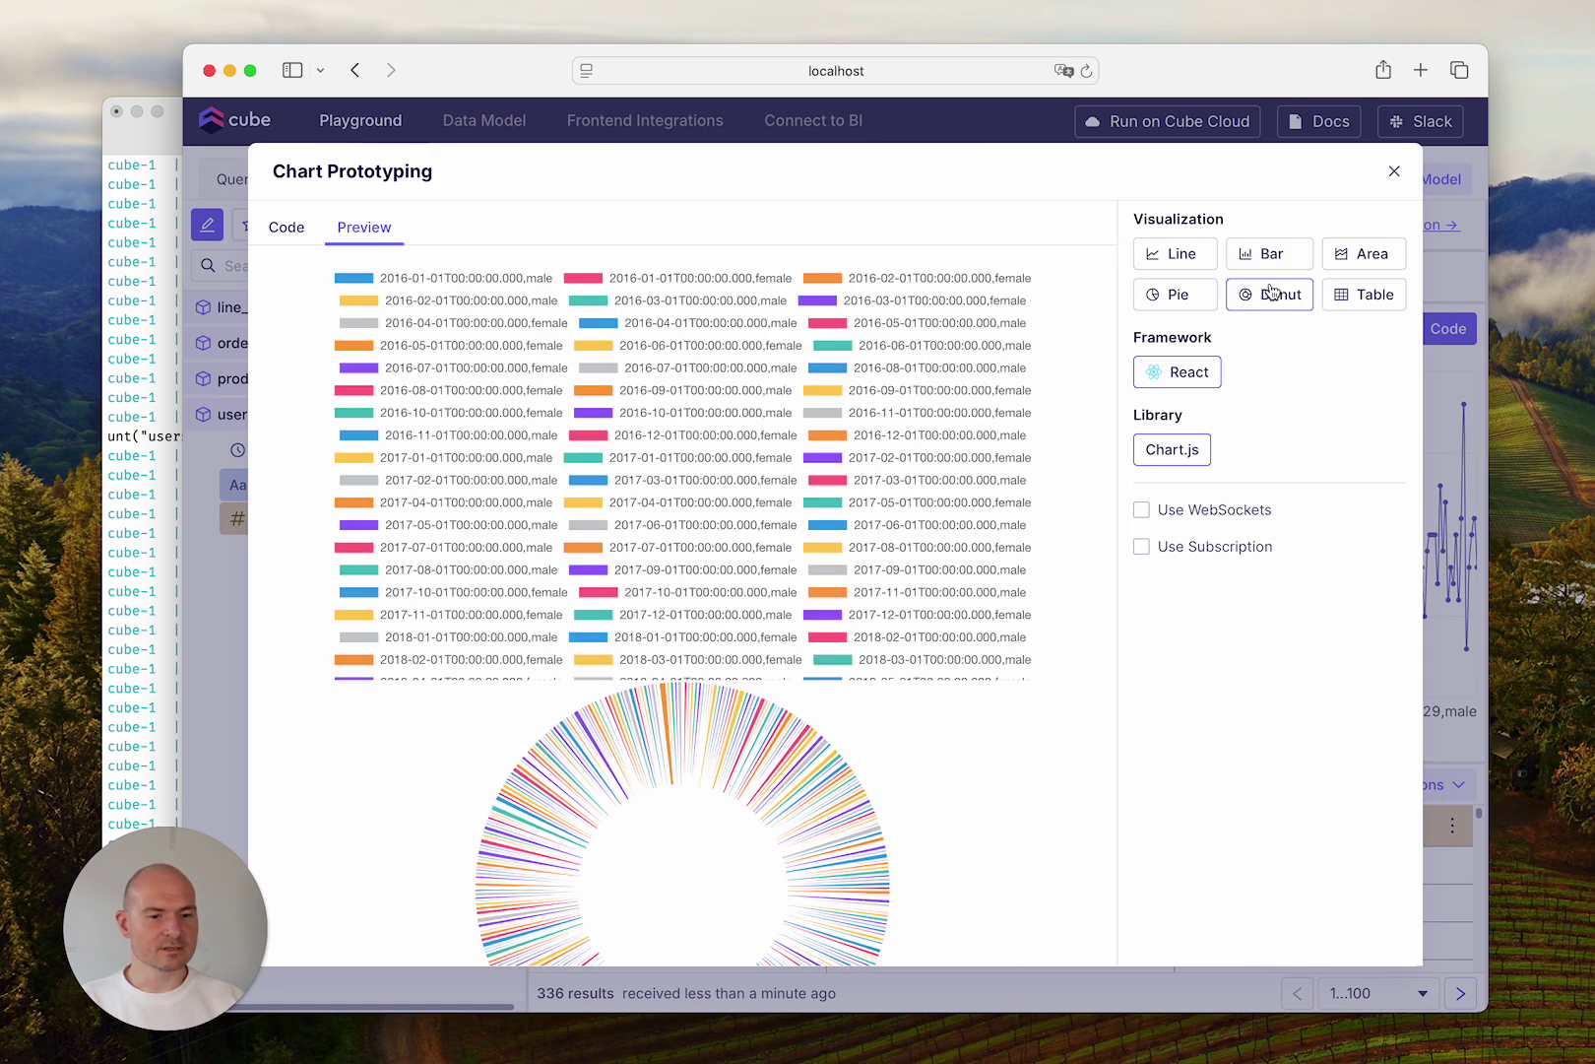
left_click(1348, 259)
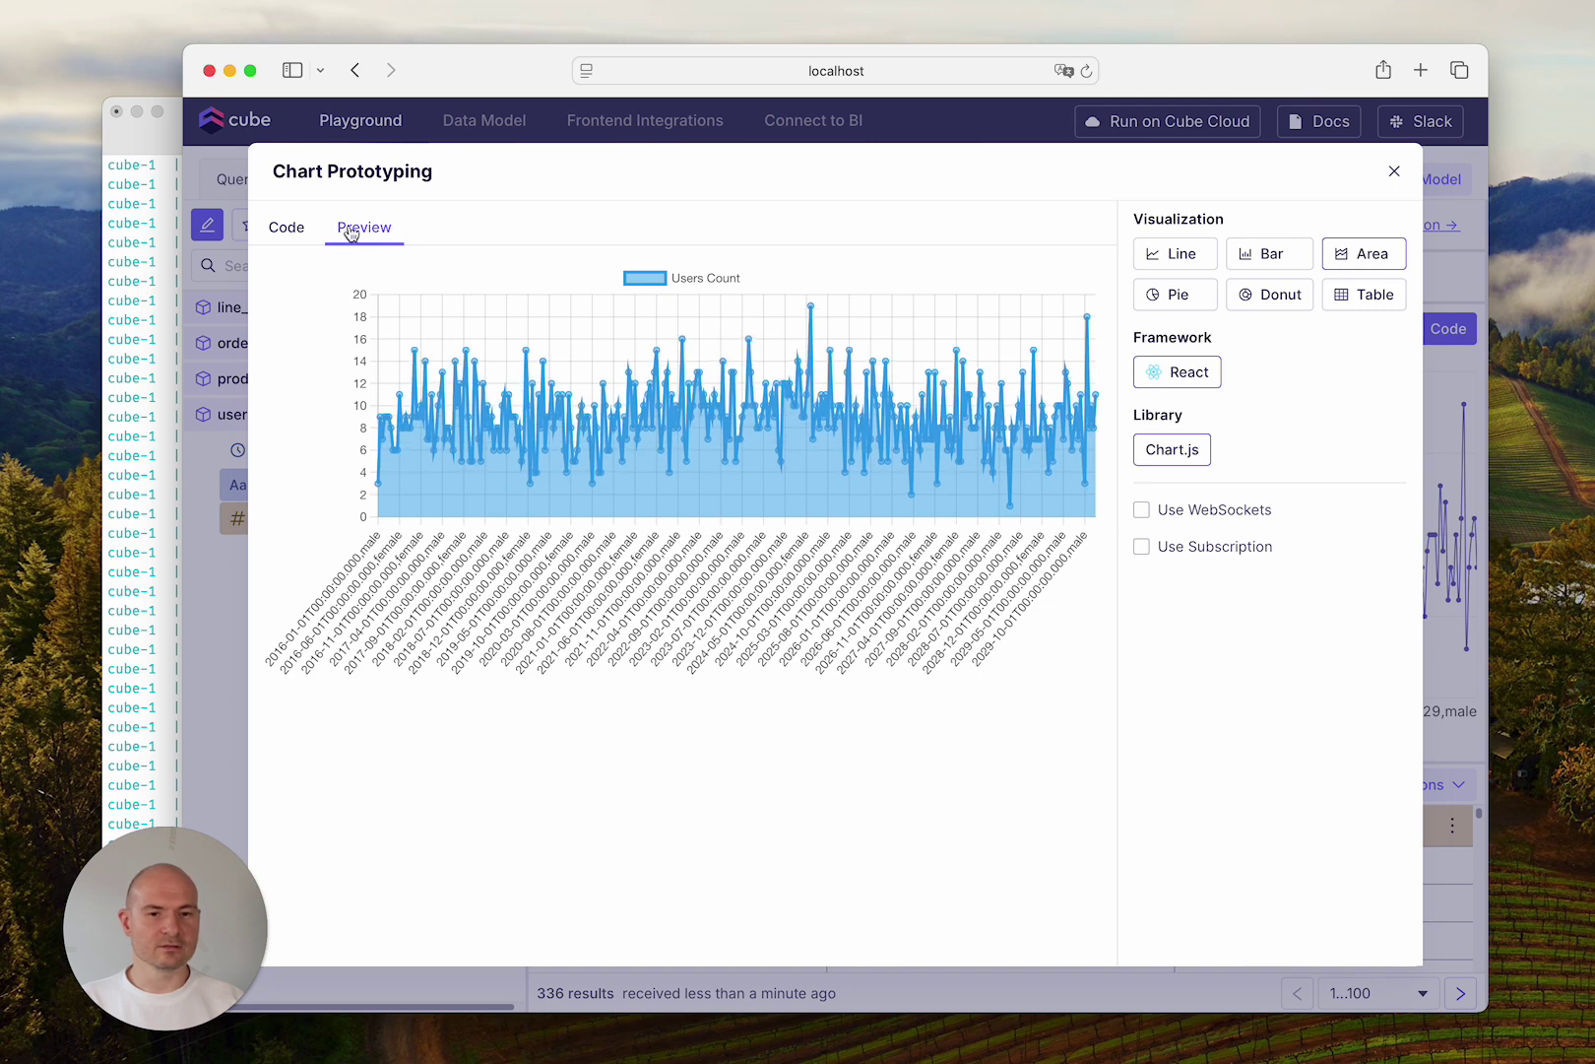
Return to the generated React code and download both the project source and its config file.
left_click(278, 229)
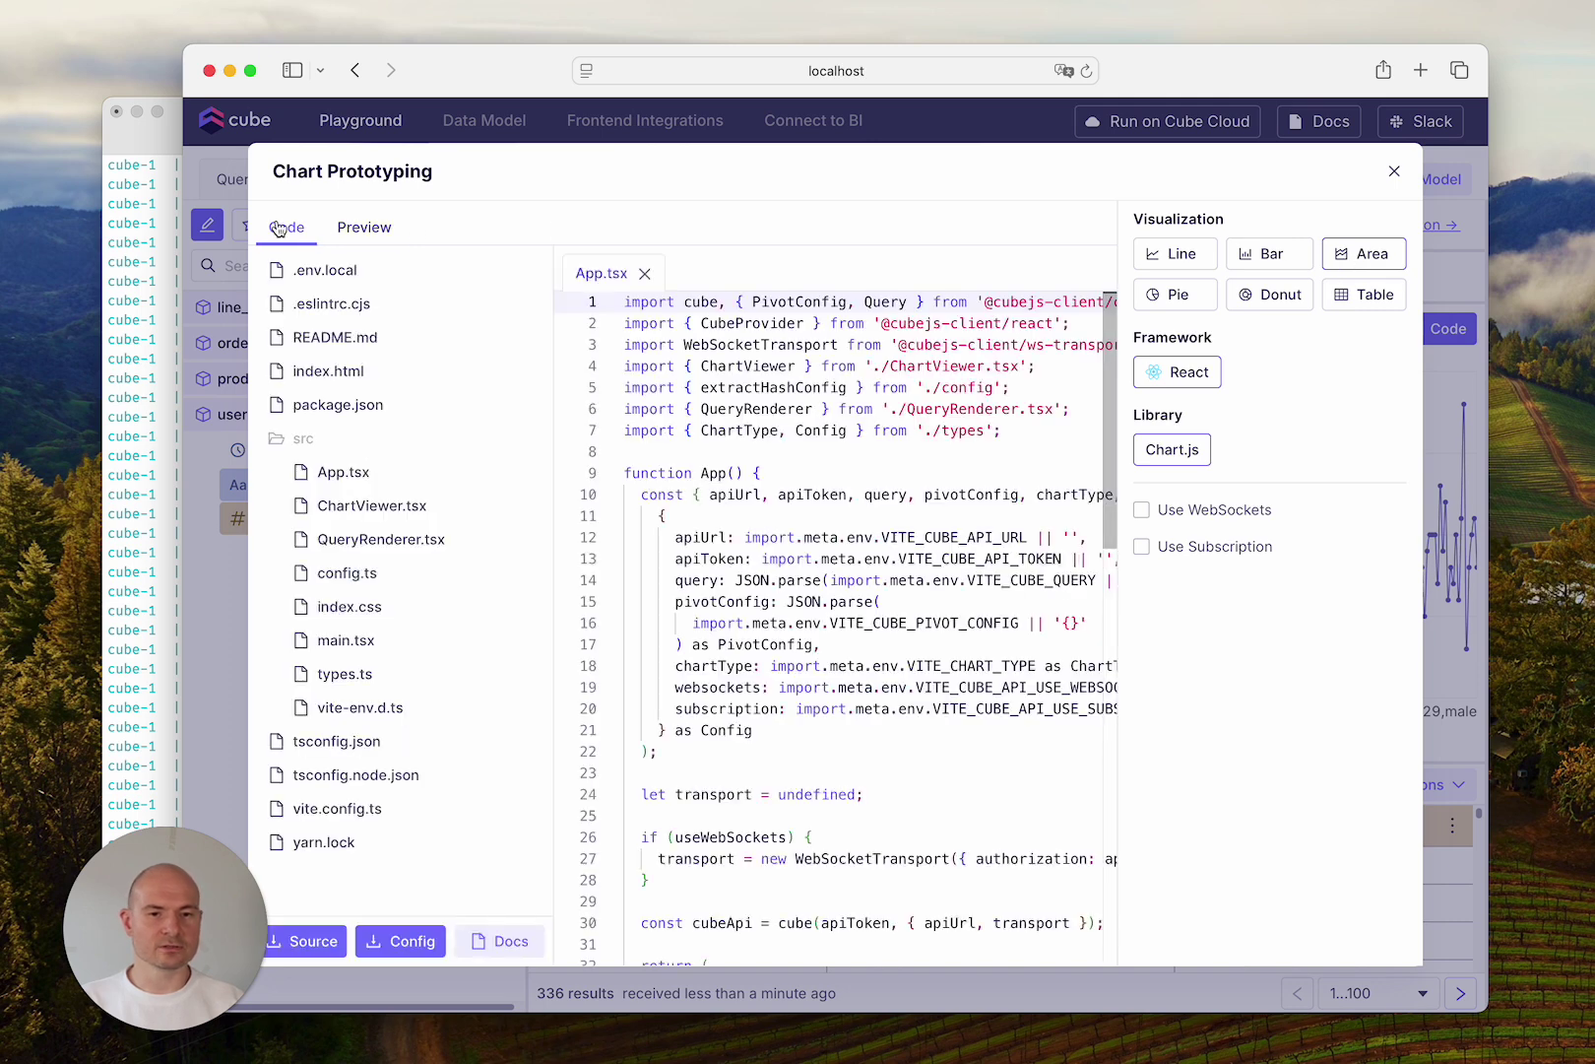
left_click(302, 943)
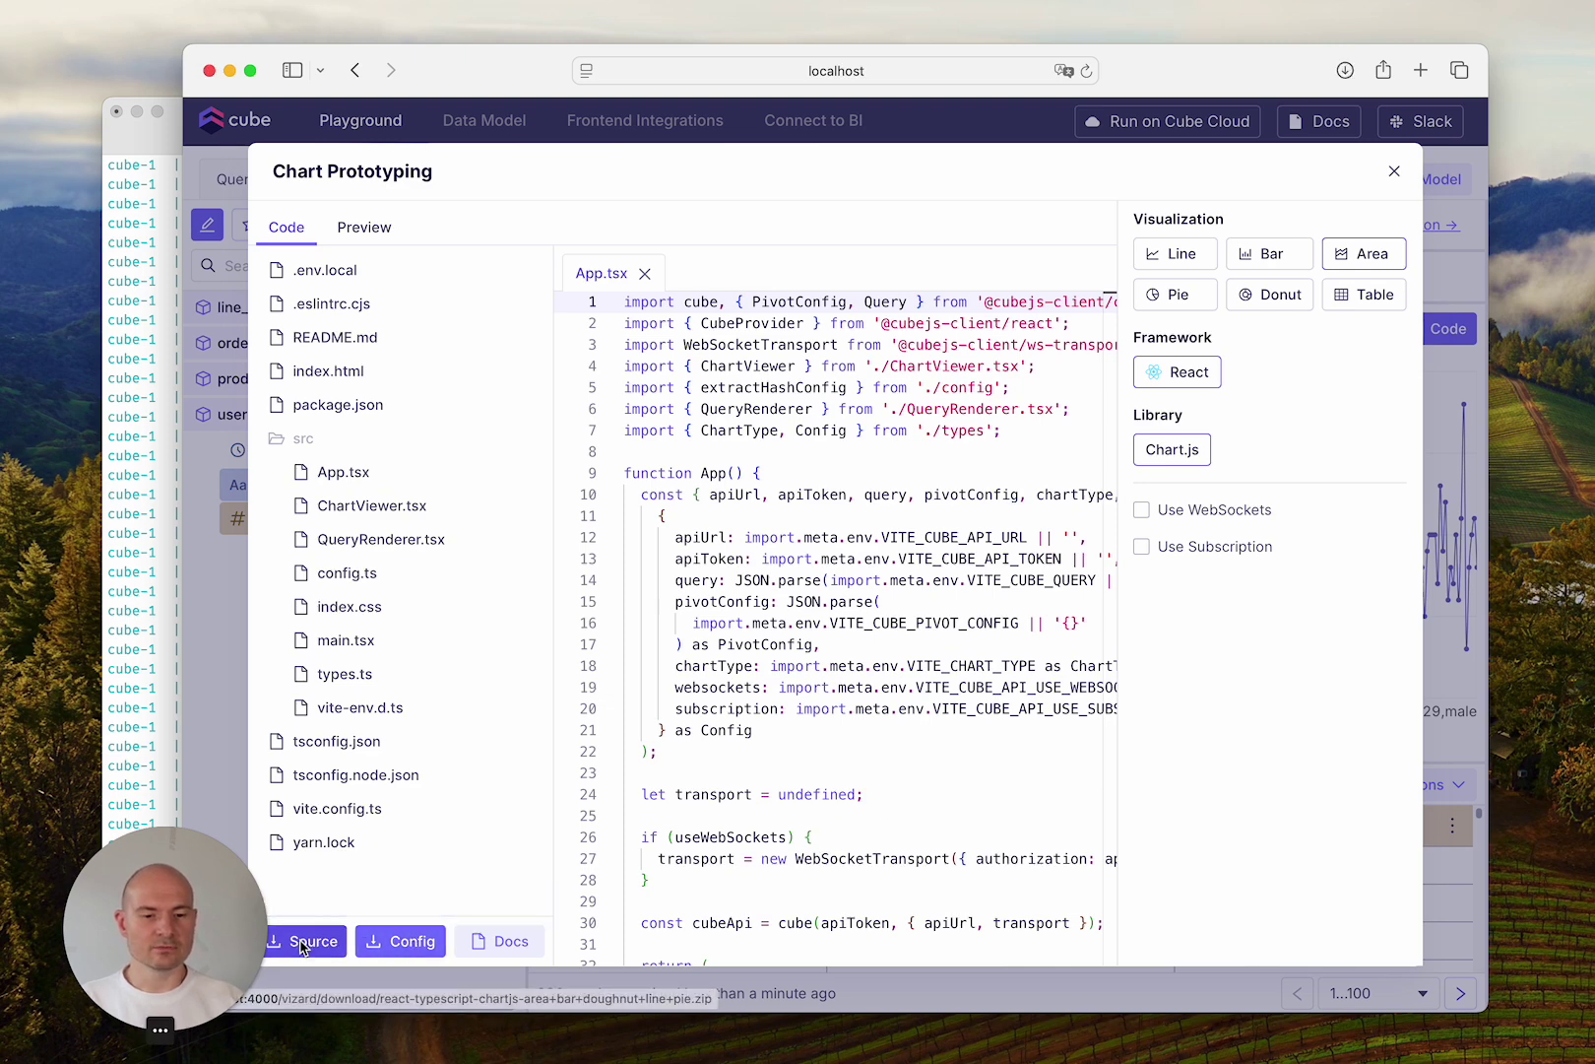
left_click(430, 953)
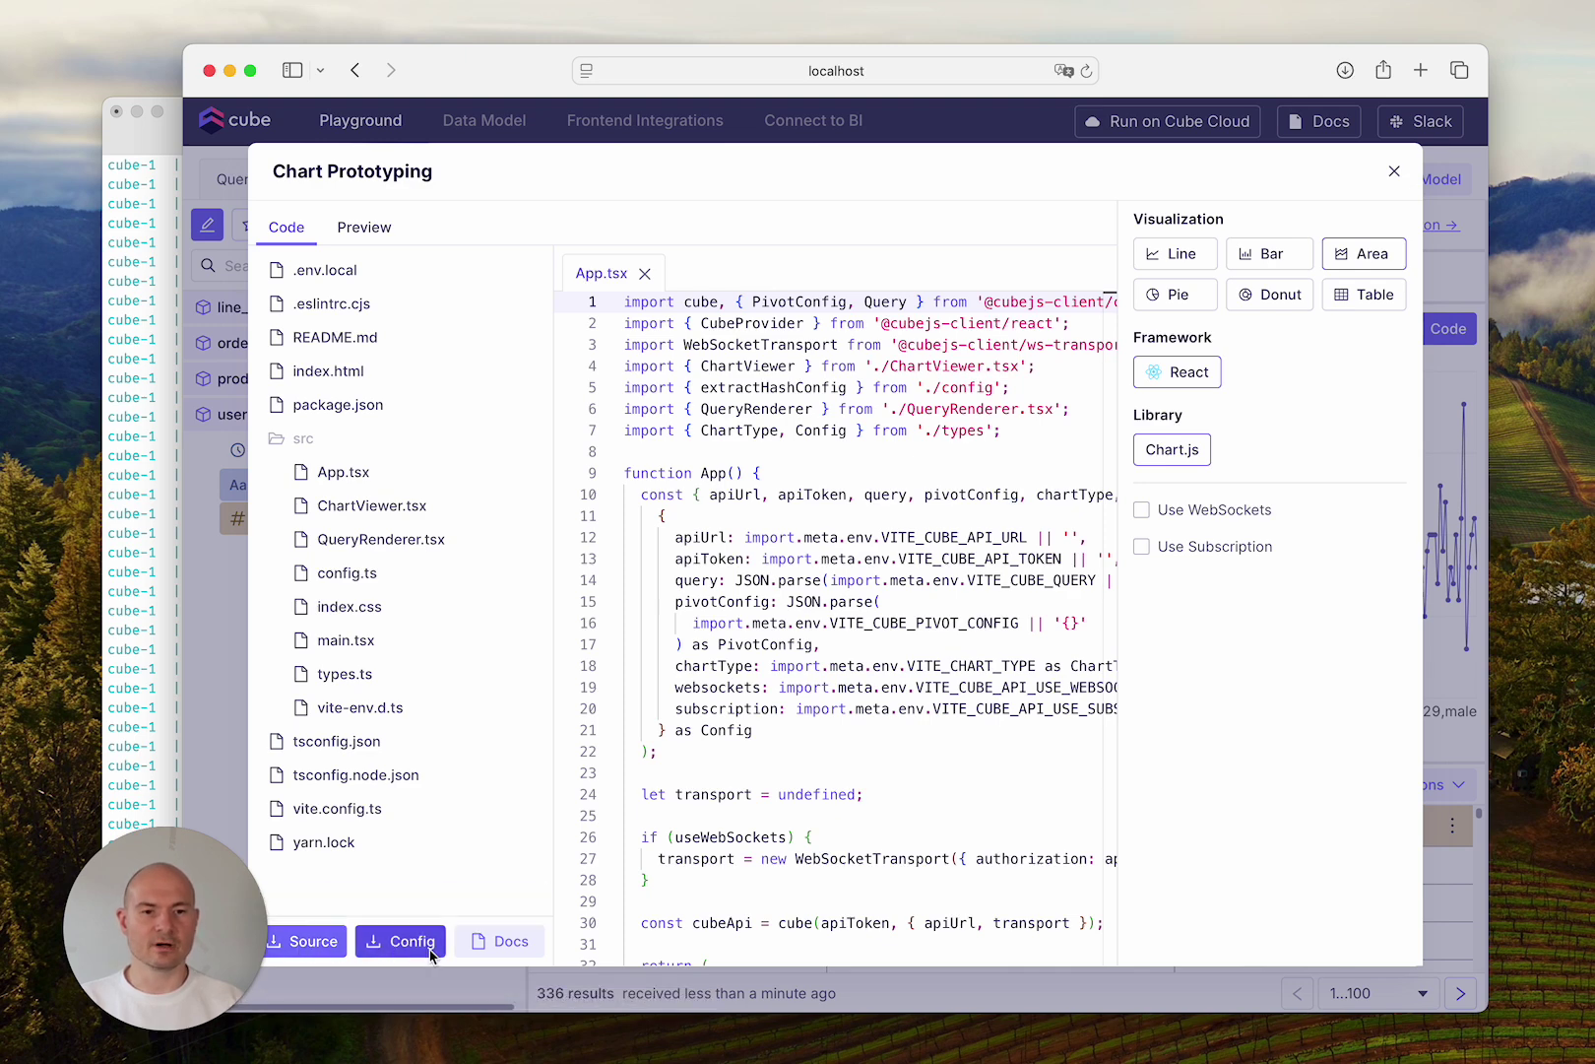
Switch to the terminal session in Downloads and change into the react-typescript-chartjs-area+bar+doughnut+line+pie folder.
left_click(162, 729)
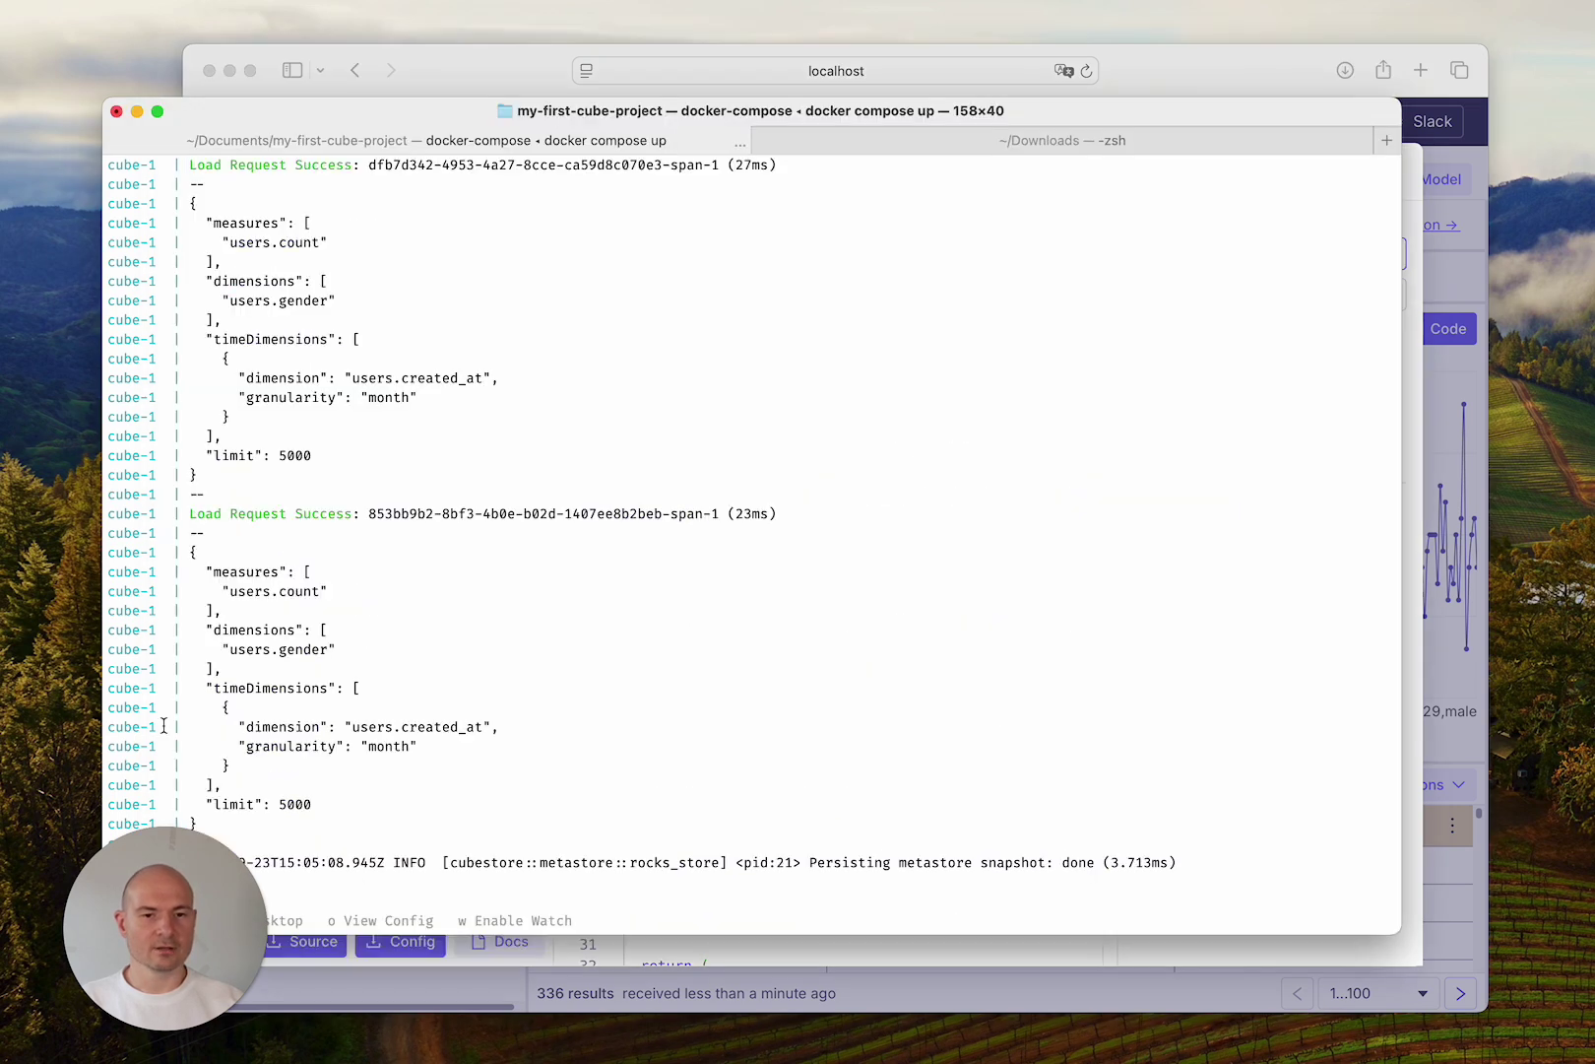
left_click(898, 144)
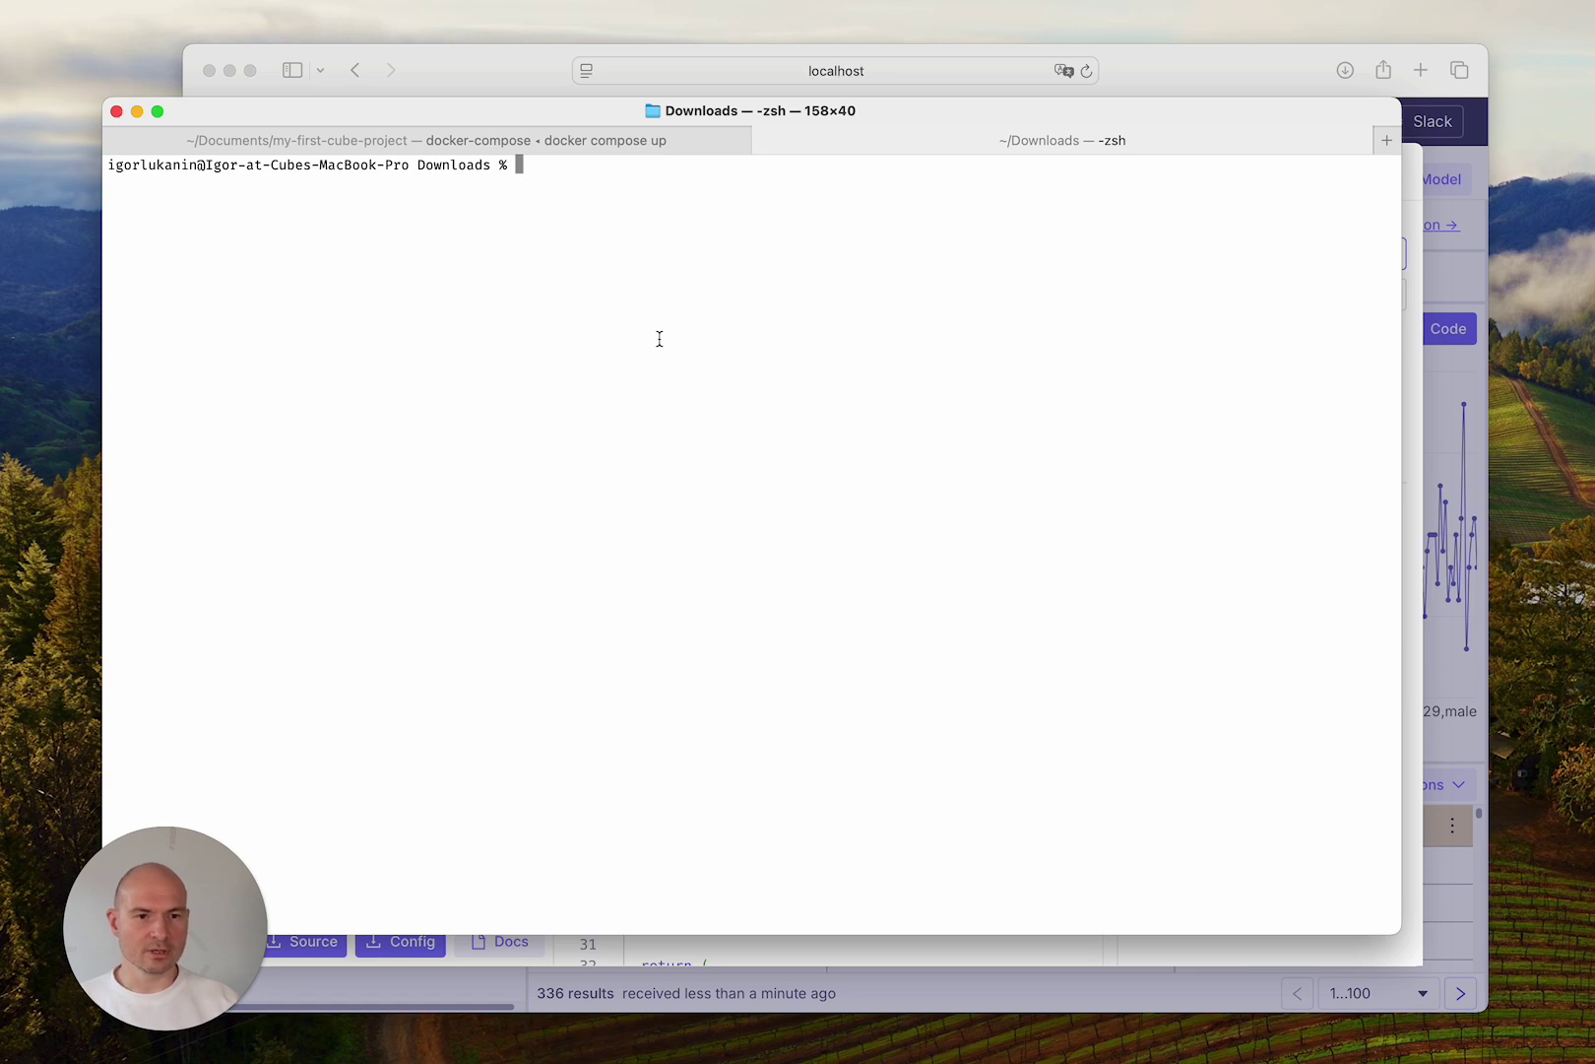
type("cd re")
key("Tab")
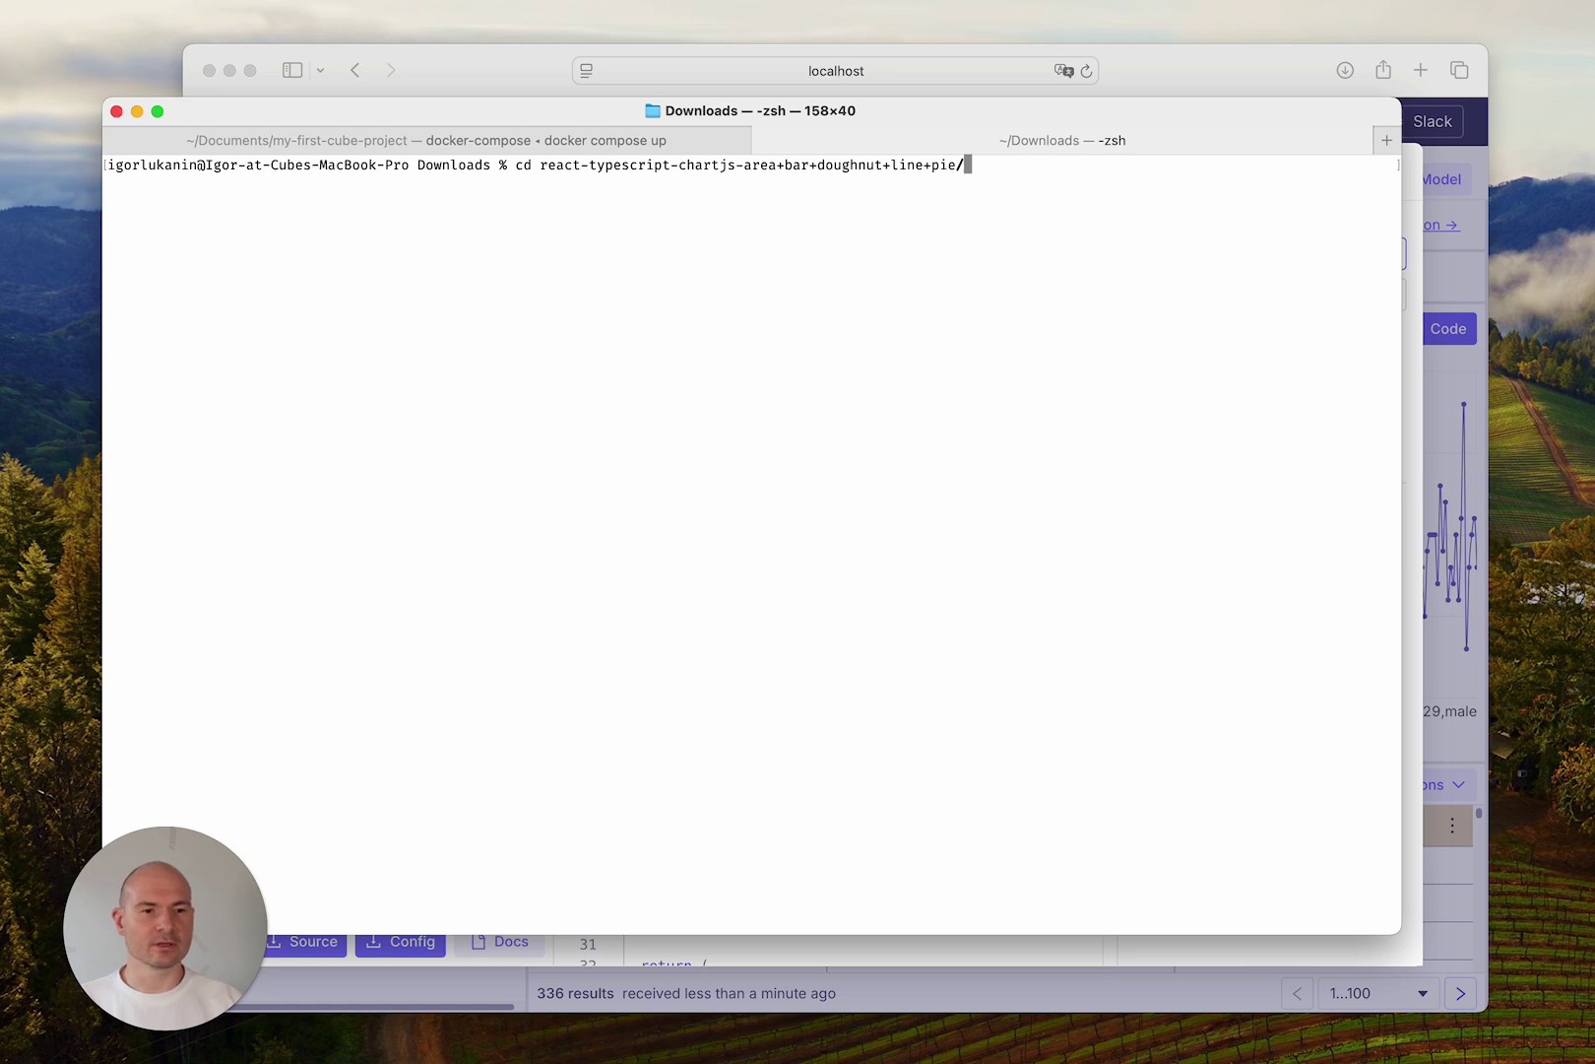
key("Return")
Move the downloaded ../env.local file into the project folder as ./.env.
type("mv ../e")
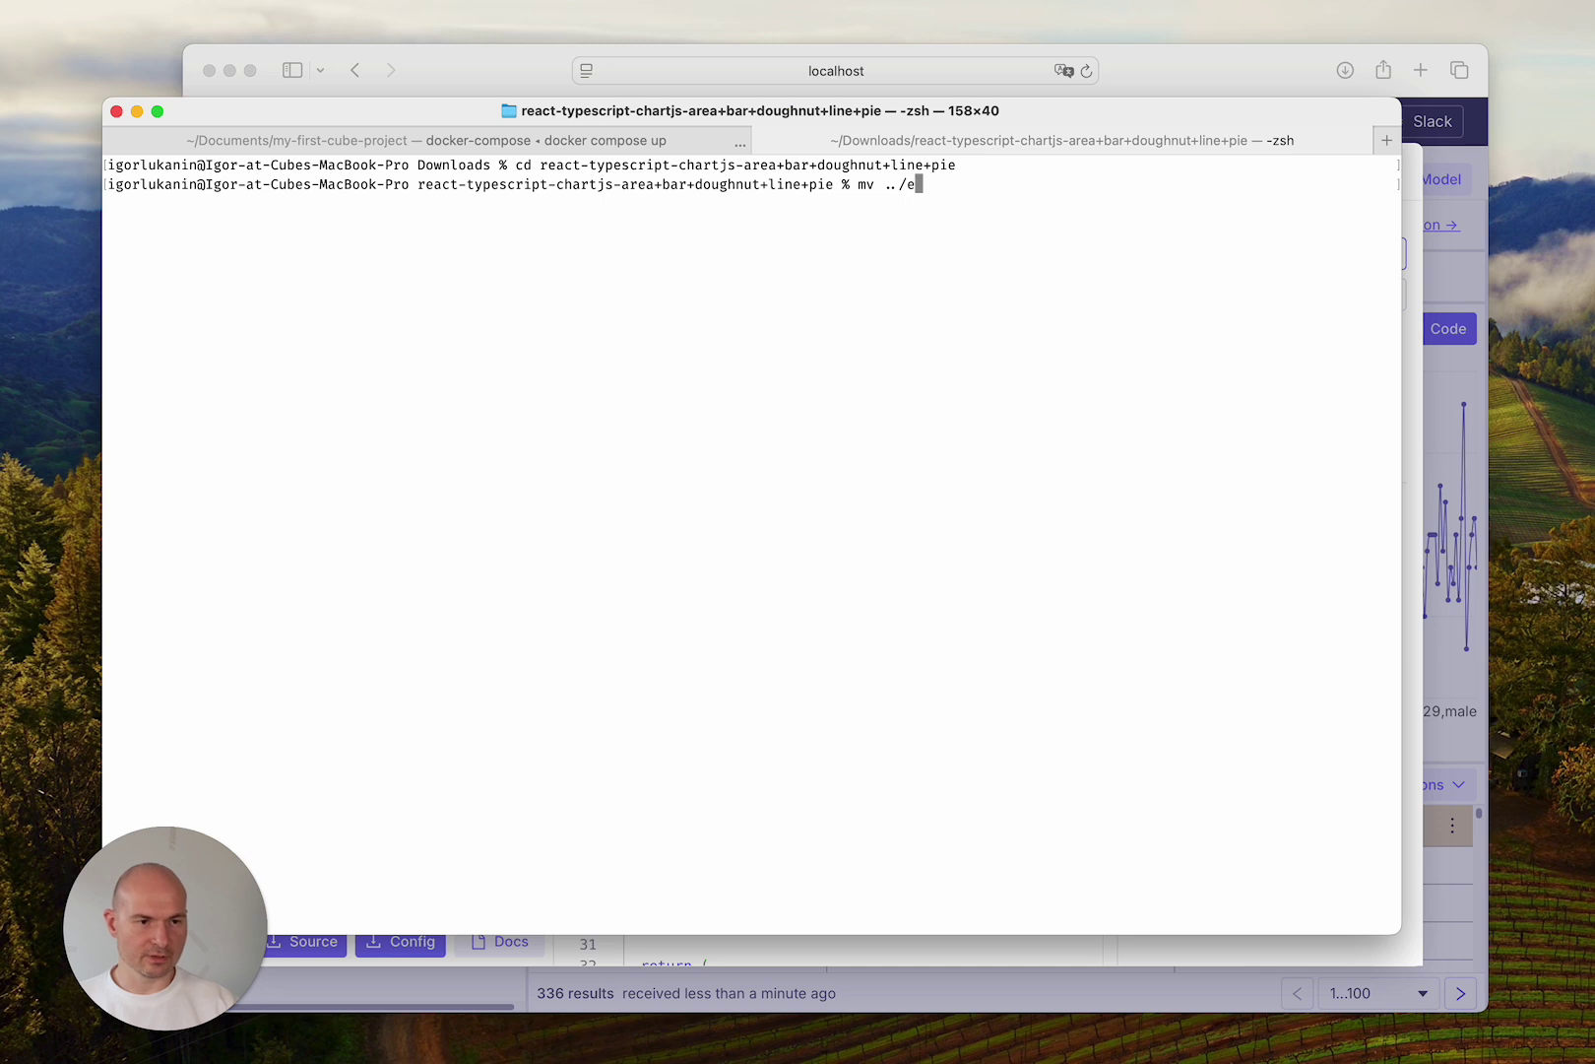
key("Tab")
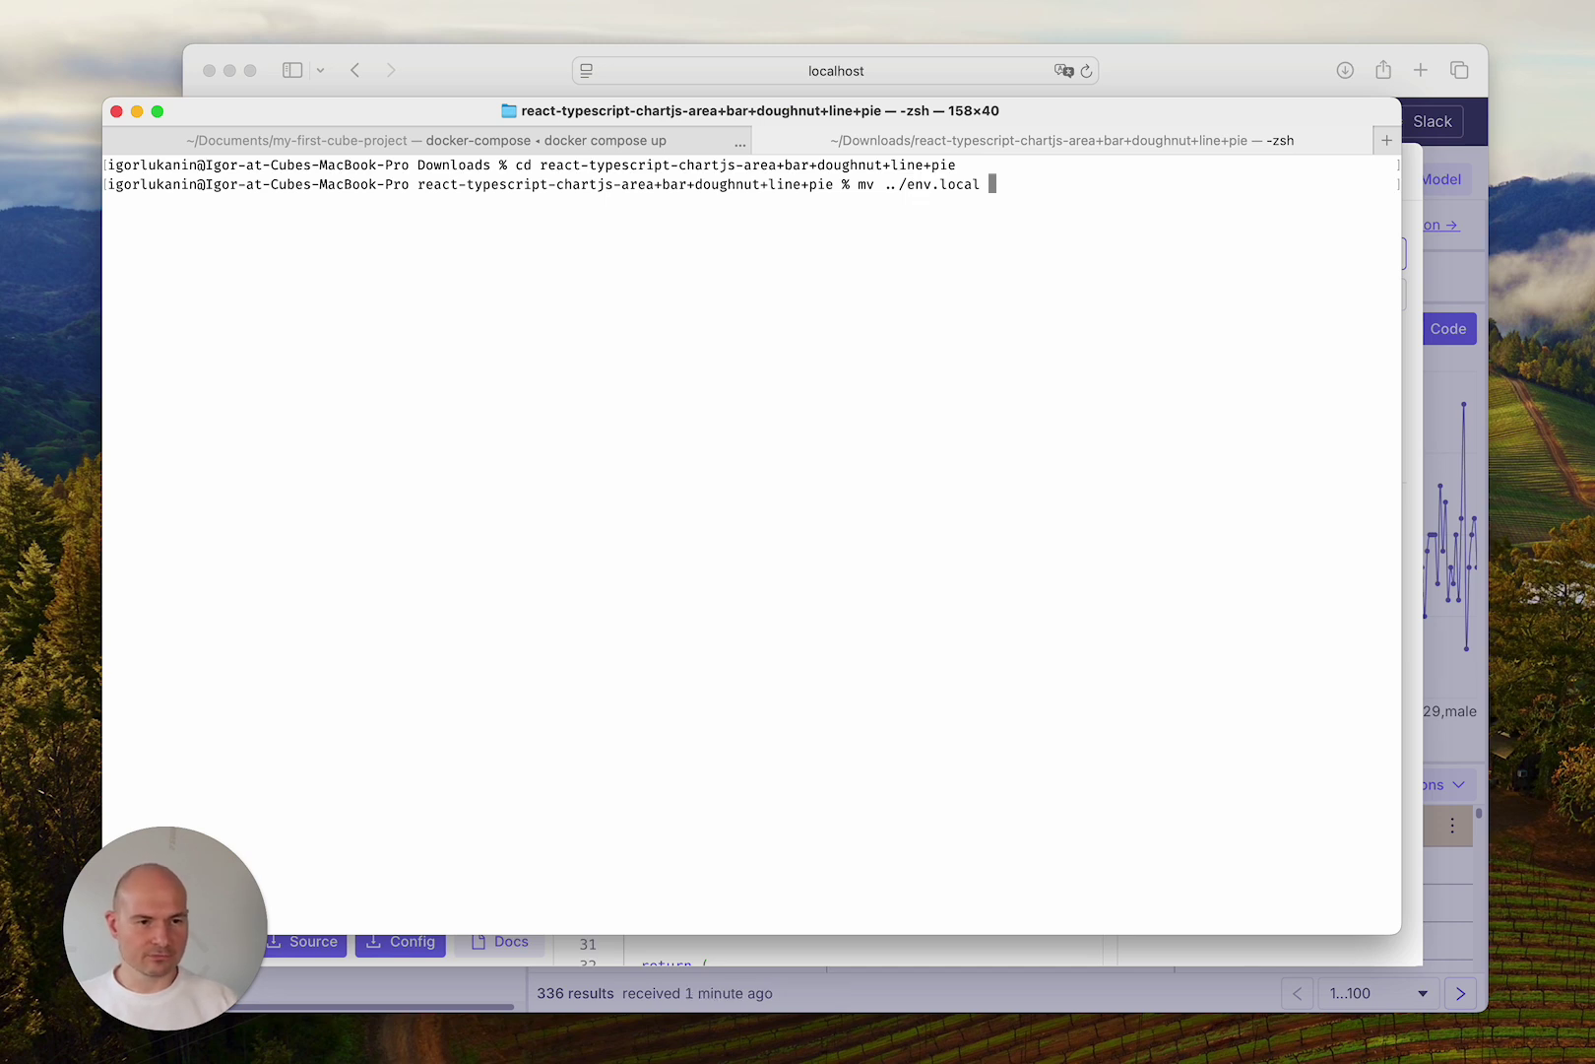
type("./.e")
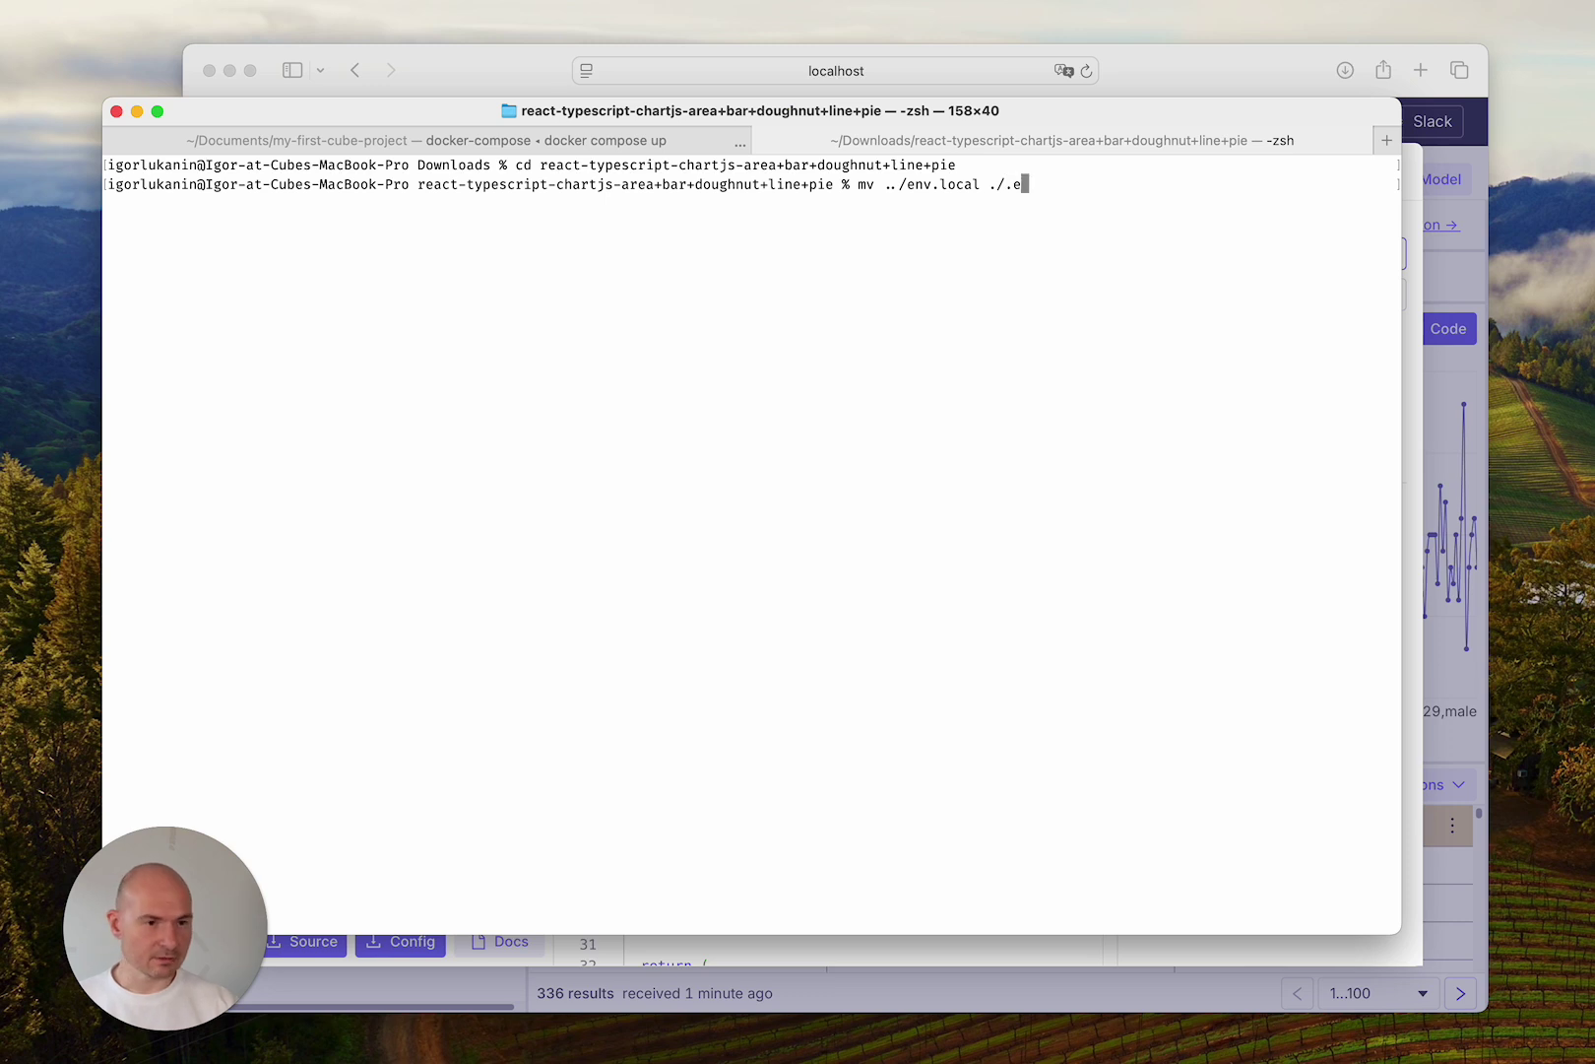
type("nv")
key("Return")
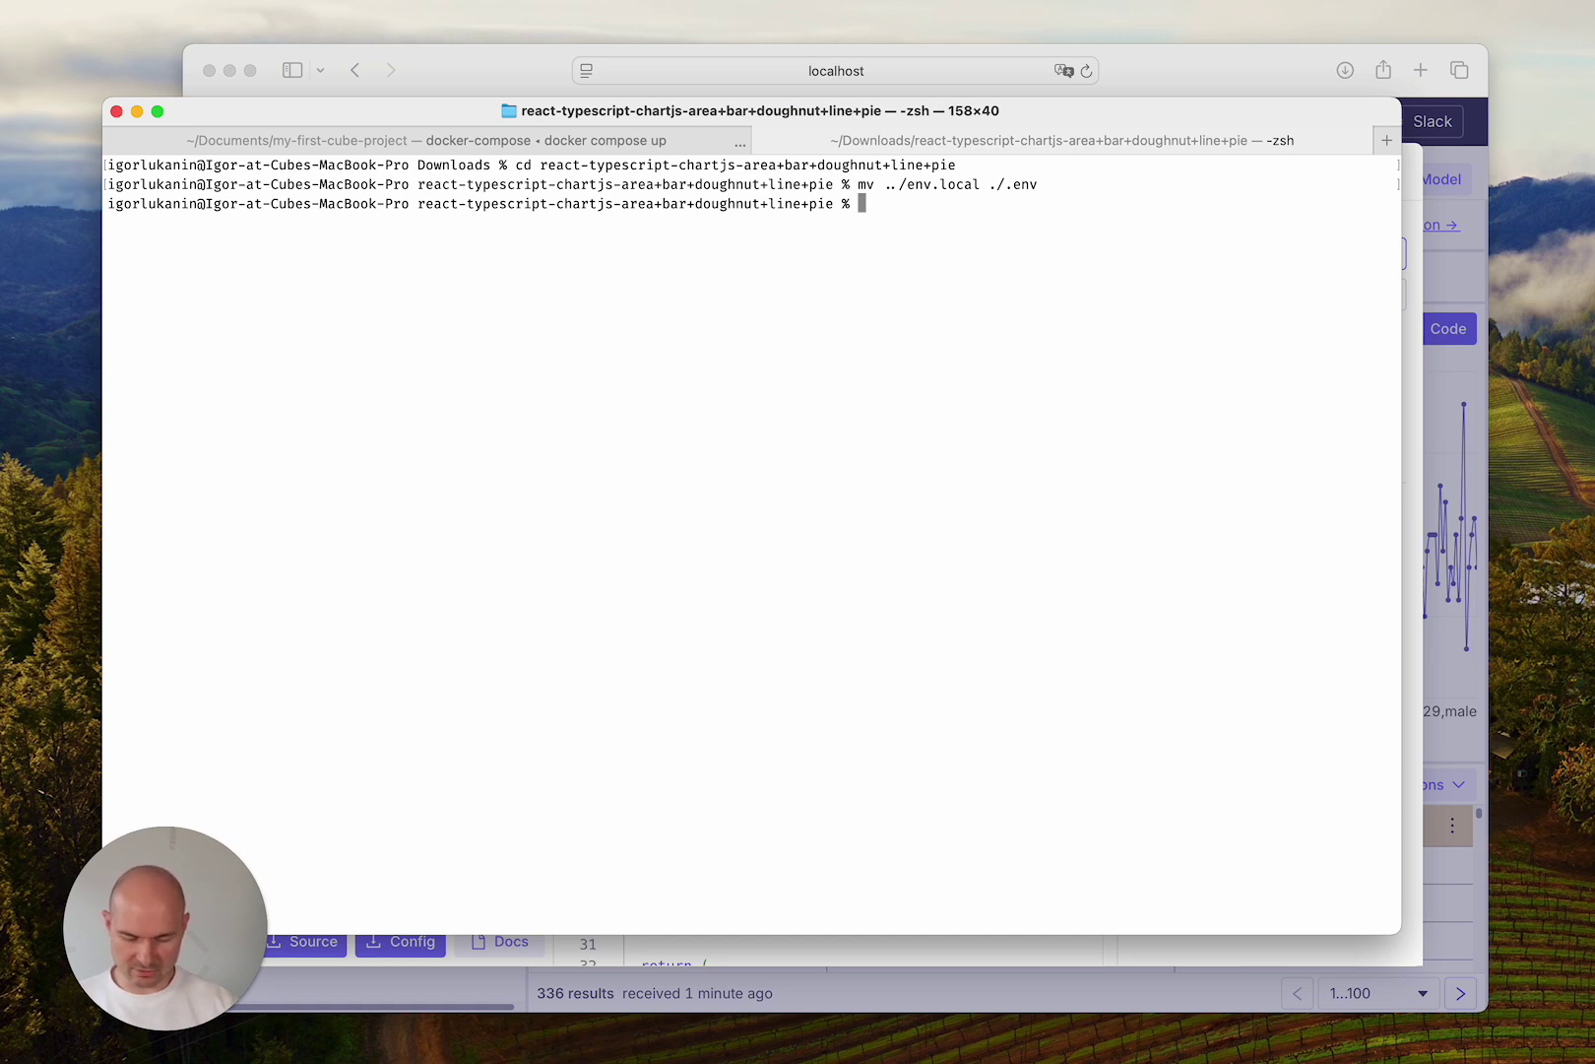
Install the project's dependencies with yarn and start the development server with yarn dev.
type("yarn")
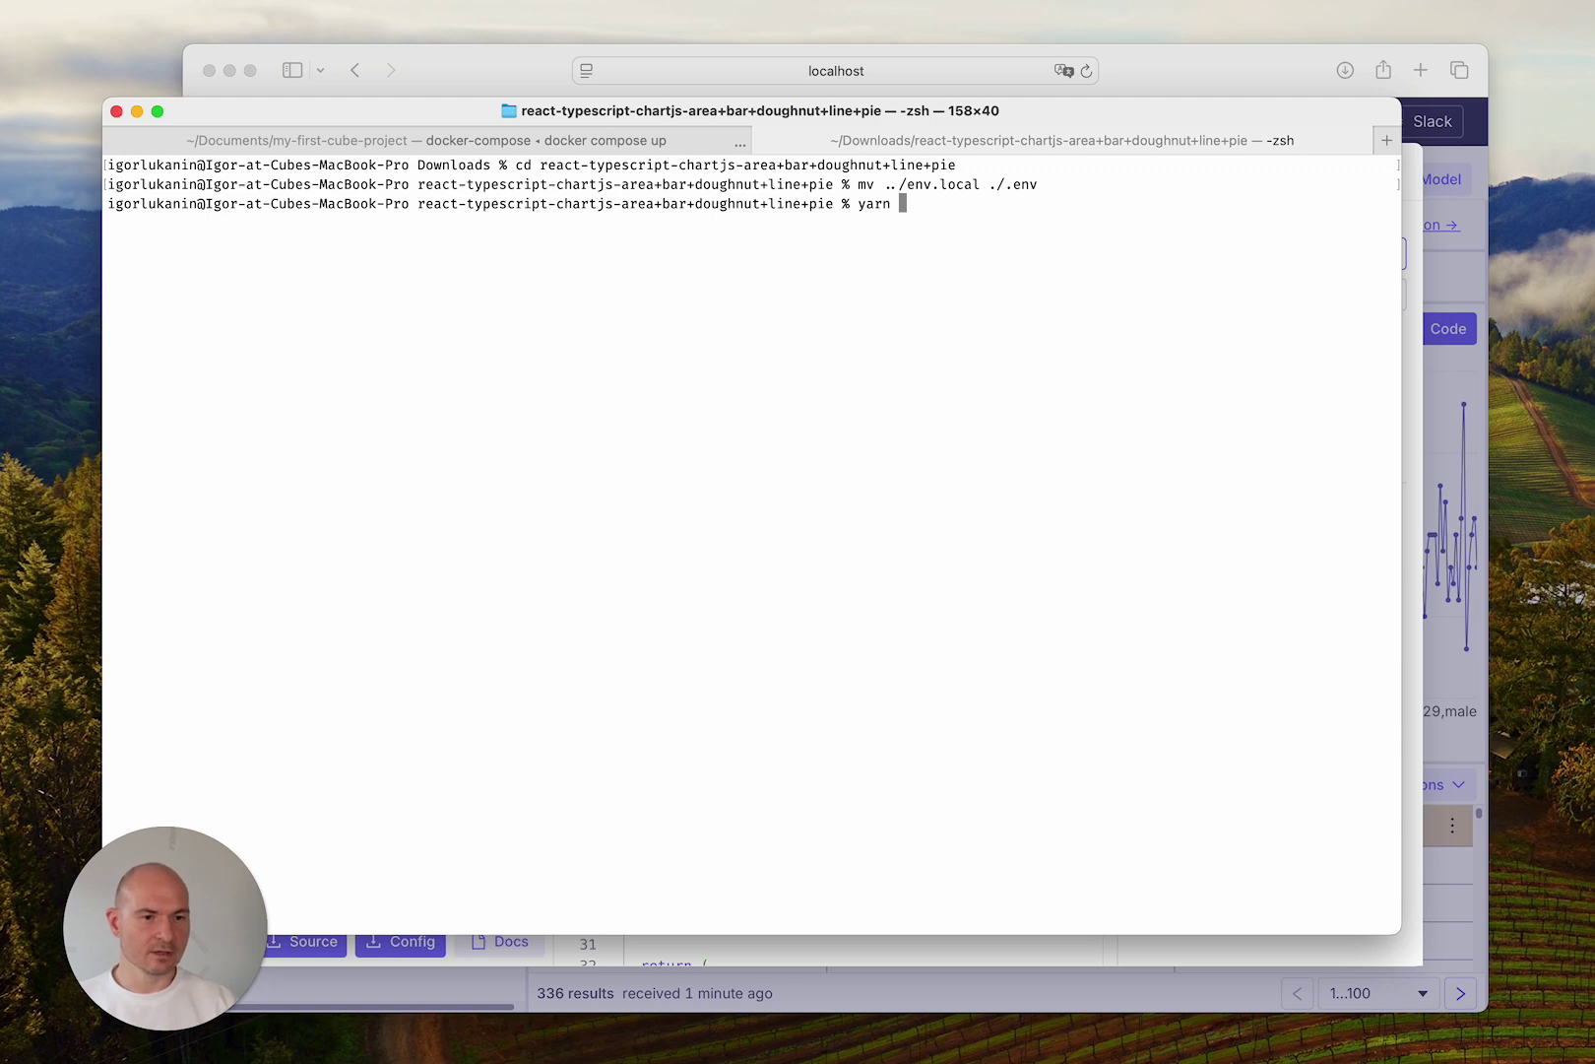
key("Return")
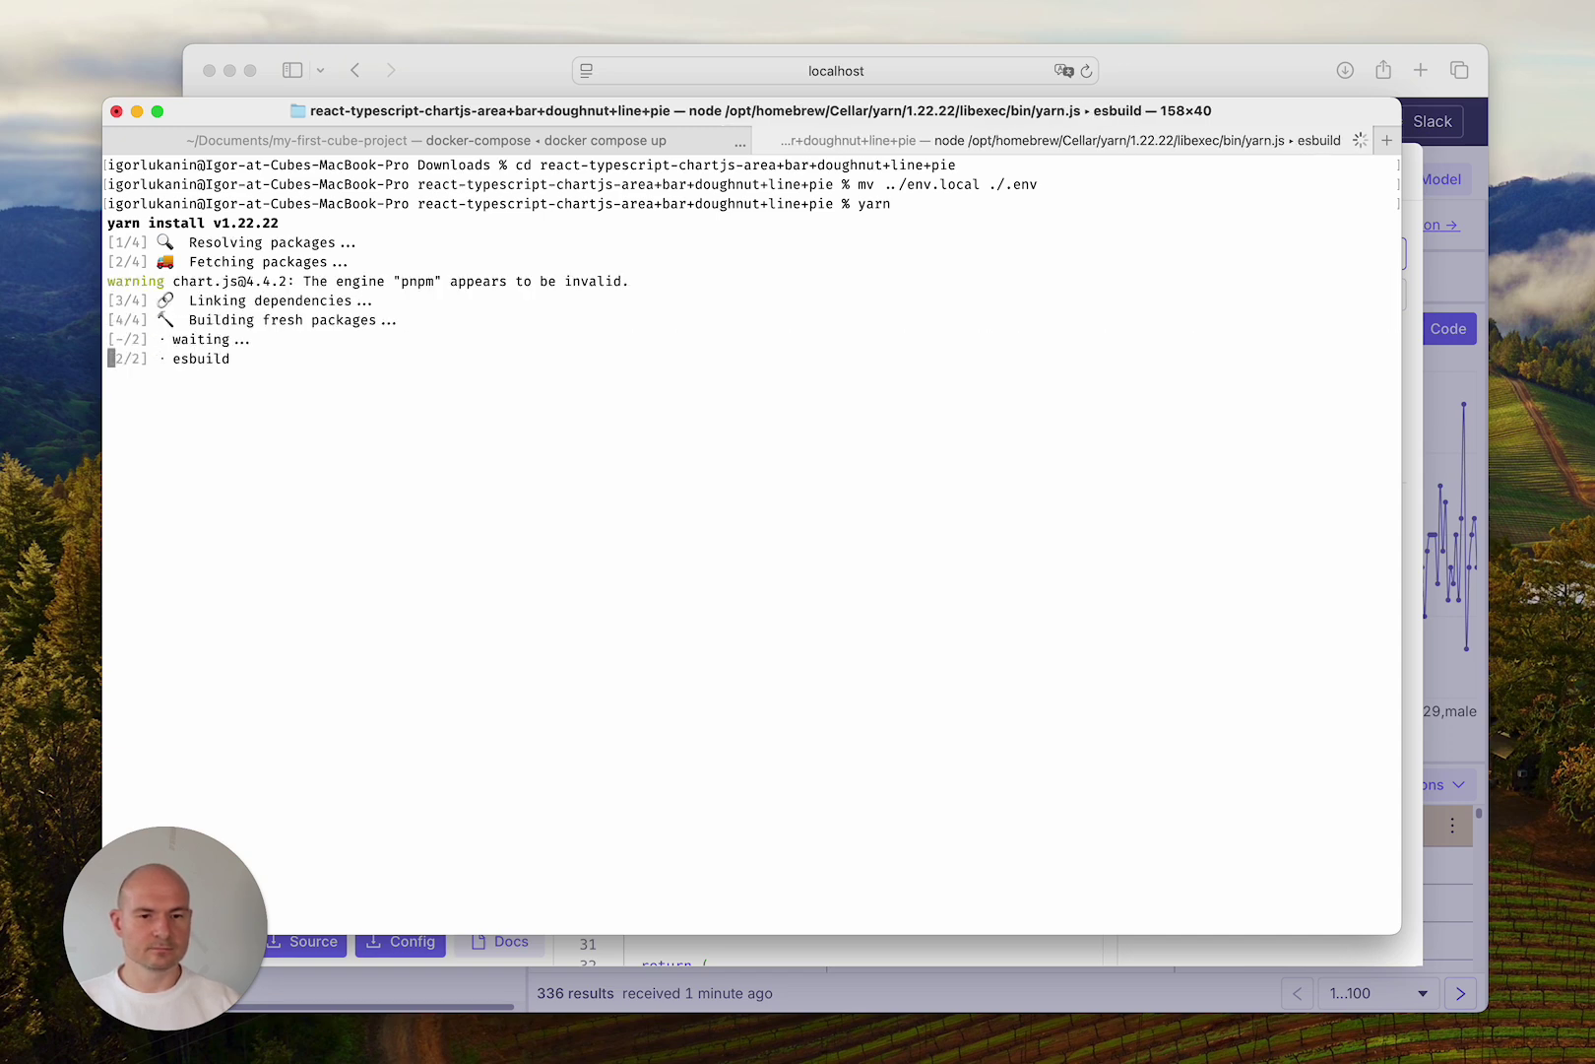
type("yarnd")
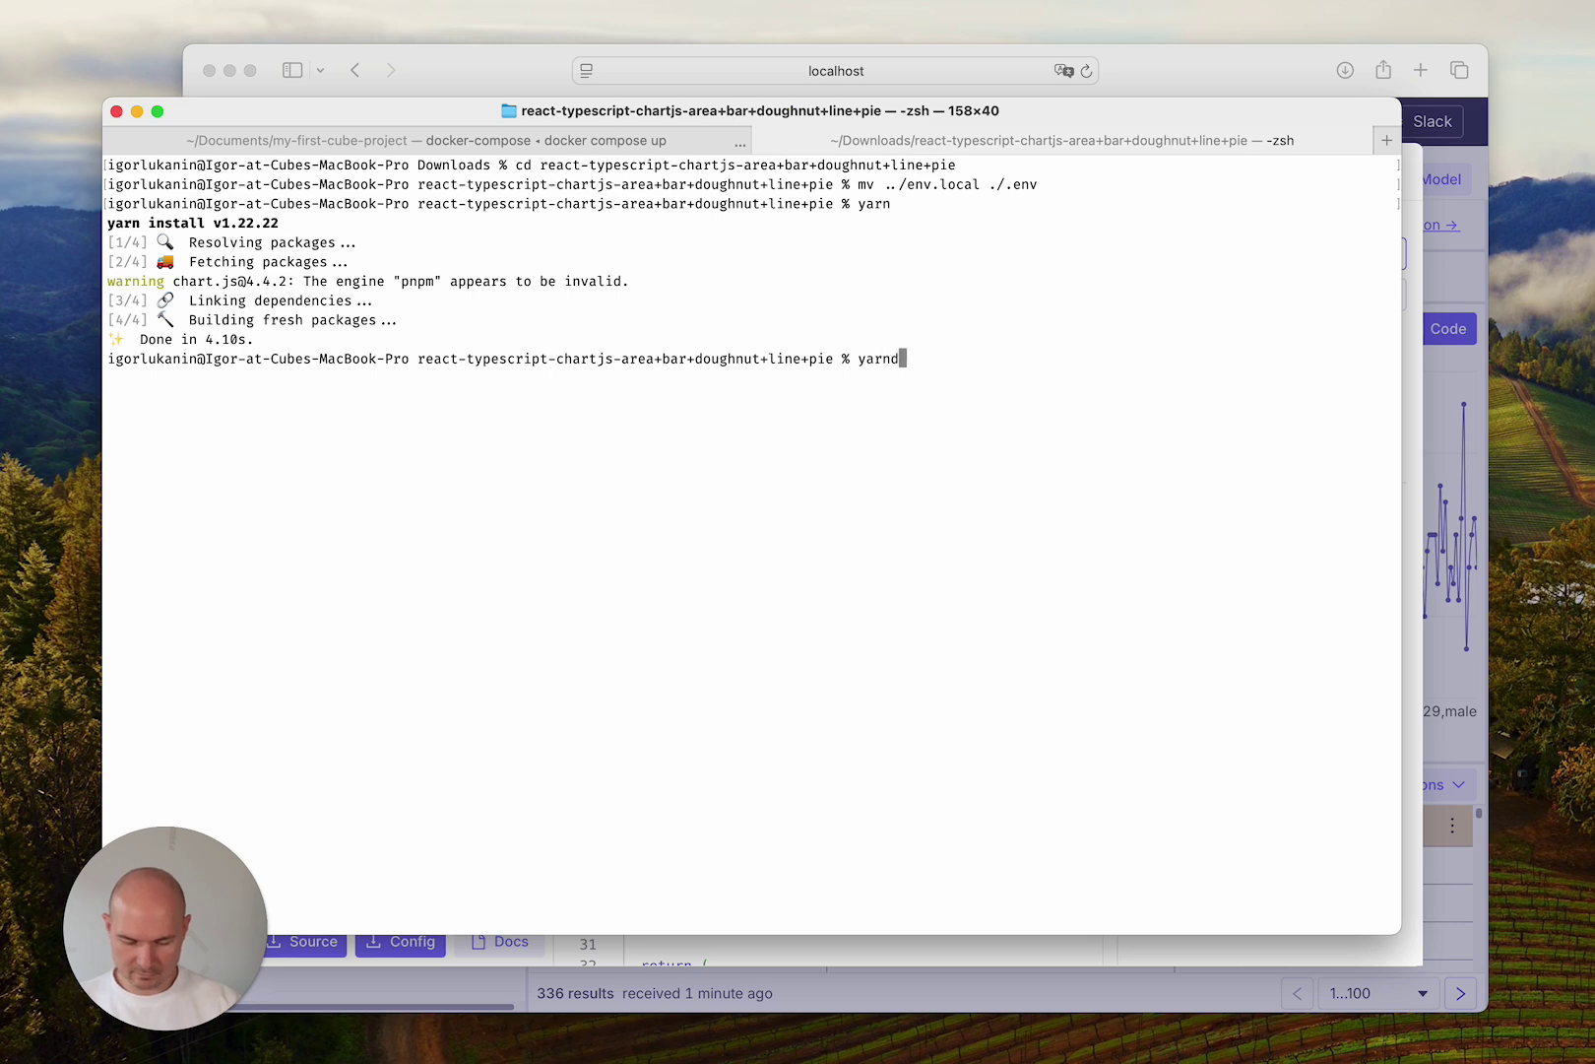
key("BackSpace")
type("dev")
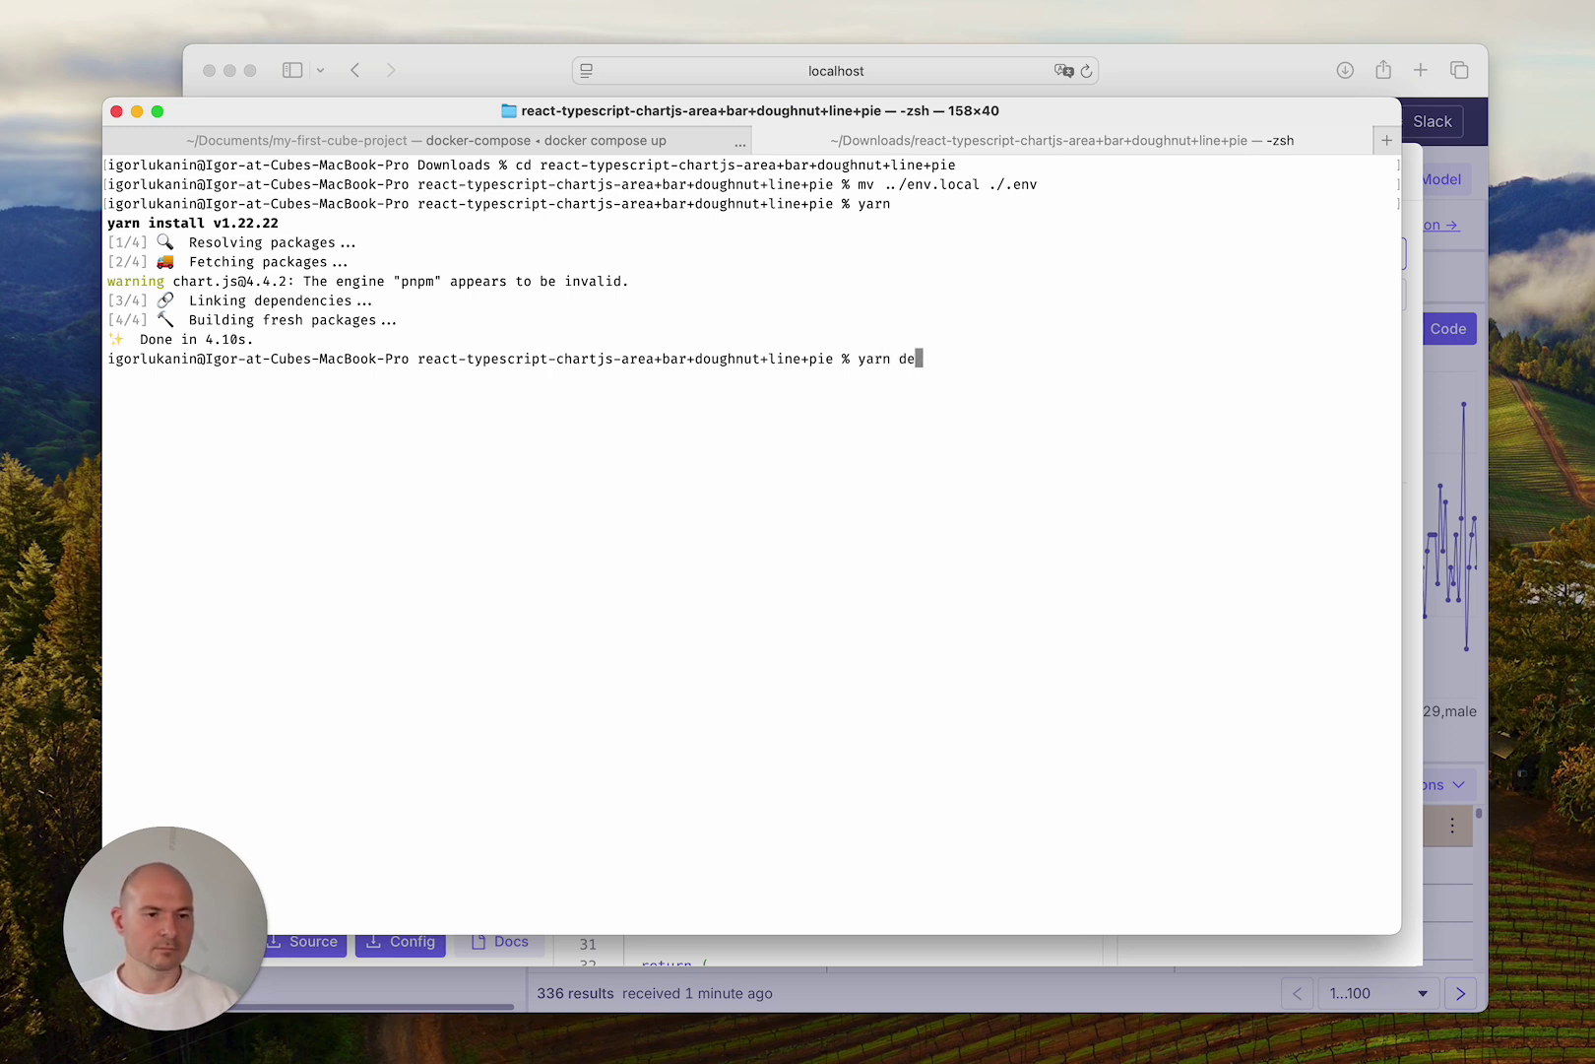
key("Return")
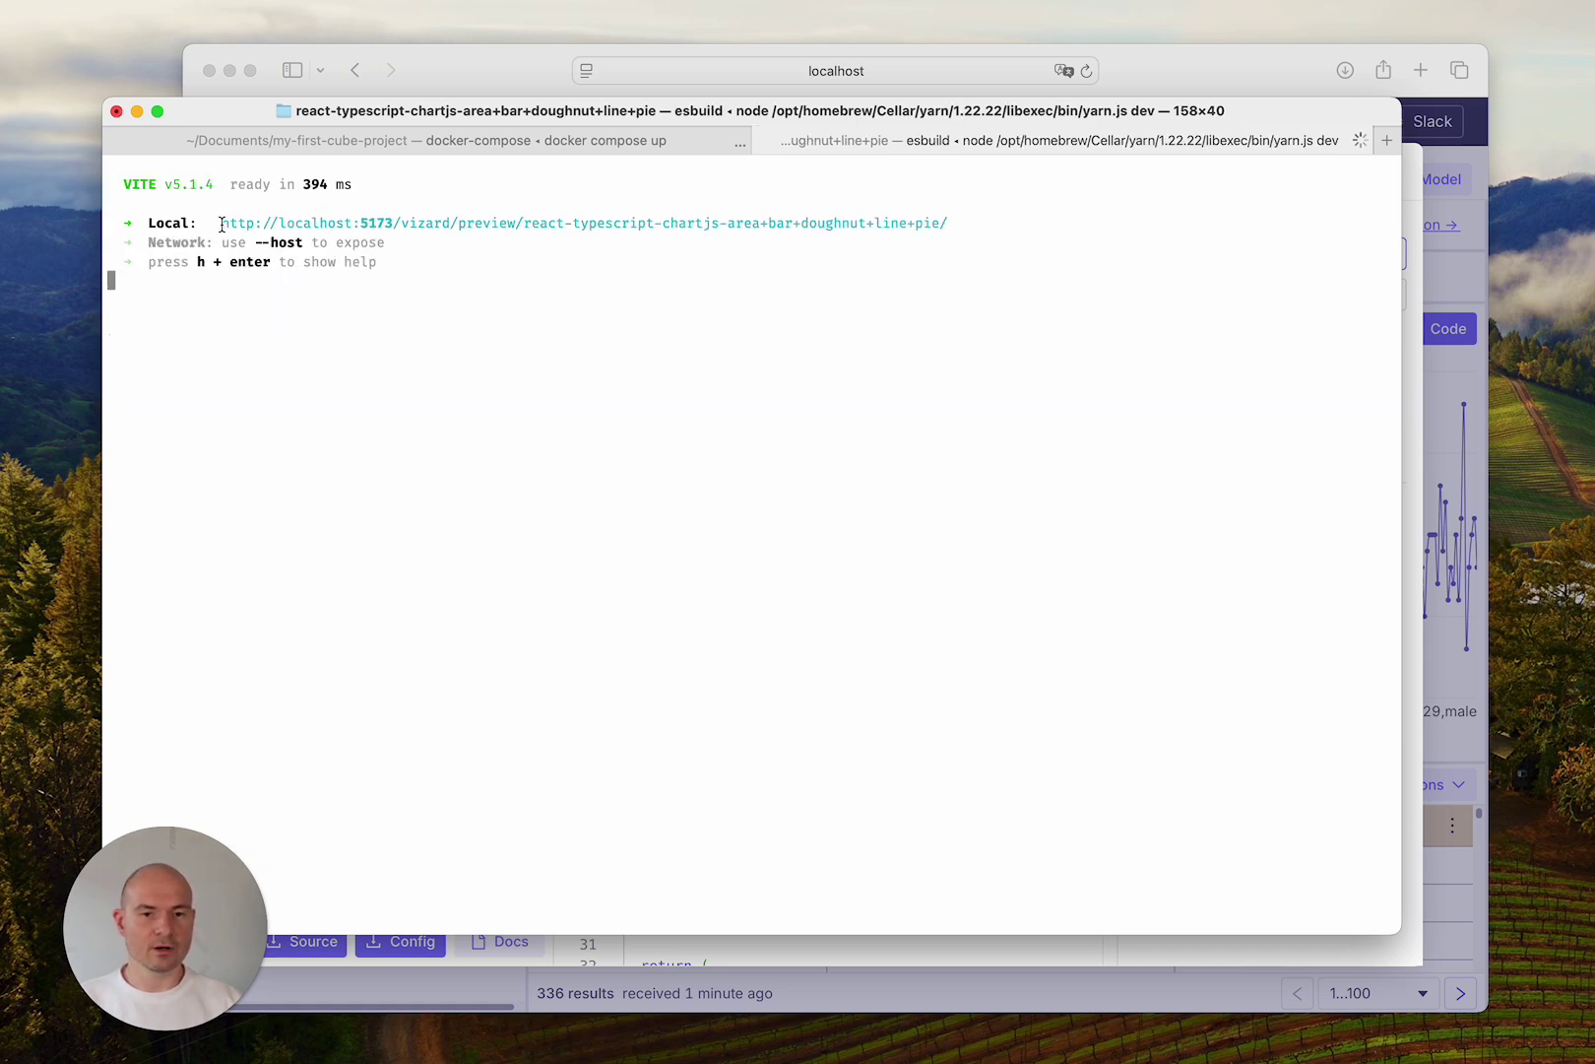
Copy the development server's local URL on localhost:5173 and open it in a new tab of the Safari browser.
left_click_drag(222, 224, 956, 227)
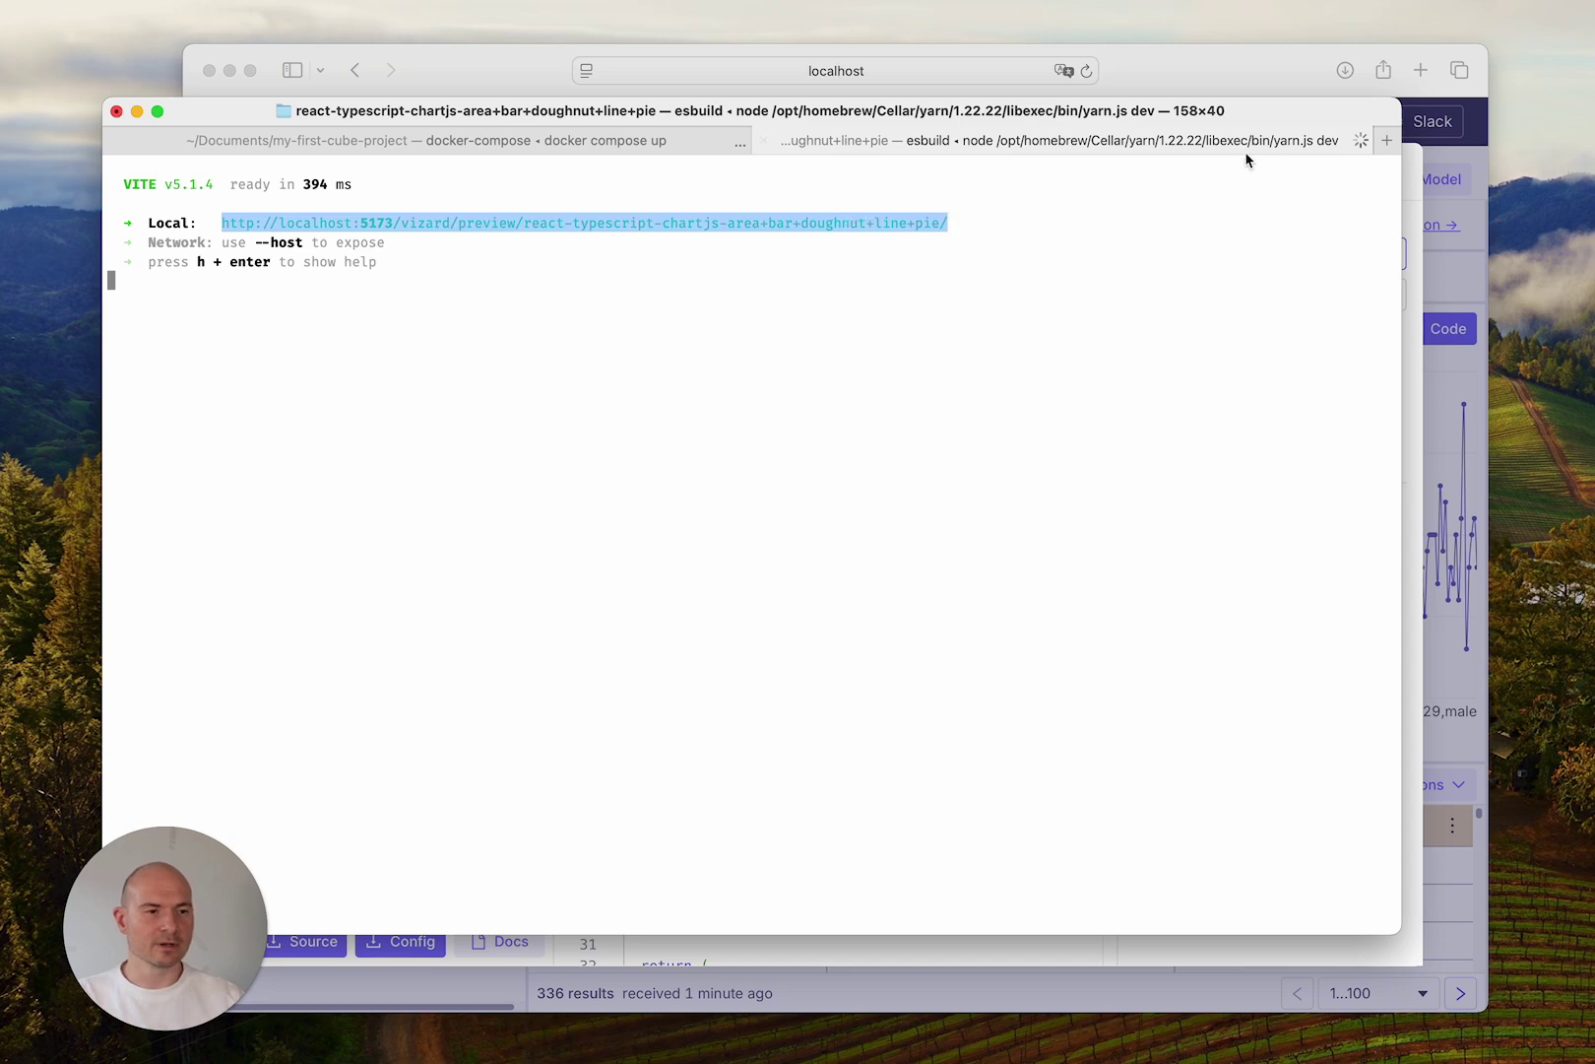
left_click(1418, 83)
left_click(1419, 79)
type("http://localhost:5173/")
key("Return")
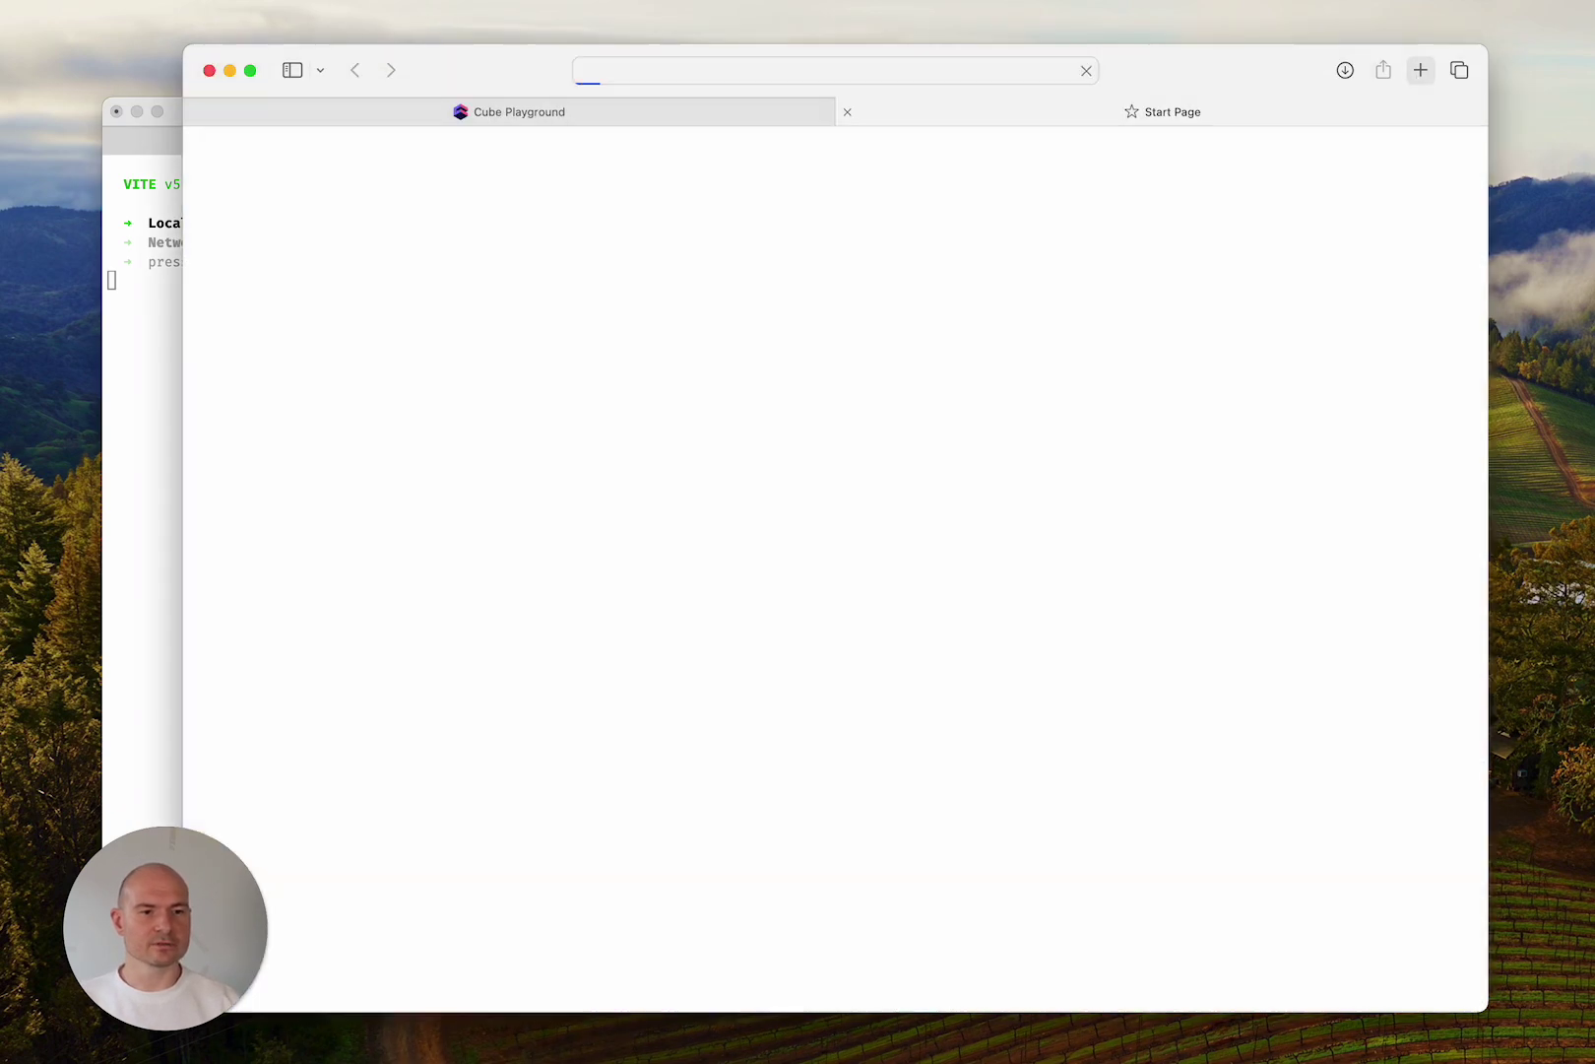